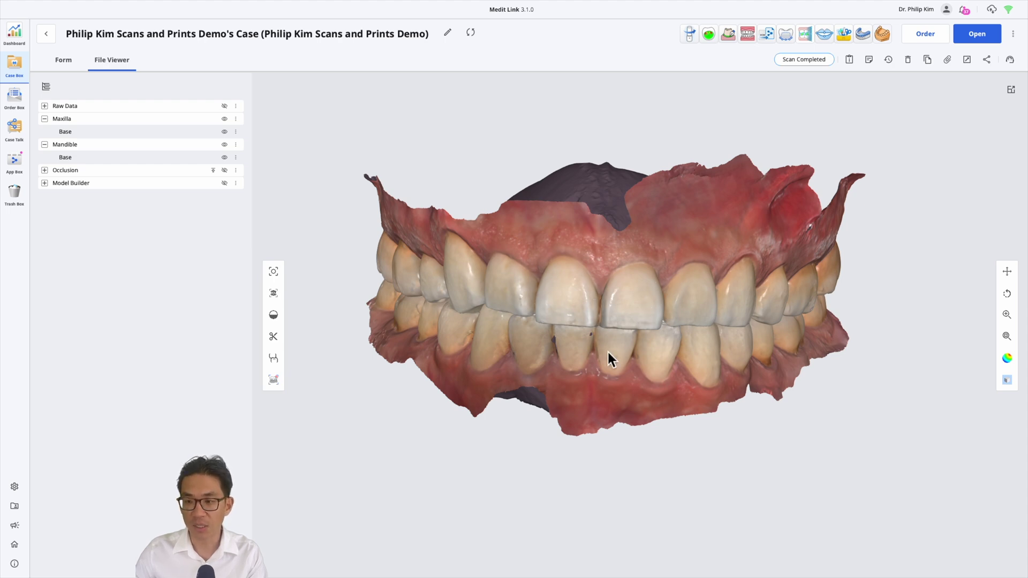
Launch Medit Splints from the scan case and assign the Maxilla Base and Mandible Base scans to their arches.
right_click_drag(607, 350, 634, 364)
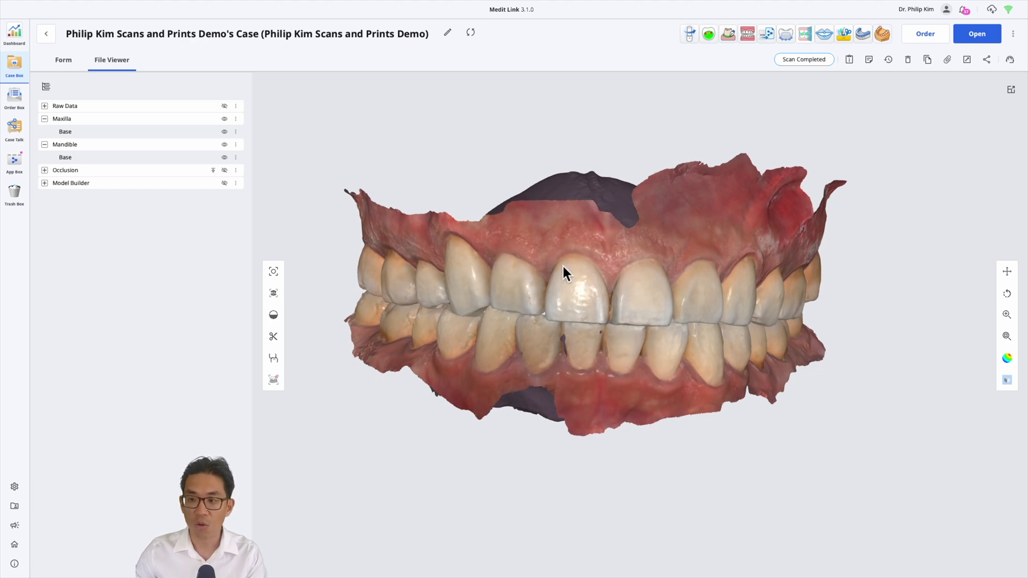
right_click_drag(615, 246, 642, 218)
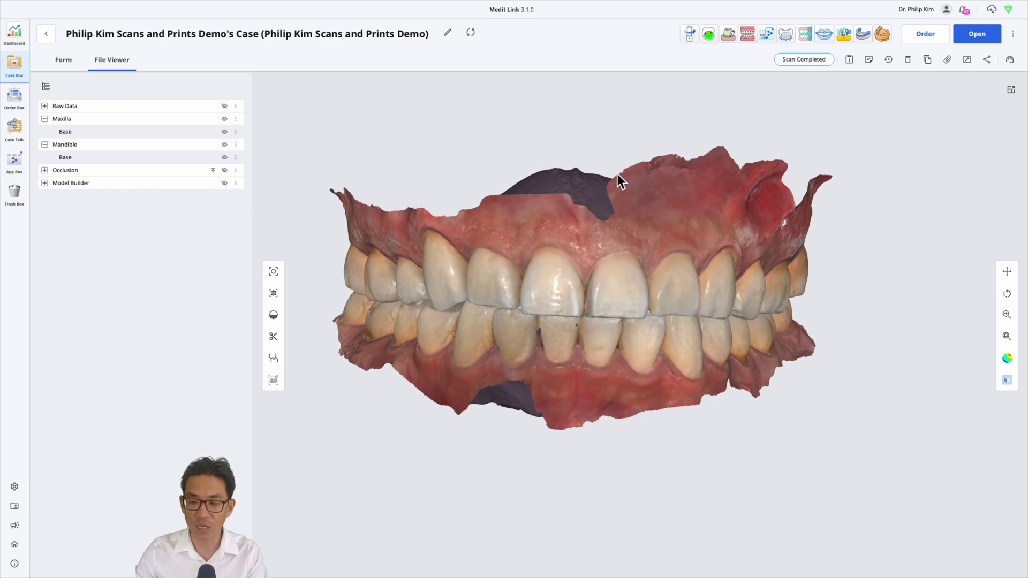
left_click_drag(617, 174, 610, 330)
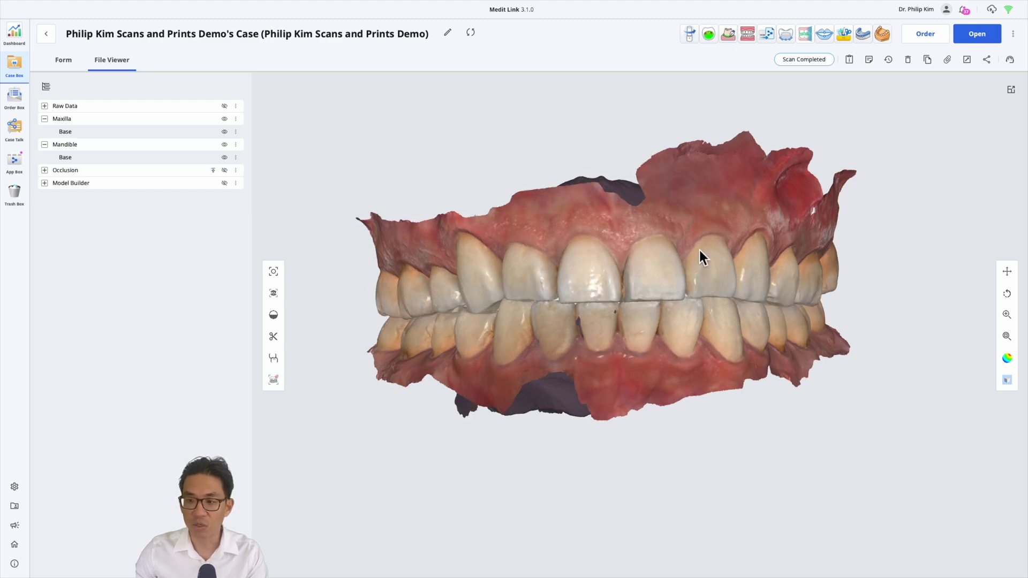
left_click_drag(699, 250, 608, 329)
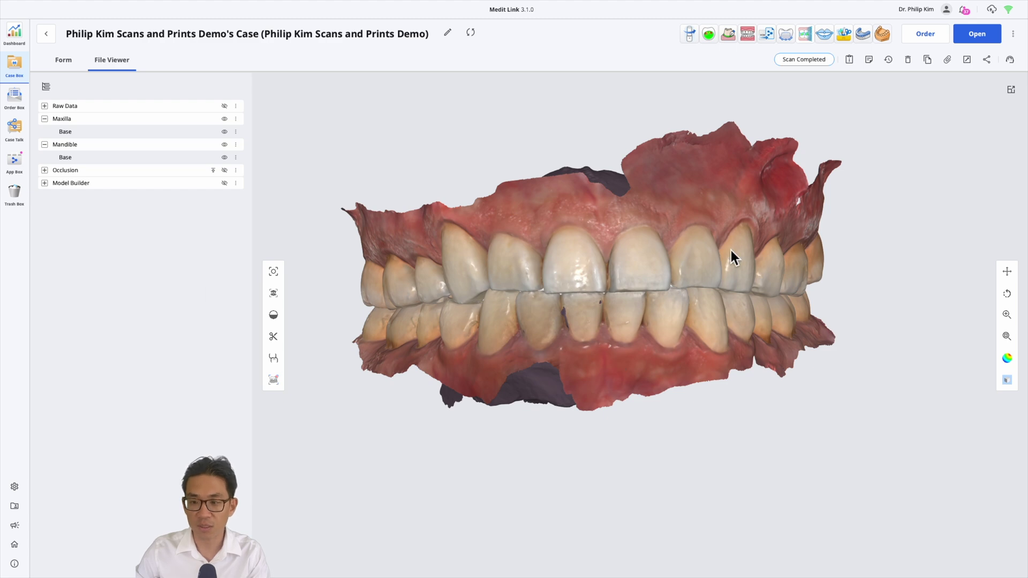
middle_click_drag(731, 249, 730, 284)
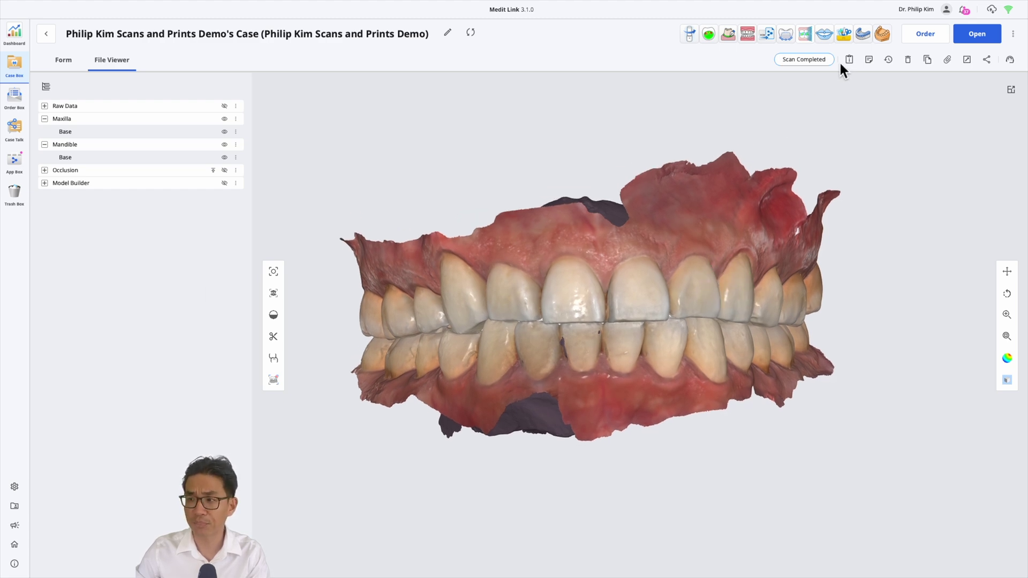
left_click(866, 38)
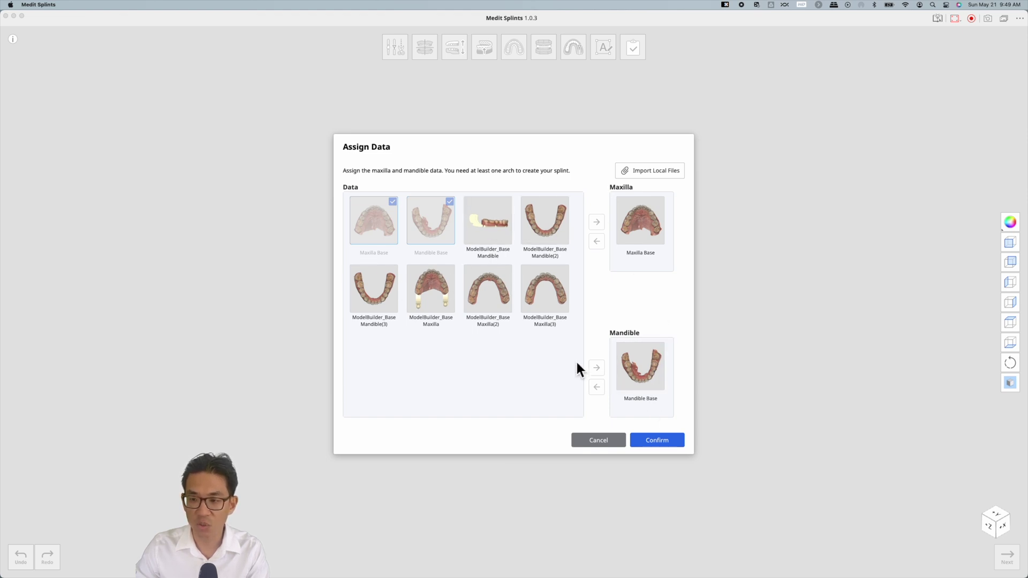
left_click(667, 446)
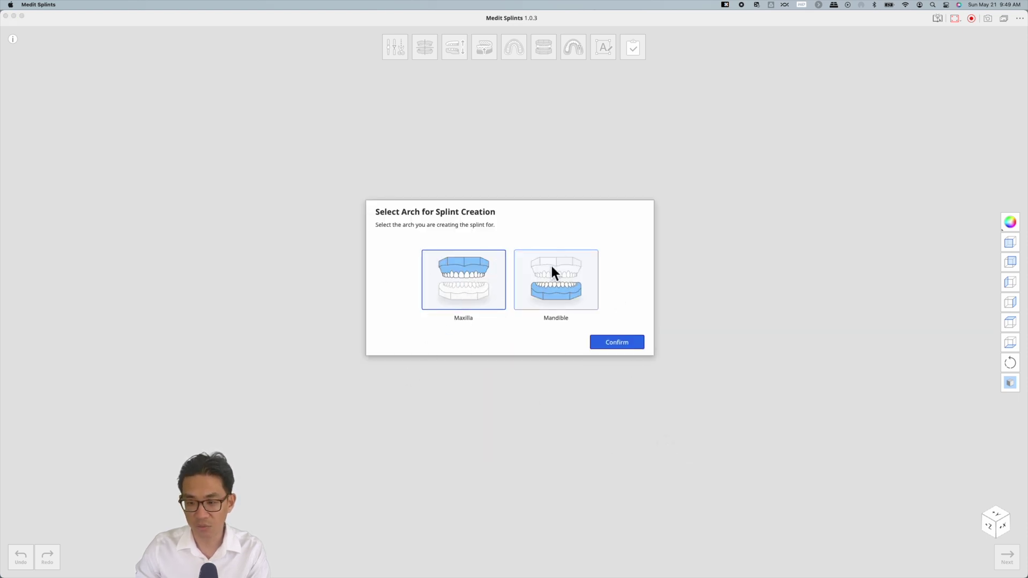
Choose the maxilla as the arch for the splint and Manual Creation as the creation type.
left_click(631, 348)
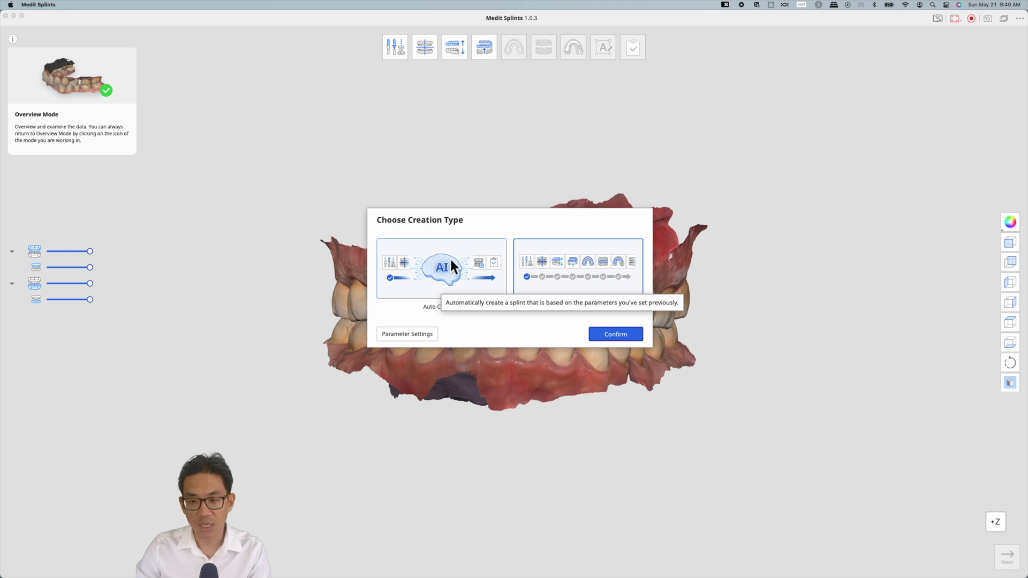
left_click(590, 268)
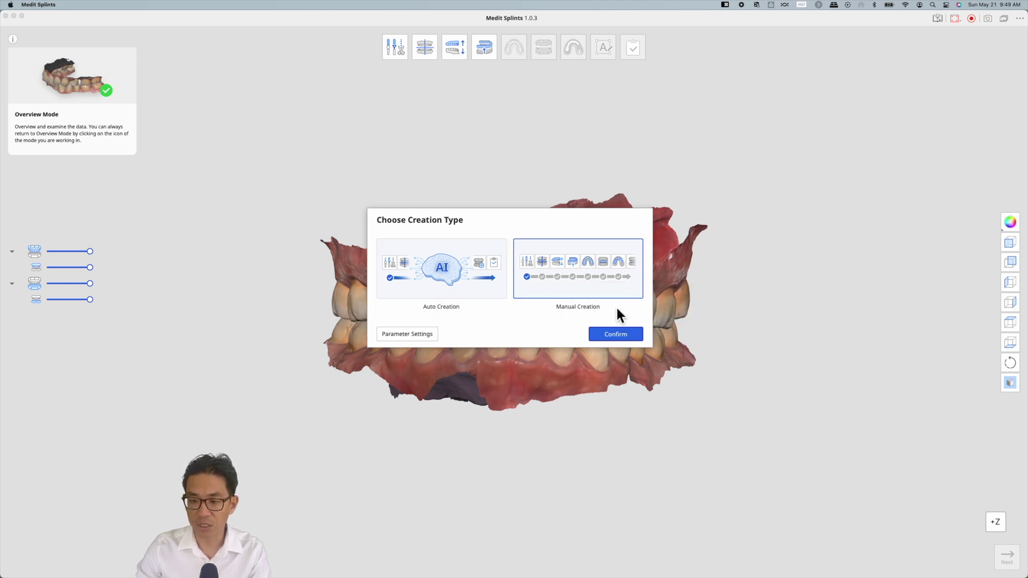
left_click(621, 337)
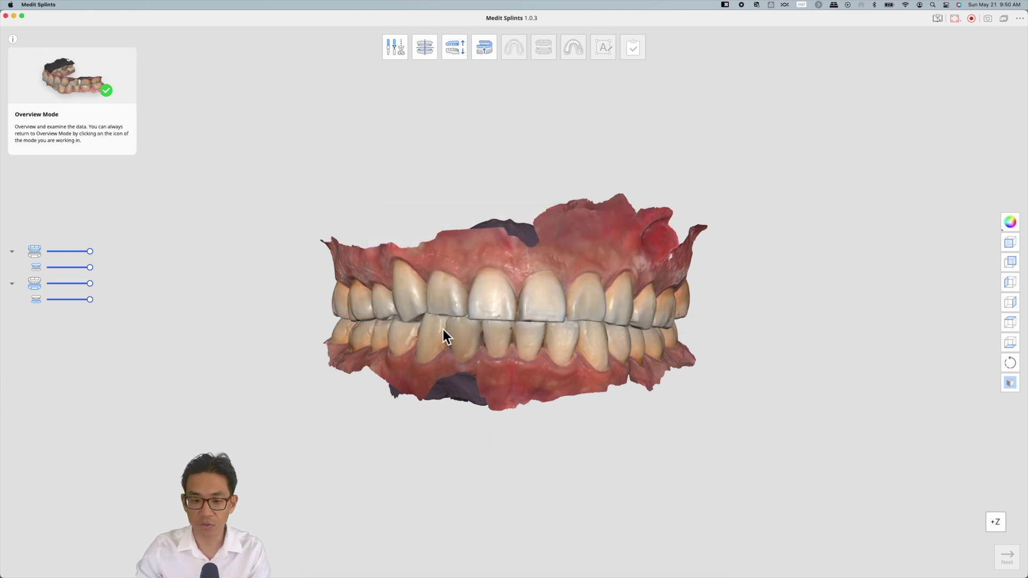
Go through Edit Mode and Alignment Mode, accepting the scan data and occlusal plane alignment, to reach Occlusal Adjustment Mode.
scroll(442, 330, "up", 2)
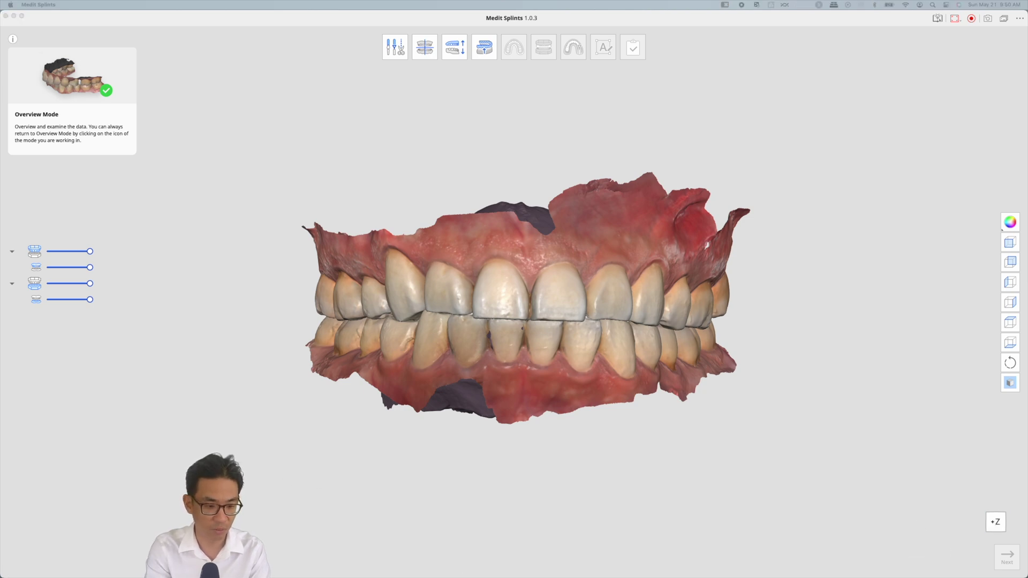
scroll(477, 303, "up", 1)
right_click_drag(478, 303, 503, 364)
right_click_drag(609, 305, 567, 209)
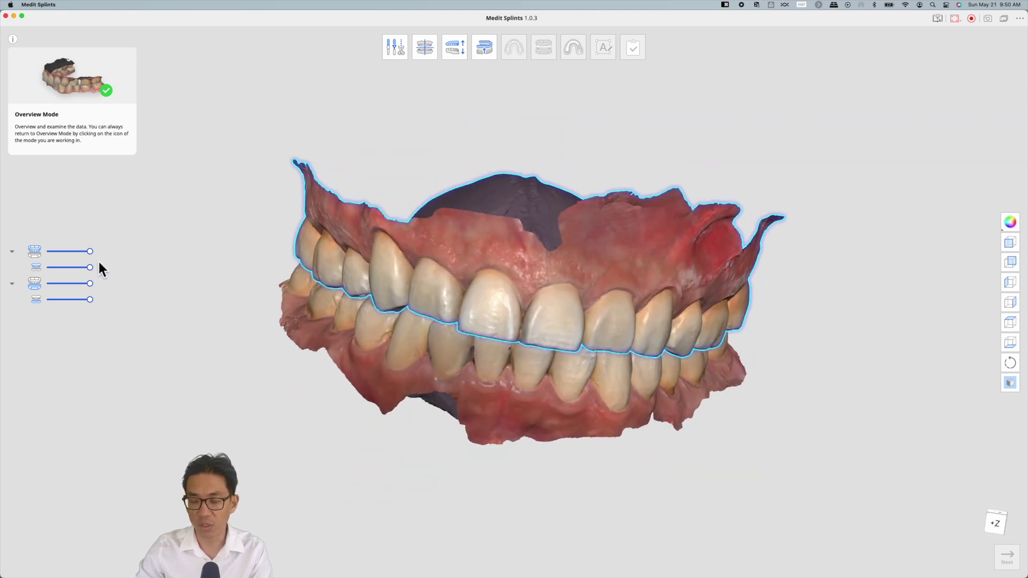
right_click_drag(557, 367, 749, 374)
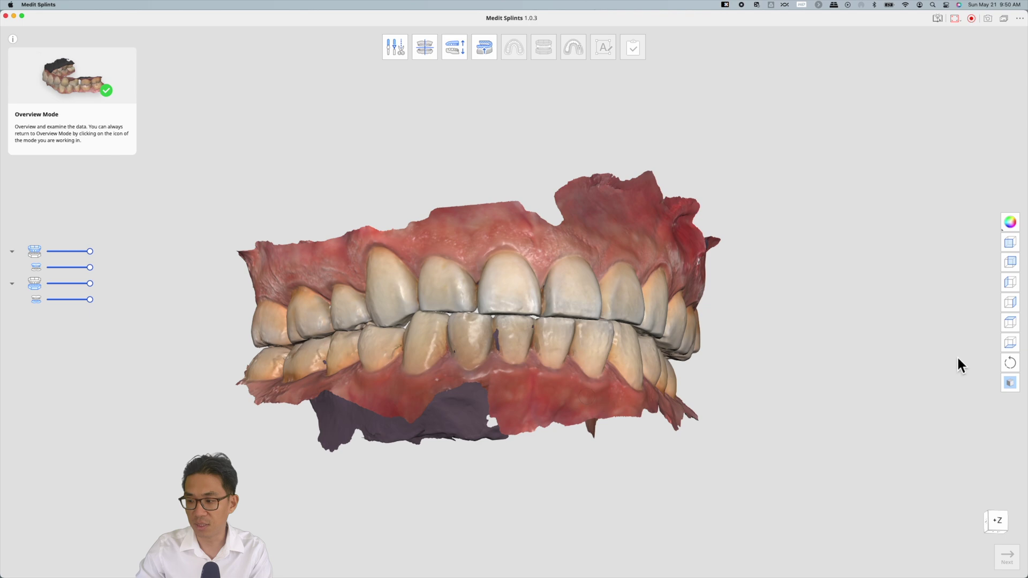
left_click(399, 50)
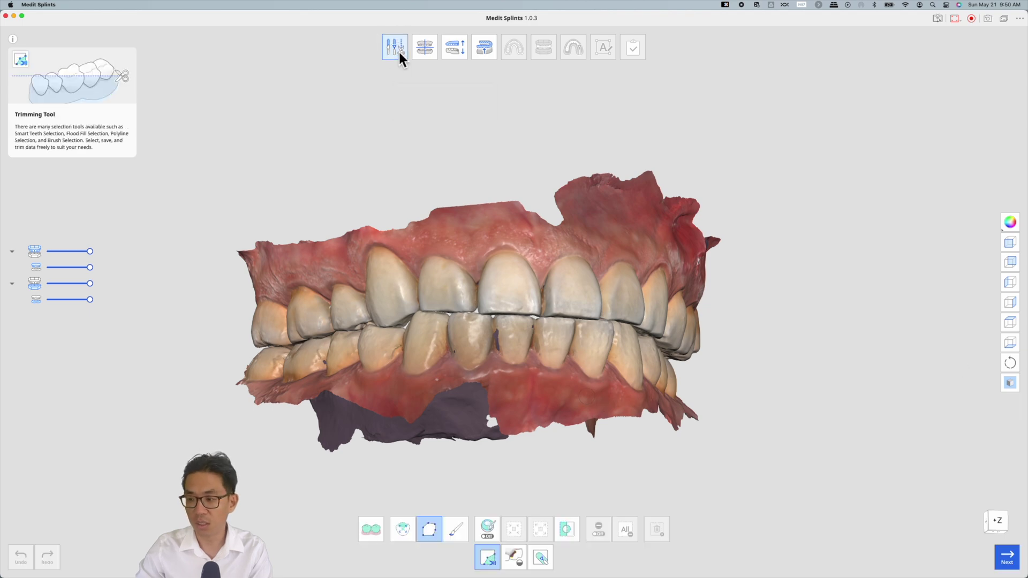
left_click(1006, 557)
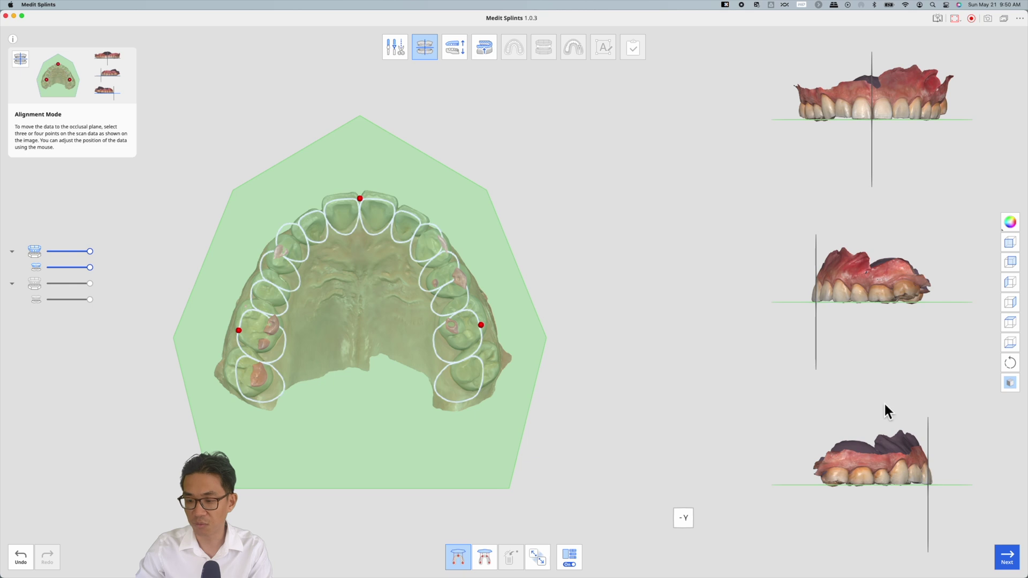
left_click(1007, 560)
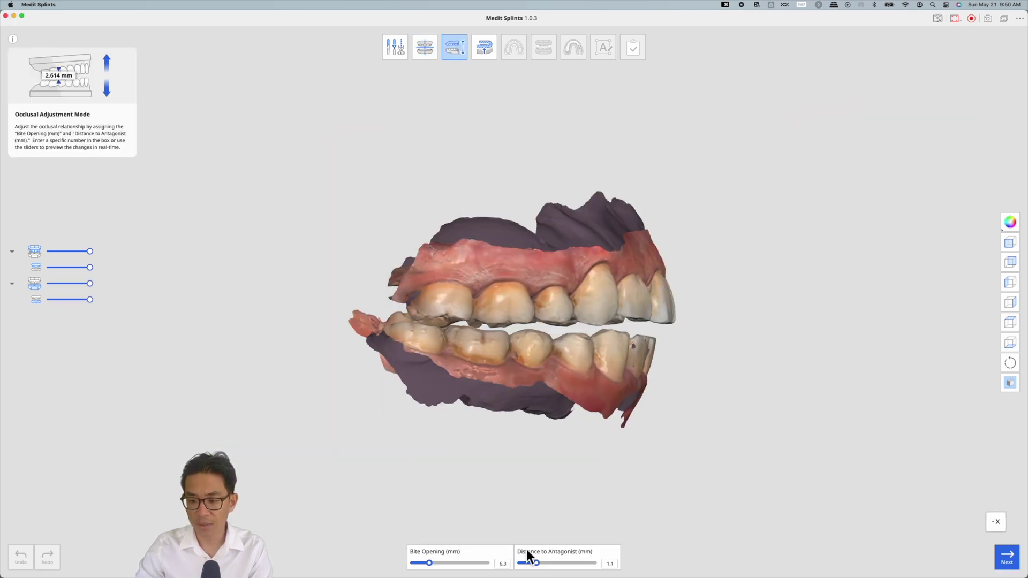
Increase the distance to antagonist to 2.0 mm.
right_click_drag(649, 370, 702, 368)
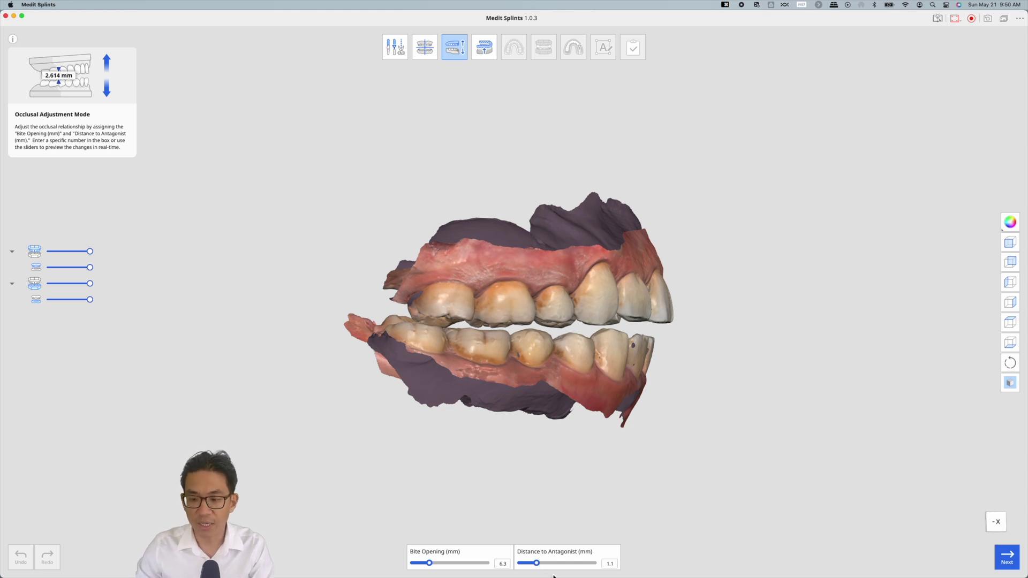
left_click(609, 564)
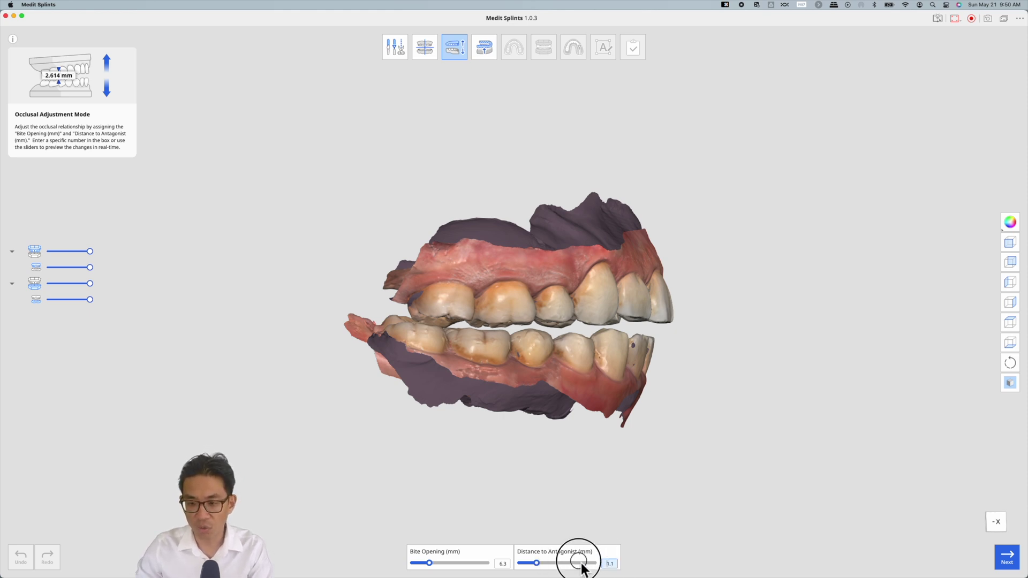
left_click_drag(626, 452, 412, 423)
left_click_drag(537, 568, 554, 571)
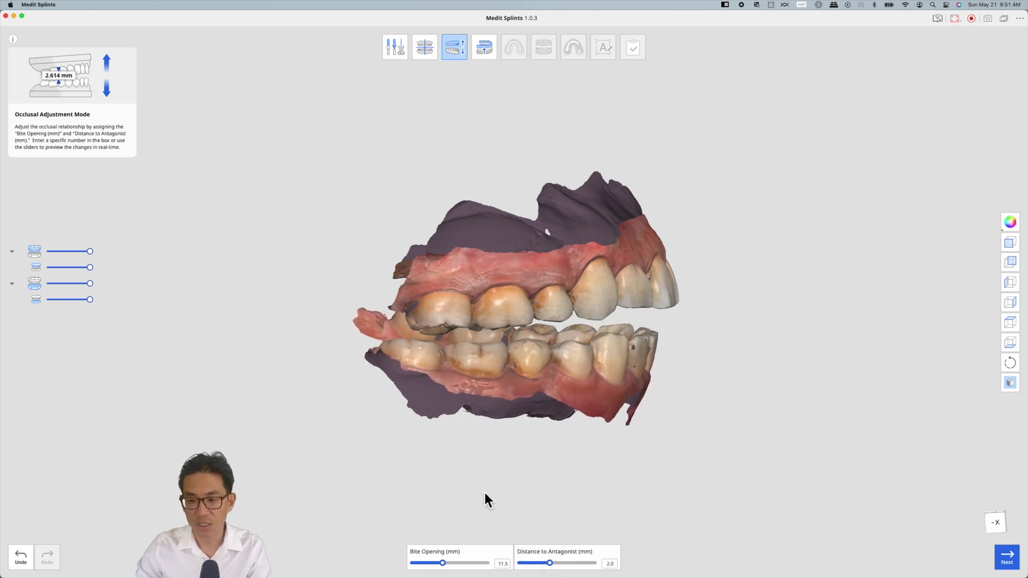
Set the distance to antagonist to 1.1 mm with a bite opening of 6.3 mm.
left_click_drag(483, 493, 487, 482)
mouse_move(550, 563)
left_mouse_down()
mouse_move(600, 563)
mouse_move(532, 563)
left_mouse_up()
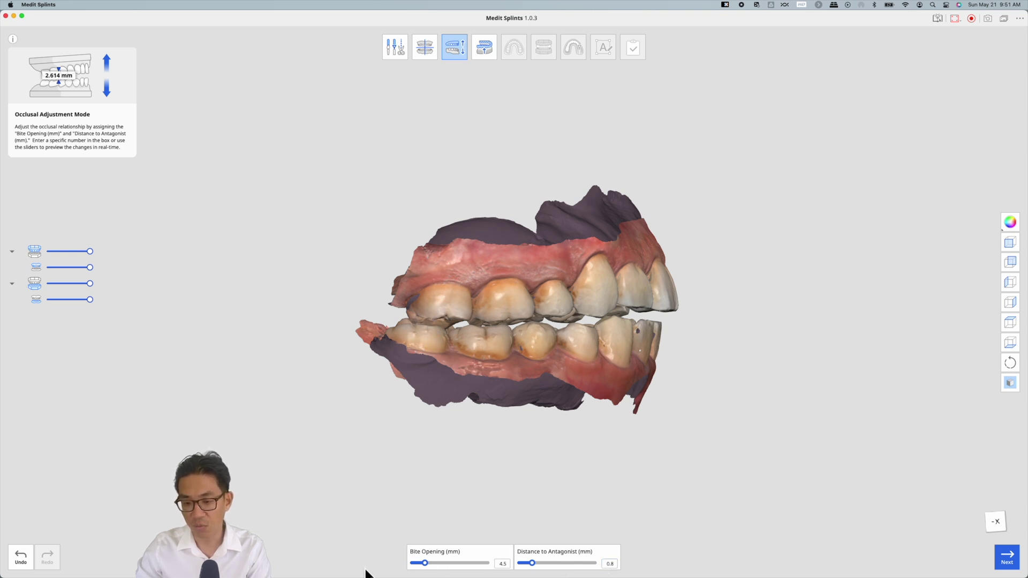
left_click_drag(424, 567, 479, 567)
left_click_drag(585, 565, 540, 568)
Examine the clearance between the upper and lower arches from the front and the sides.
right_click_drag(603, 329, 554, 317)
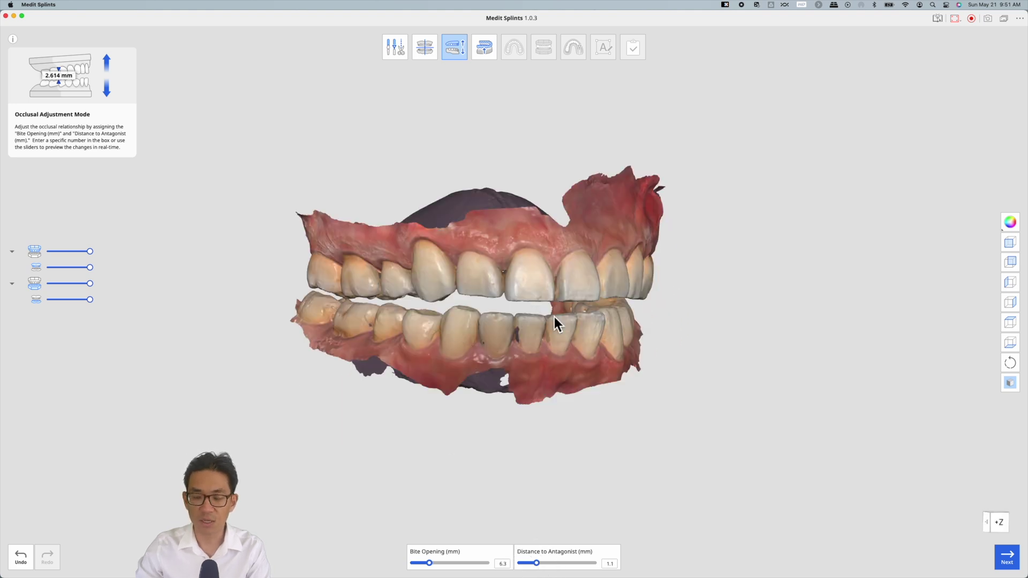
right_click_drag(443, 282, 782, 328)
right_click_drag(261, 424, 257, 402)
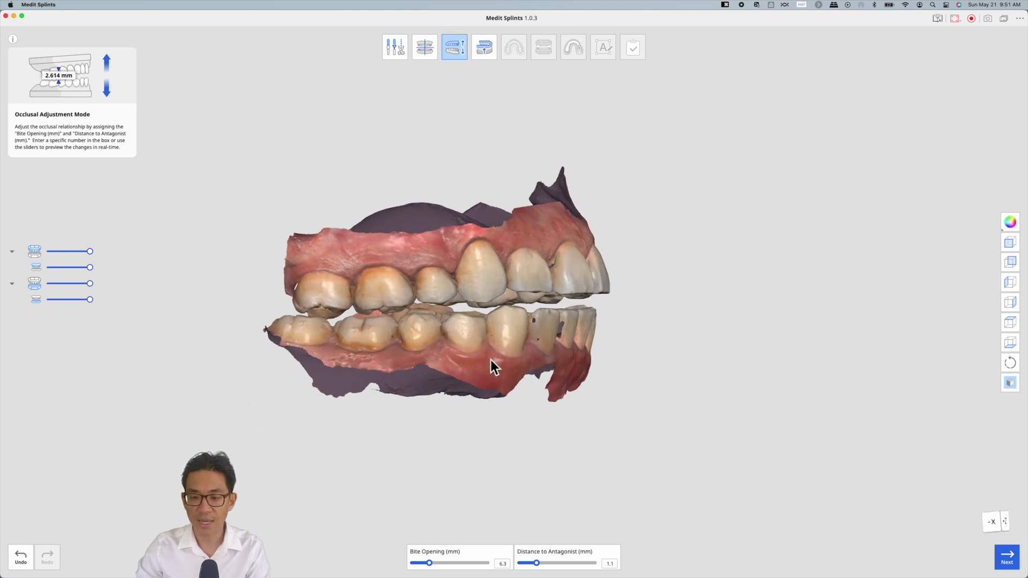
right_click_drag(560, 349, 696, 287)
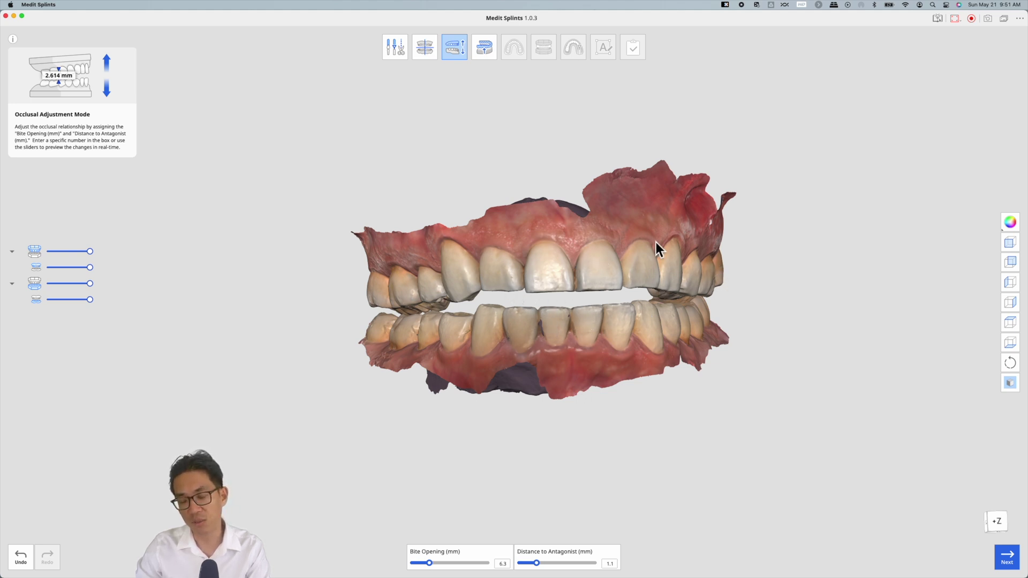
right_click_drag(725, 330, 677, 333)
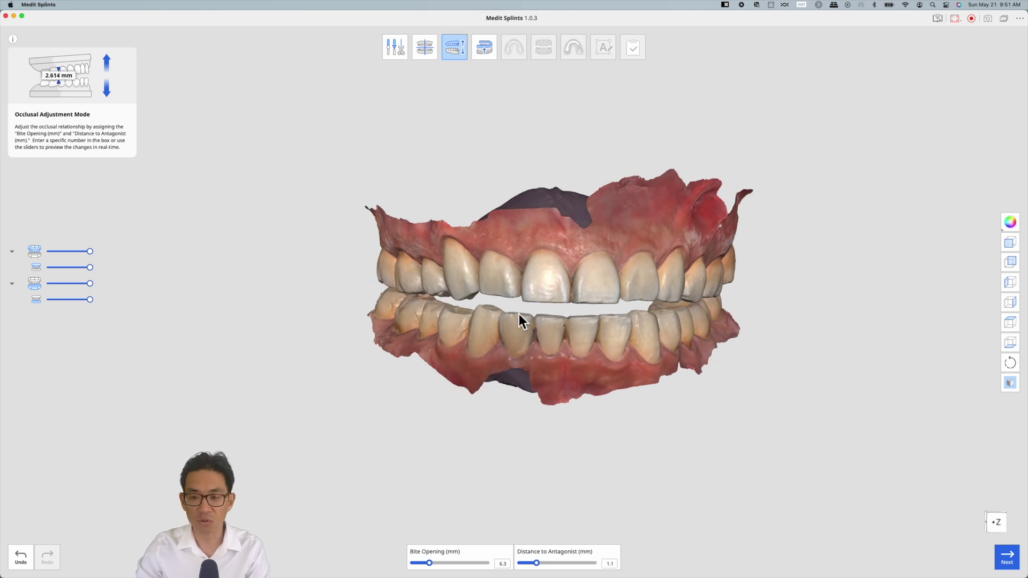
right_click_drag(523, 321, 477, 254)
right_click_drag(523, 323, 443, 321)
right_click_drag(581, 321, 547, 354)
right_click_drag(786, 309, 559, 263)
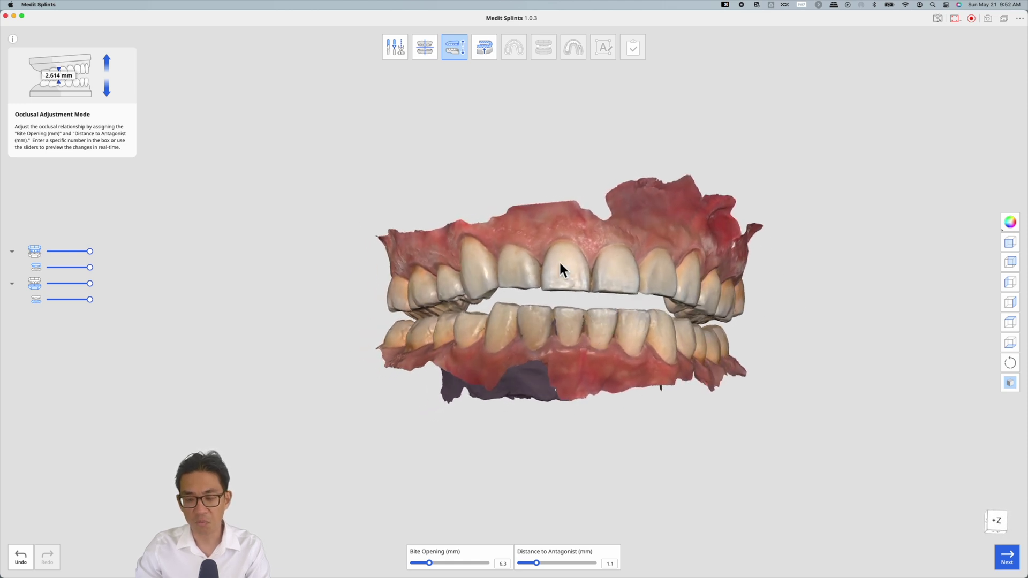
right_click_drag(561, 335, 496, 255)
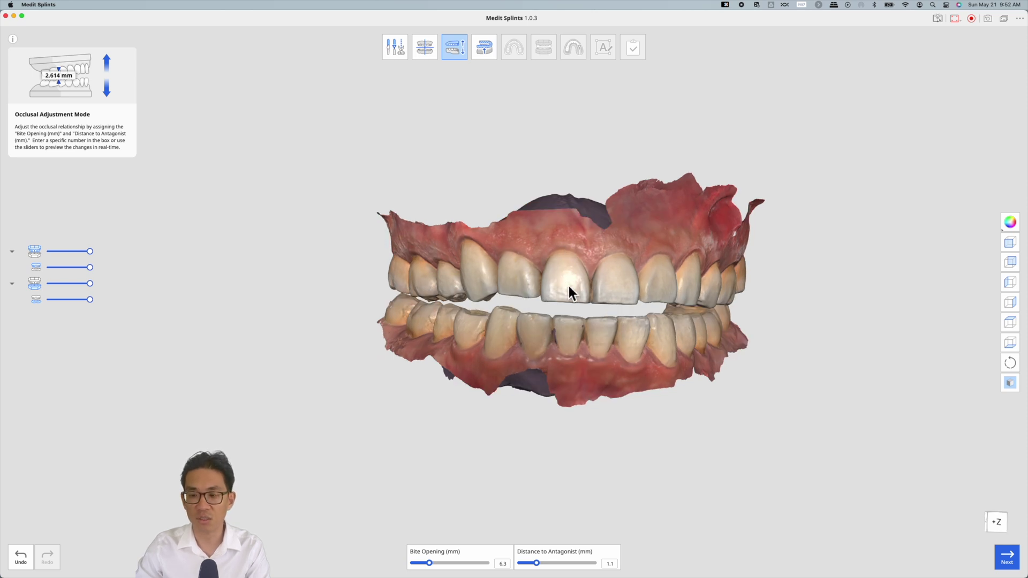
scroll(639, 305, "up", 3)
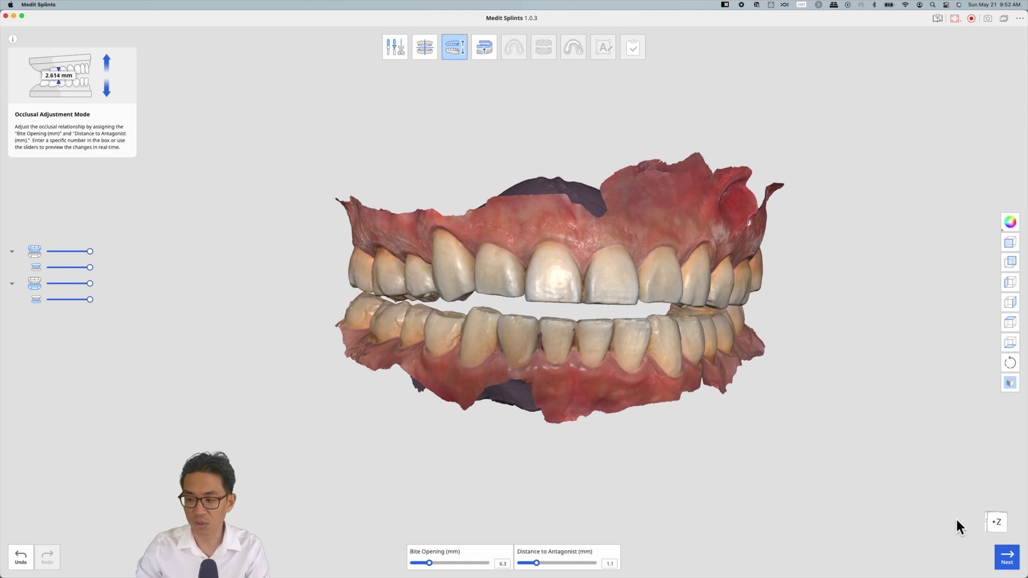
Continue to Inner Surface Creation Mode and align the undercut blockout arrow with the occlusal view of the upper arch.
left_click(1013, 558)
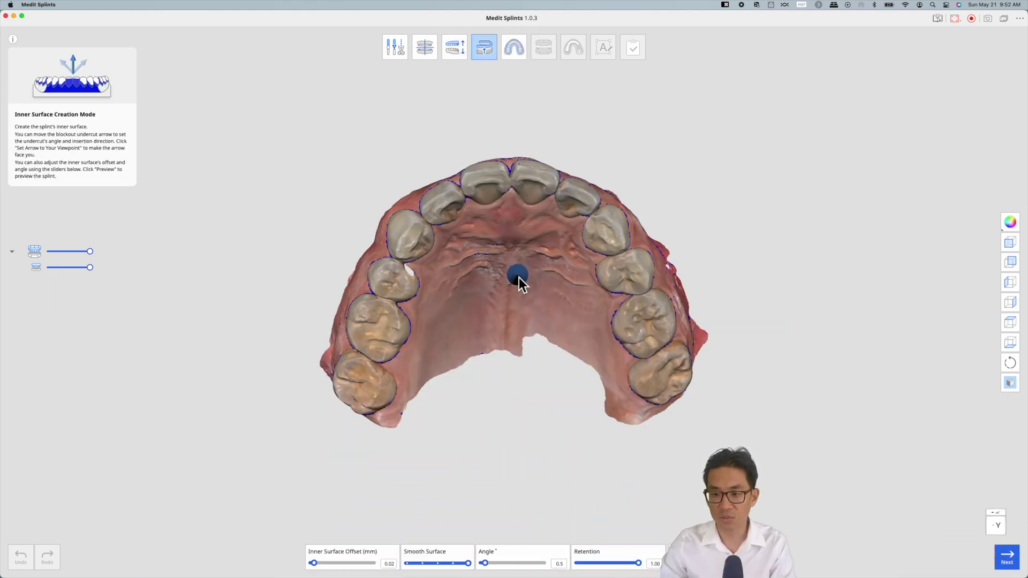
right_click_drag(529, 236, 128, 471)
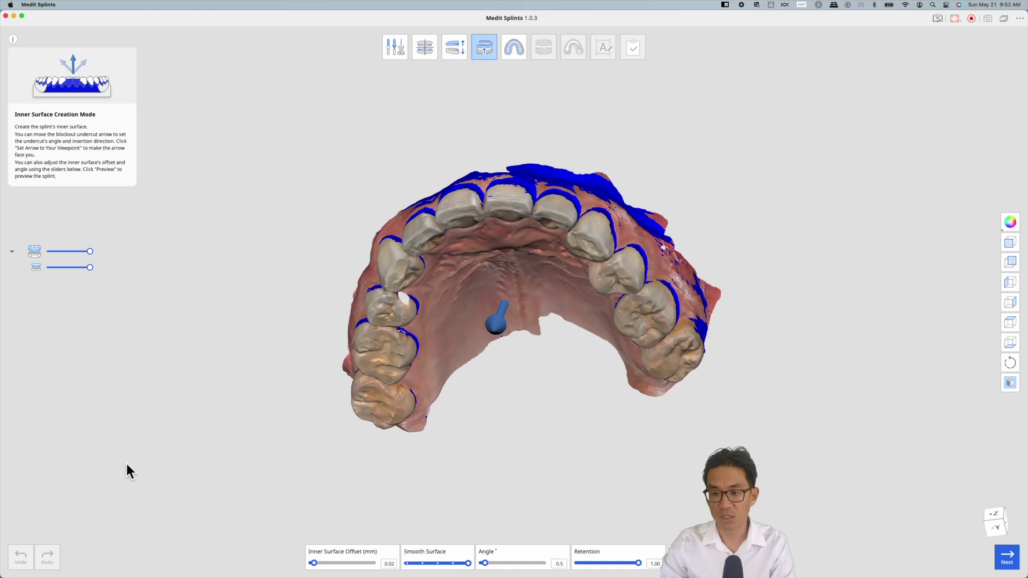
right_click_drag(586, 163, 404, 345)
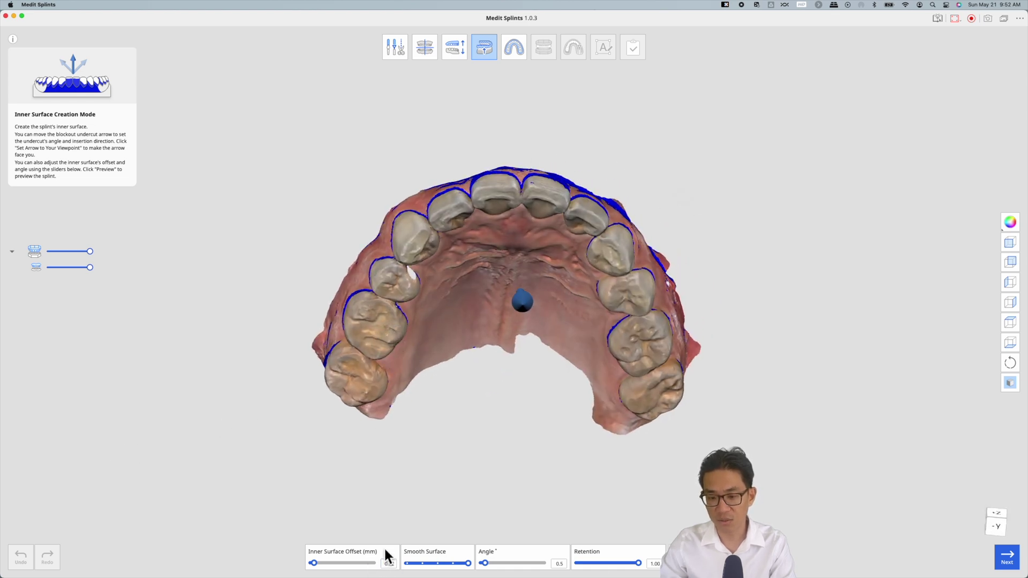
right_click_drag(461, 428, 493, 311)
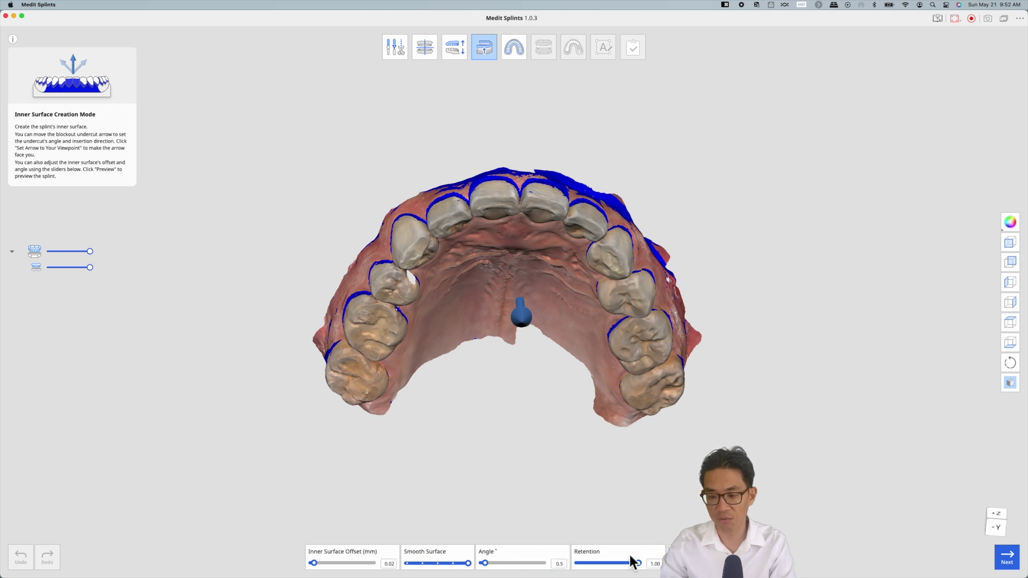
right_click_drag(557, 447, 498, 411)
right_click_drag(423, 297, 477, 348)
right_click_drag(507, 196, 503, 204)
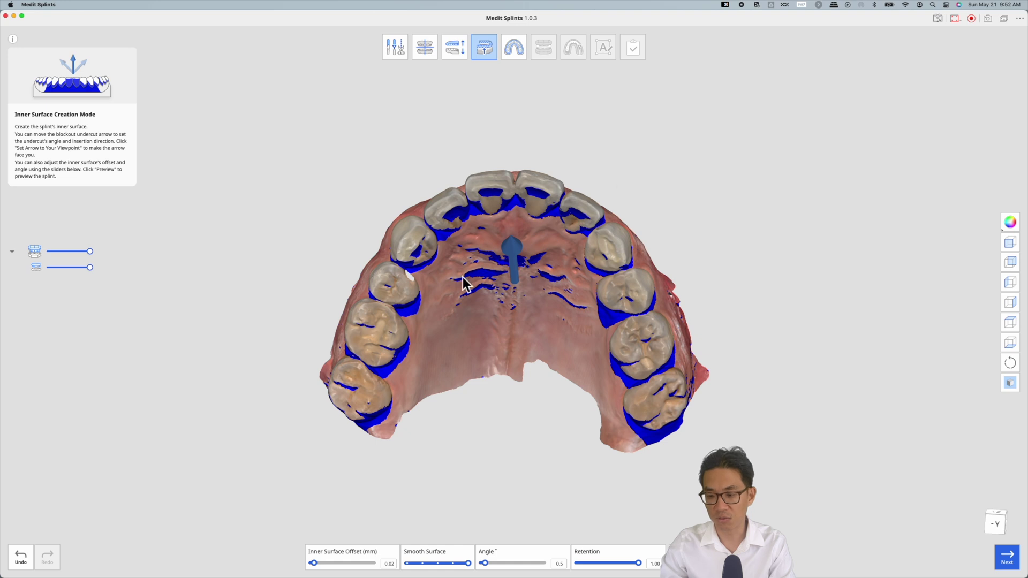
left_click(696, 557)
mouse_move(490, 225)
right_mouse_down()
mouse_move(493, 249)
mouse_move(491, 224)
right_mouse_up()
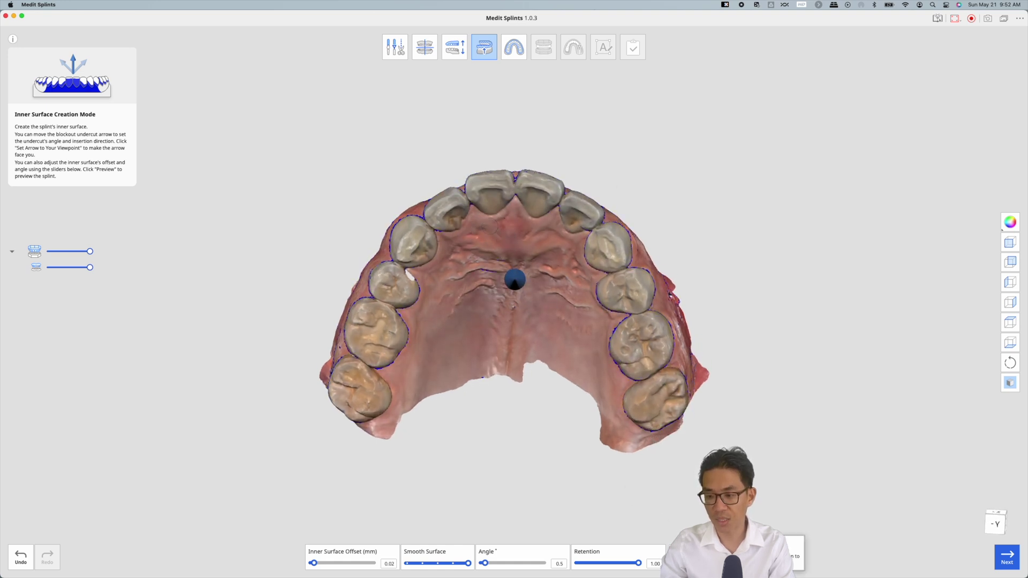
Generate a preview of the splint's inner surface and inspect it from the front.
left_click(709, 556)
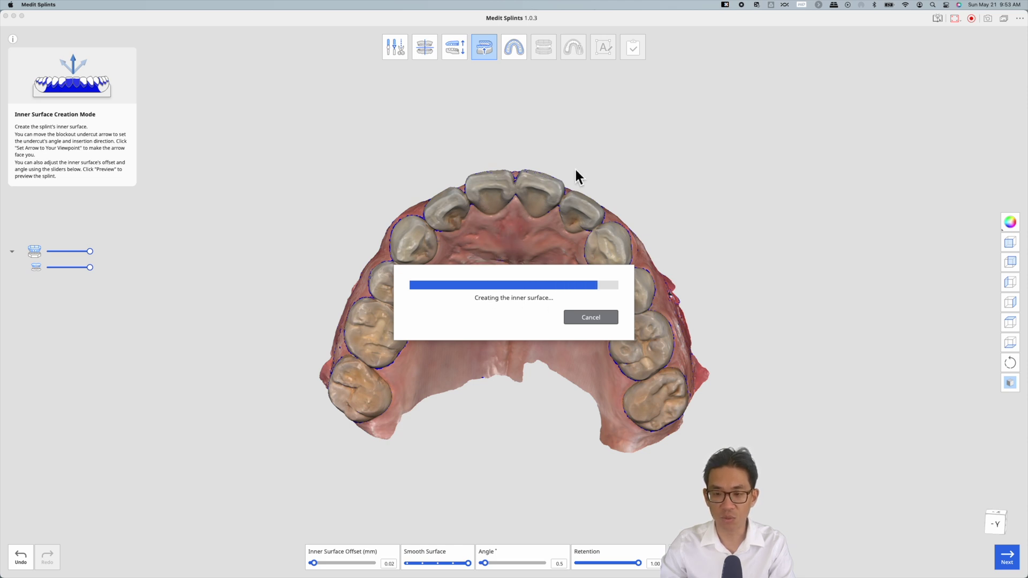
right_click_drag(550, 166, 615, 305)
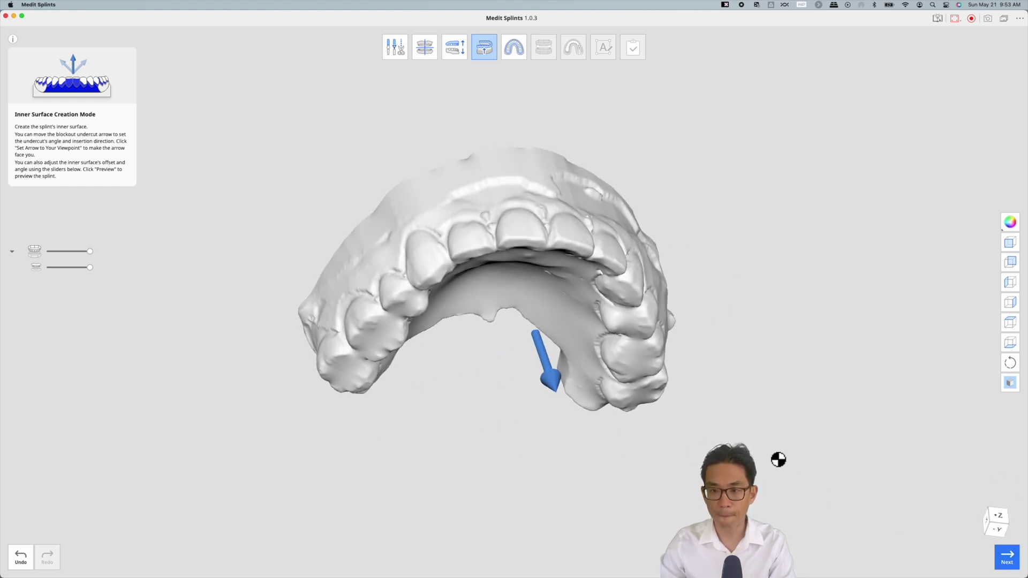
Continue to Outline Designation Mode and raise the buccal outline over the upper left canine, placing points on both sides of it.
right_click_drag(474, 415, 697, 387)
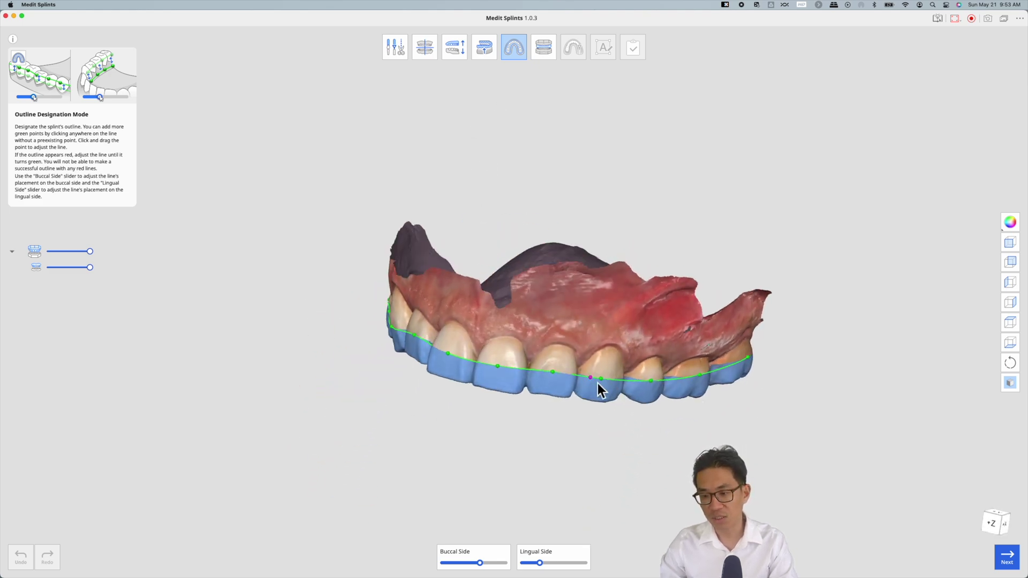
left_click_drag(600, 379, 637, 377)
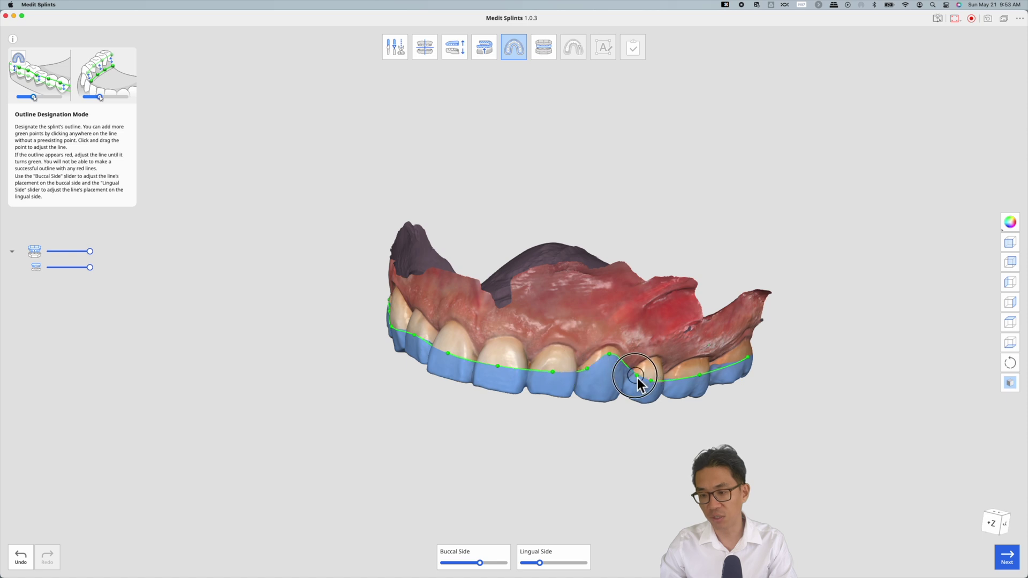
right_click_drag(623, 382, 631, 354)
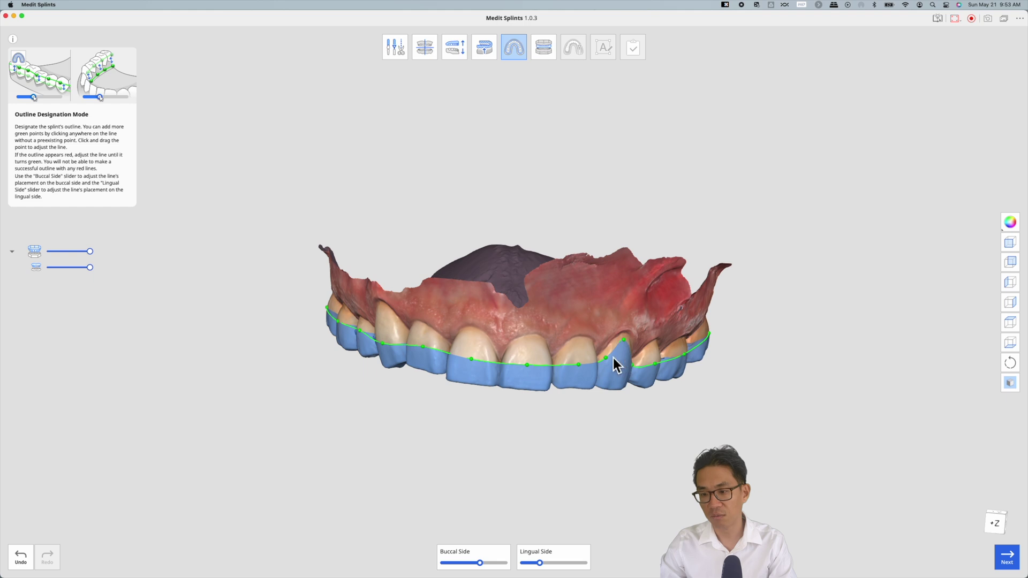
left_click(606, 357)
right_click_drag(450, 278, 528, 289)
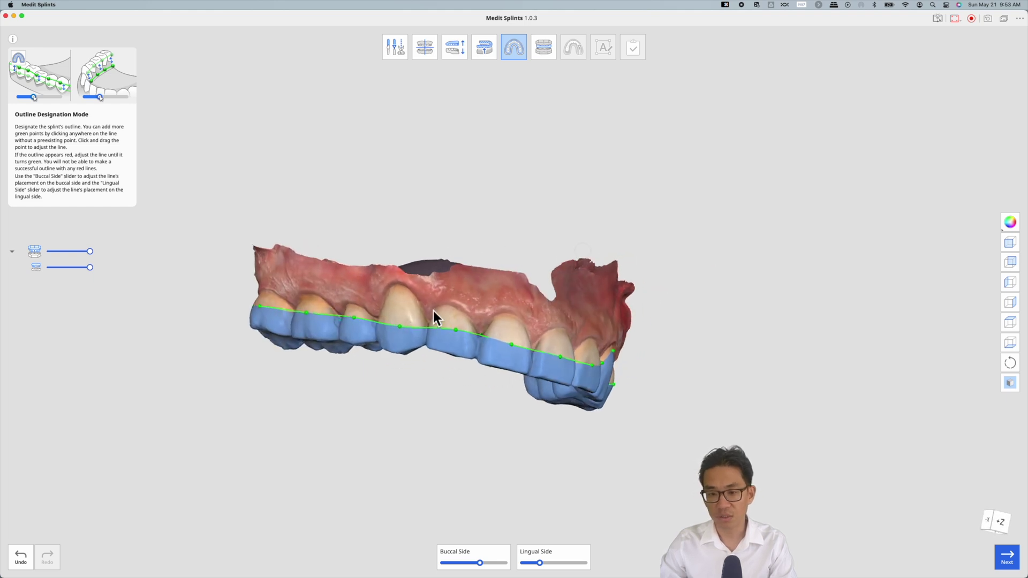
Raise the buccal outline over the upper right canine close to its gum line, placing points on both sides of it.
left_click_drag(402, 326, 399, 293)
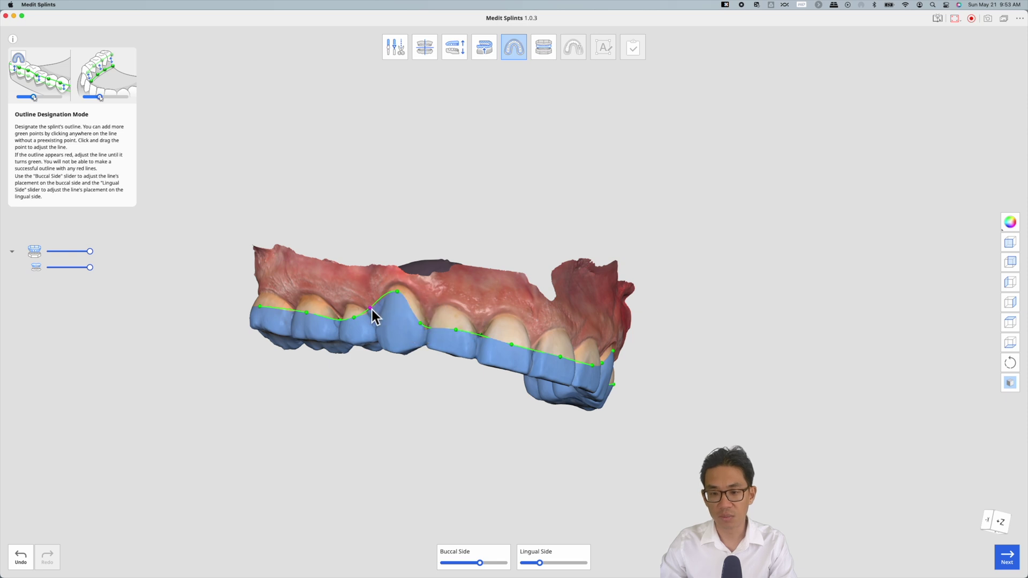
mouse_move(383, 316)
left_mouse_down()
mouse_move(418, 307)
mouse_move(429, 328)
mouse_move(393, 302)
mouse_move(380, 315)
left_mouse_up()
right_click_drag(394, 325, 431, 328)
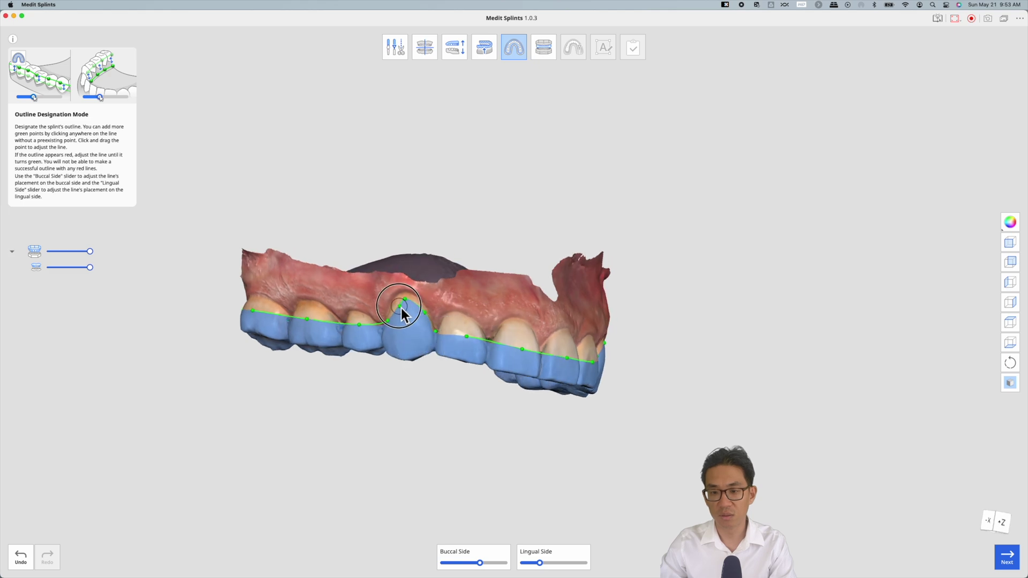
left_click_drag(401, 309, 398, 305)
Check the adjusted outline around the whole upper arch and continue to Outer Surface Creation Mode.
right_click_drag(464, 407, 696, 386)
right_click_drag(814, 165, 600, 283)
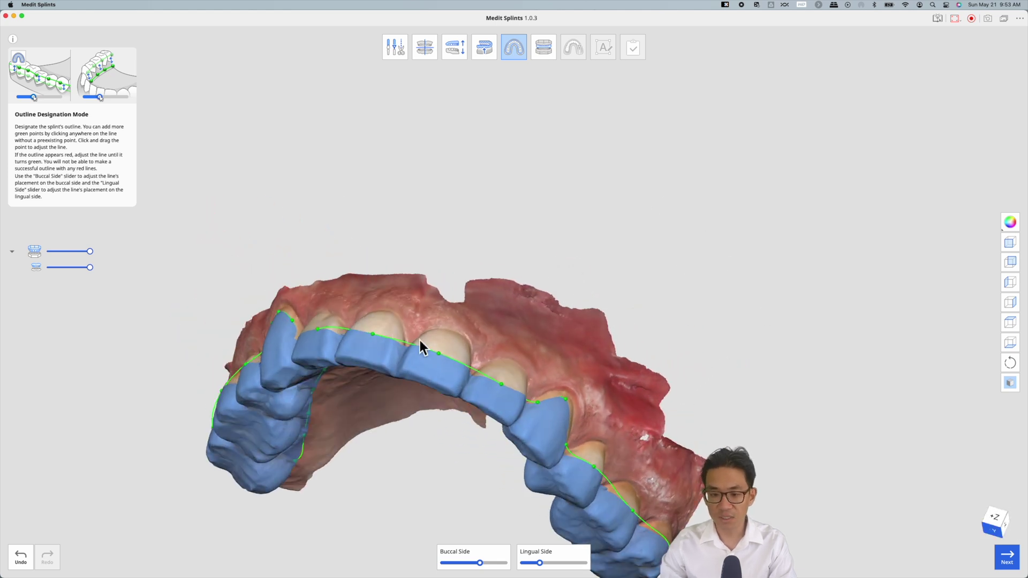
right_click_drag(432, 470, 496, 476)
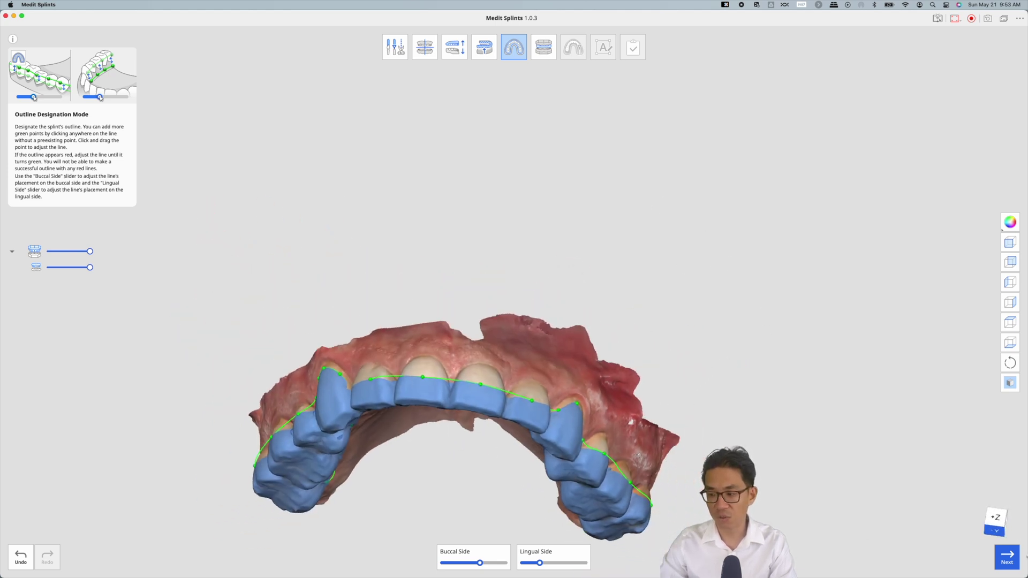
left_click(1007, 558)
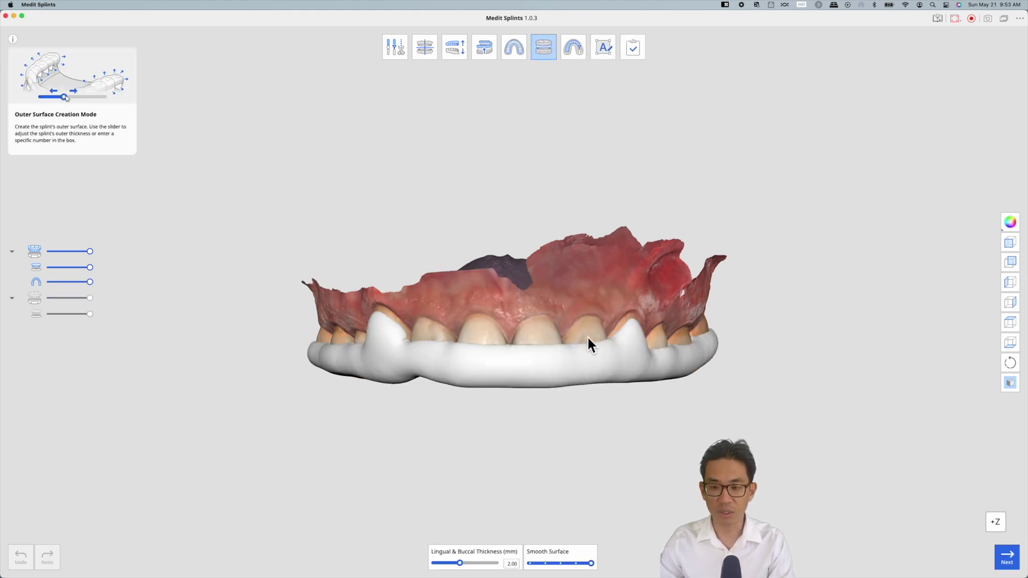
Inspect the splint's outer surface from the front and side, and continue to Design Mode.
right_click_drag(563, 458, 551, 410)
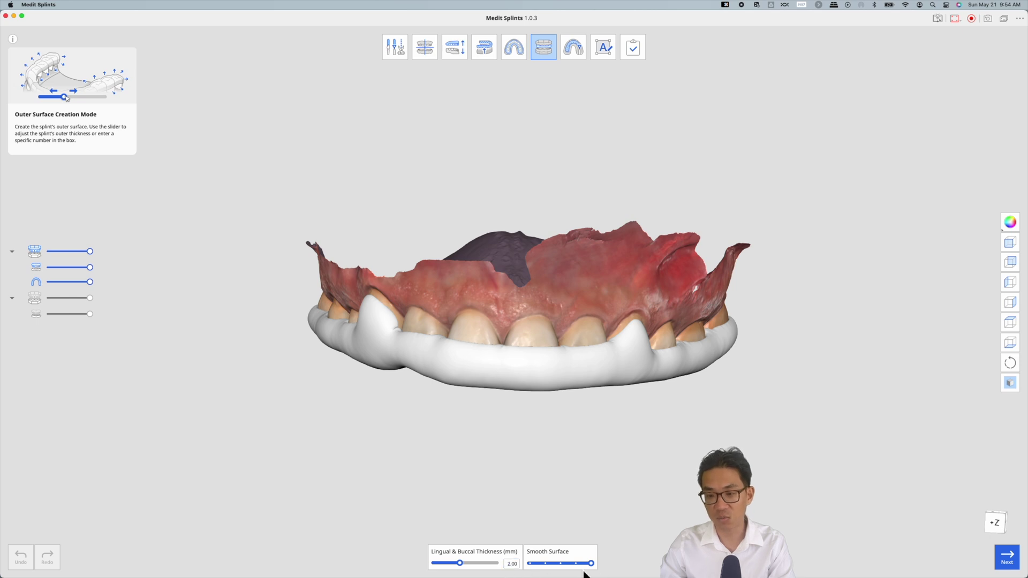
right_click_drag(503, 428, 333, 439)
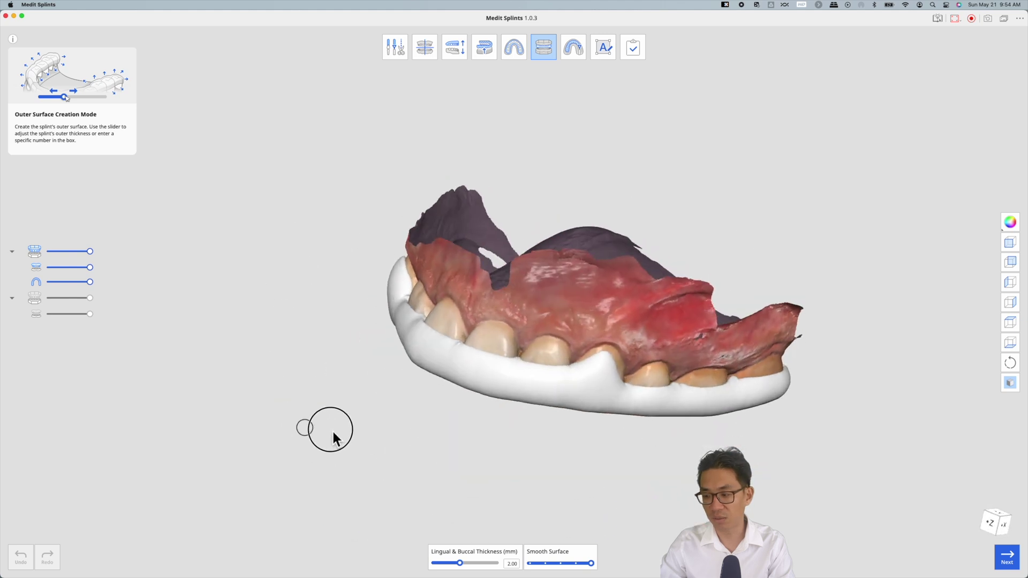
left_click(995, 522)
left_click(1007, 557)
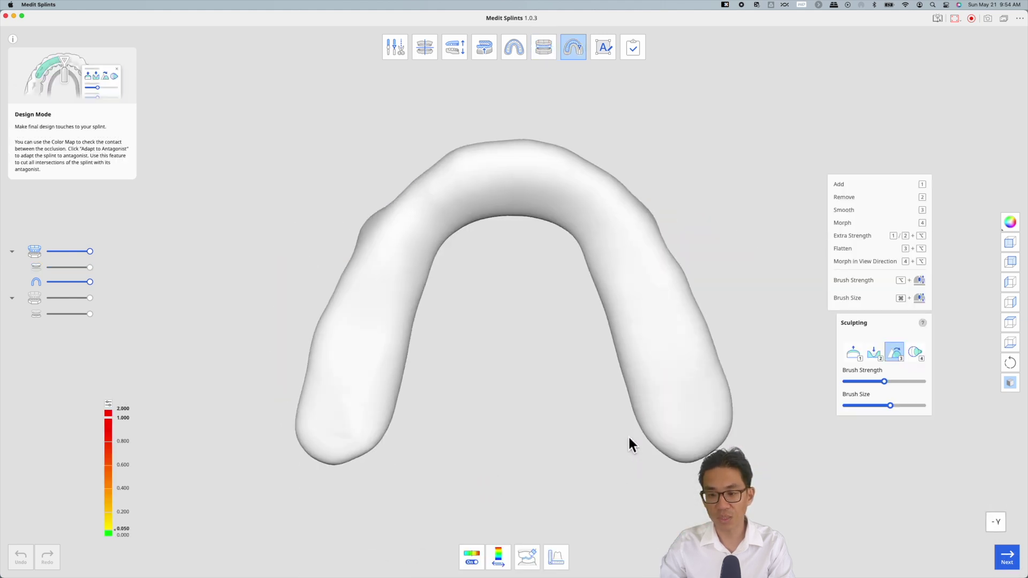
Turn on the occlusal contact color map with the range covering both positive and negative values, from -2.000 to 2.000, and inspect the splint.
right_click_drag(539, 313, 517, 540)
left_click_drag(522, 273, 503, 337)
mouse_move(509, 365)
right_mouse_down()
mouse_move(519, 331)
mouse_move(511, 235)
mouse_move(609, 354)
mouse_move(788, 456)
mouse_move(407, 259)
mouse_move(503, 422)
mouse_move(497, 450)
right_mouse_up()
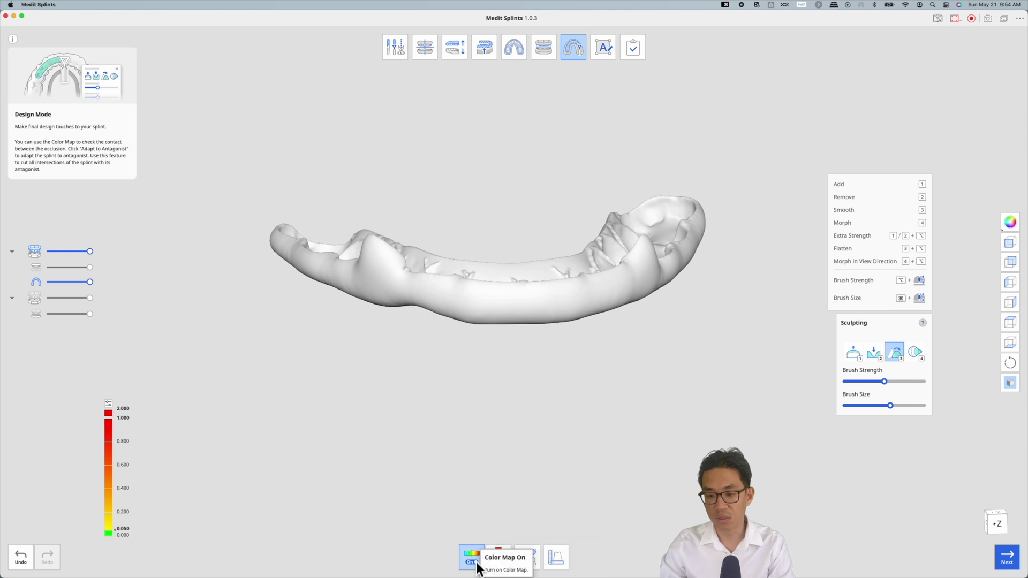
left_click(504, 569)
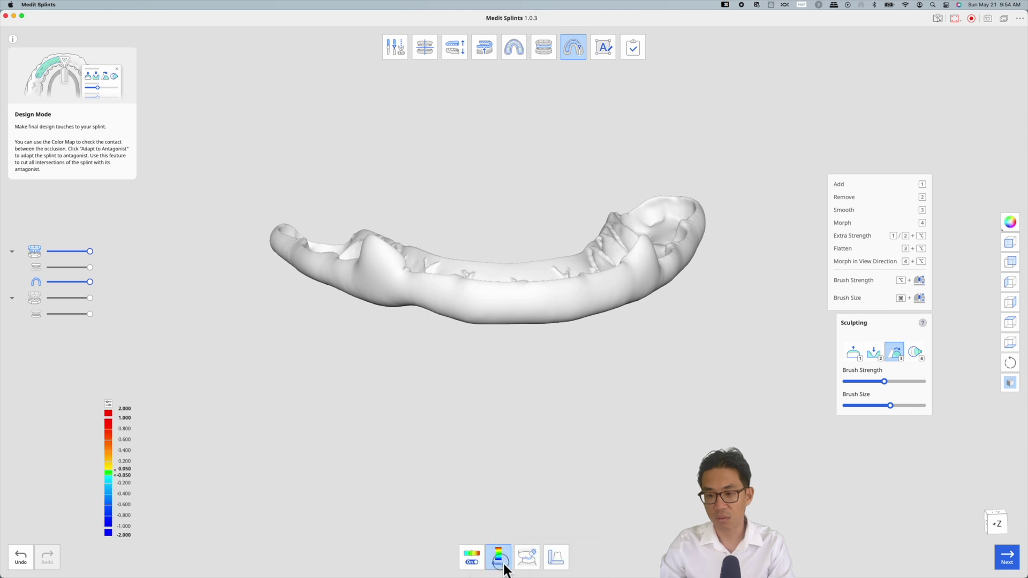
left_click(504, 563)
right_click_drag(503, 455, 509, 249)
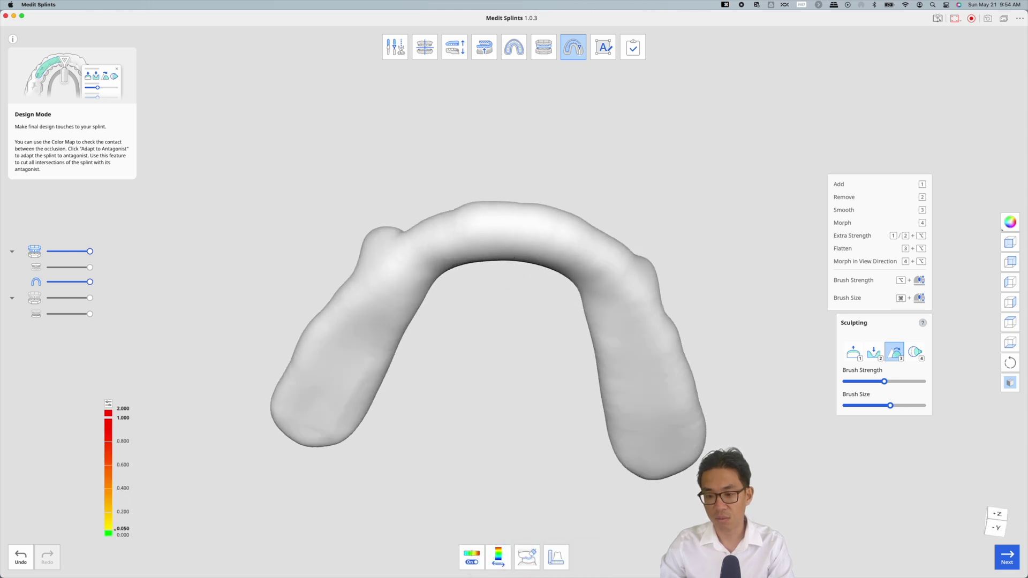
left_click(505, 568)
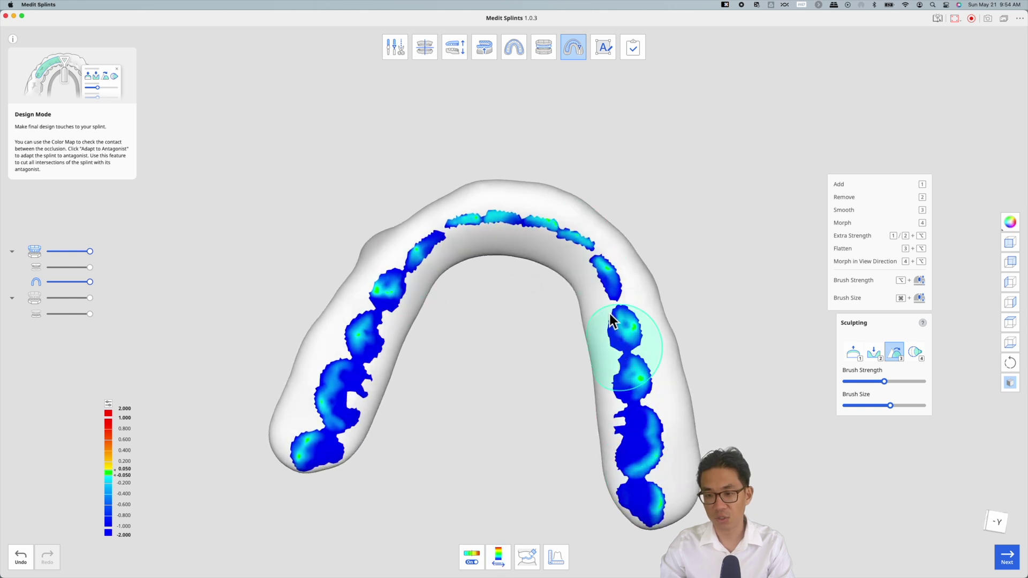
right_click_drag(531, 390, 542, 487)
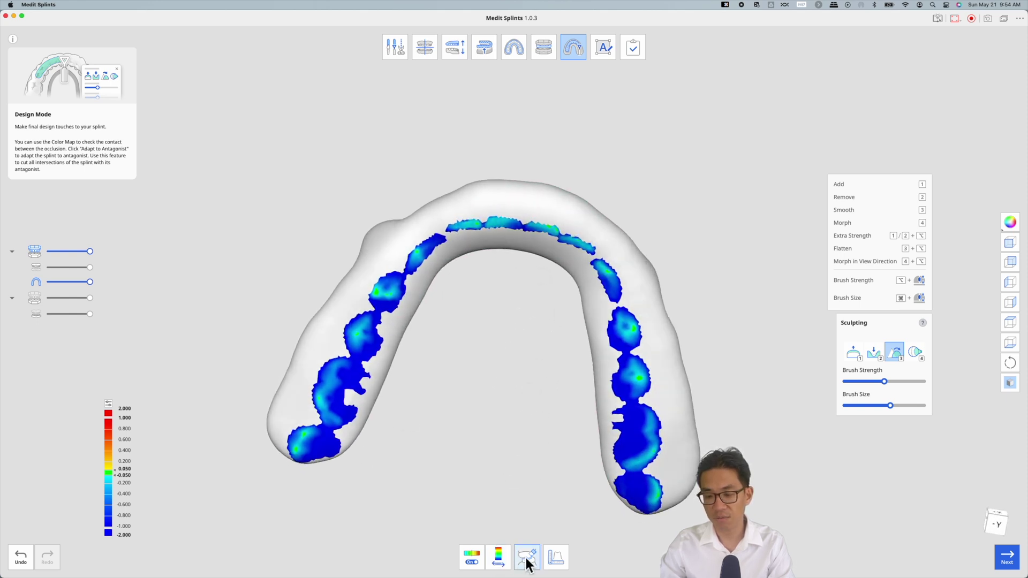
right_click_drag(500, 292, 496, 463)
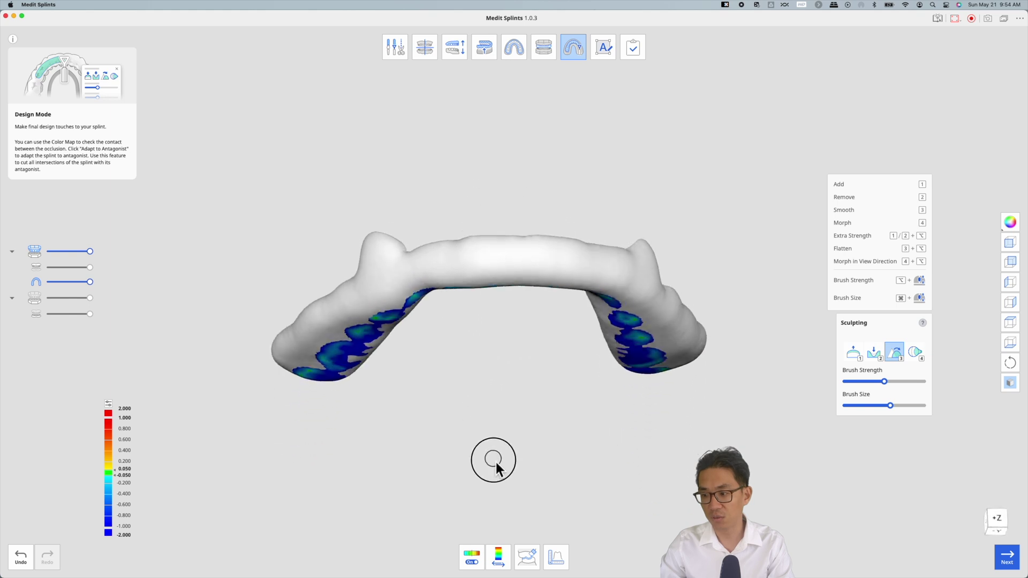
Cycle through the Add, Remove, Smooth and Morph sculpting tools, leaving Morph active.
key("1")
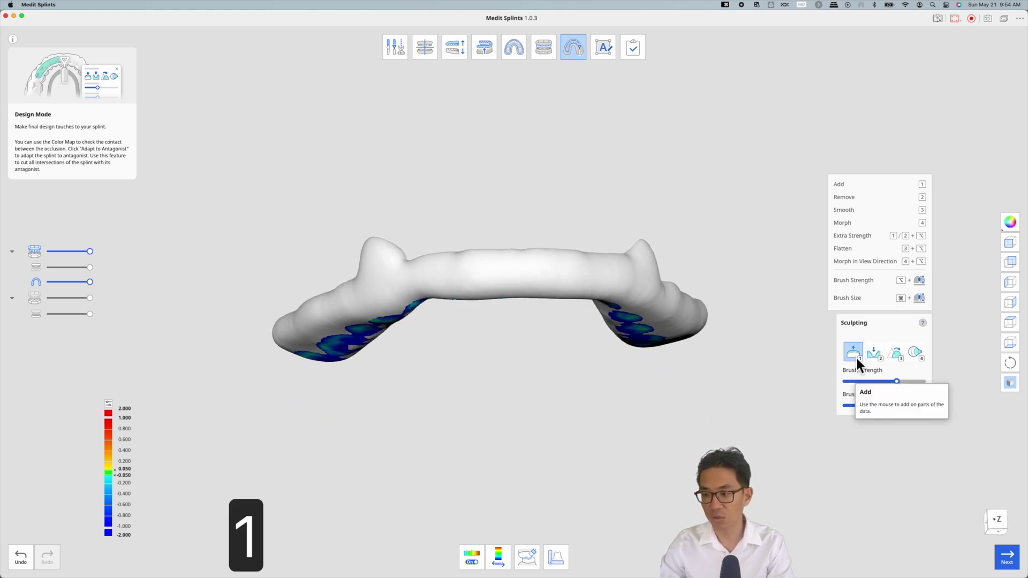
key("2")
key("3")
key("4")
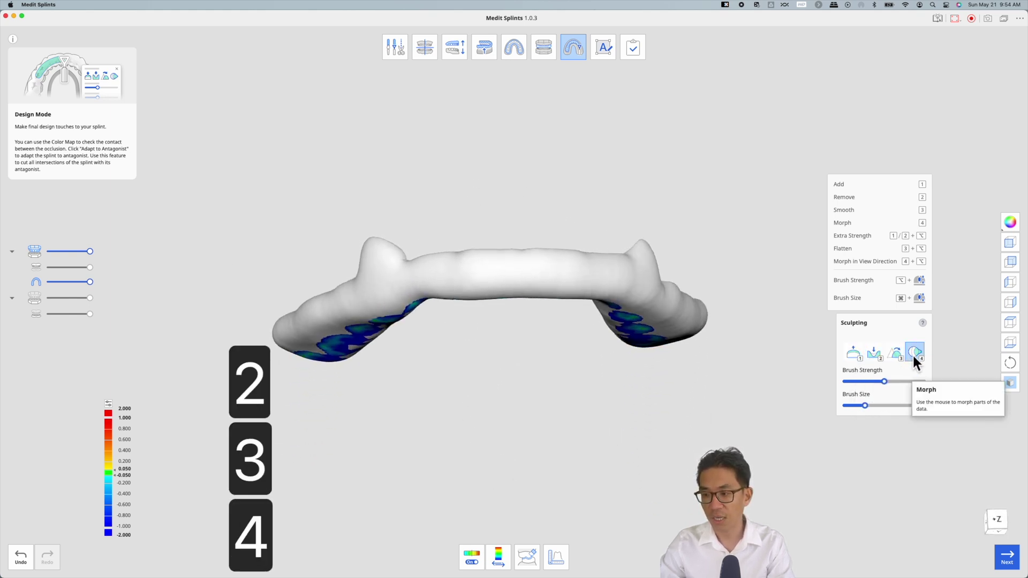
key("1")
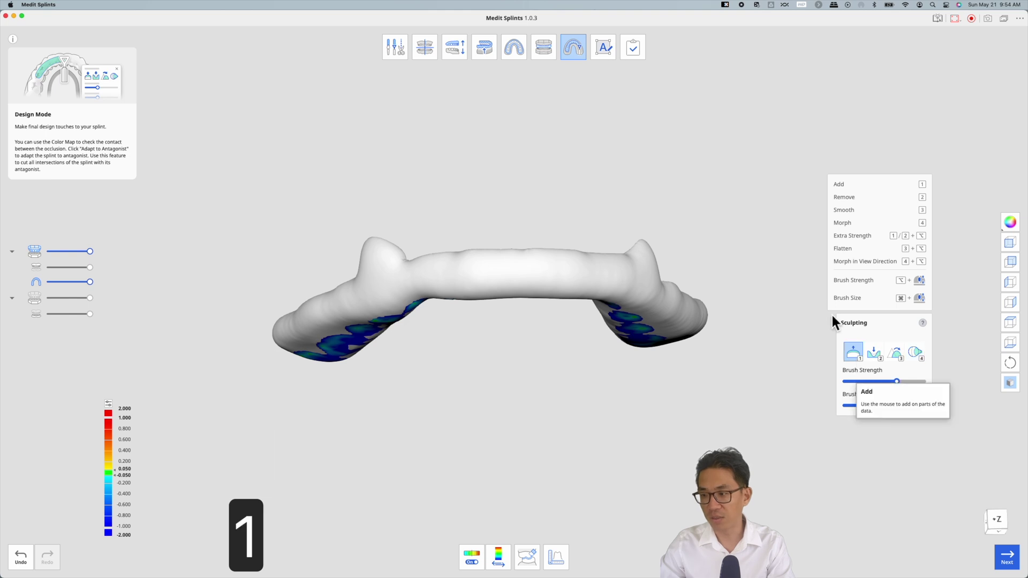
key("2")
key("3")
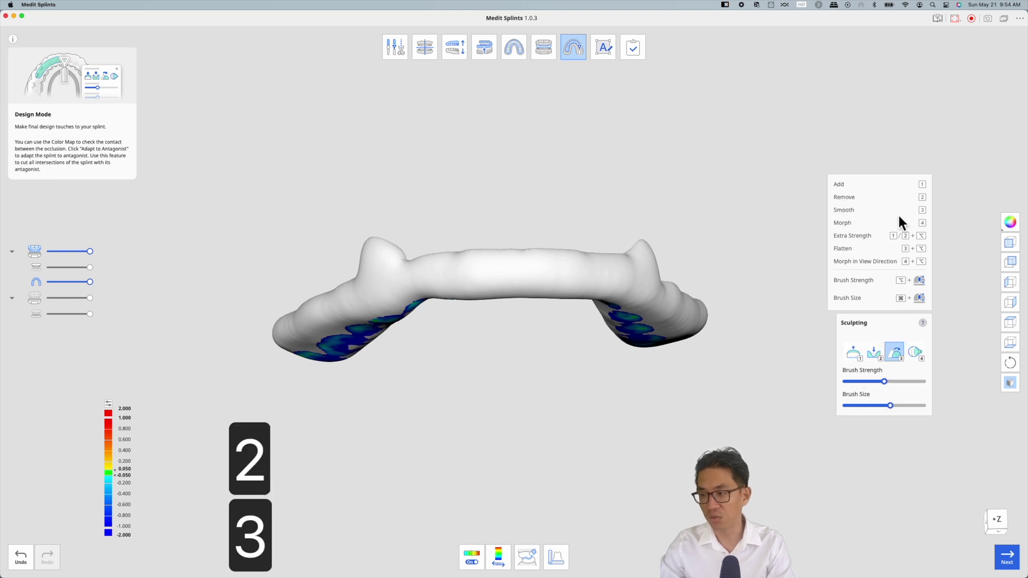
key("4")
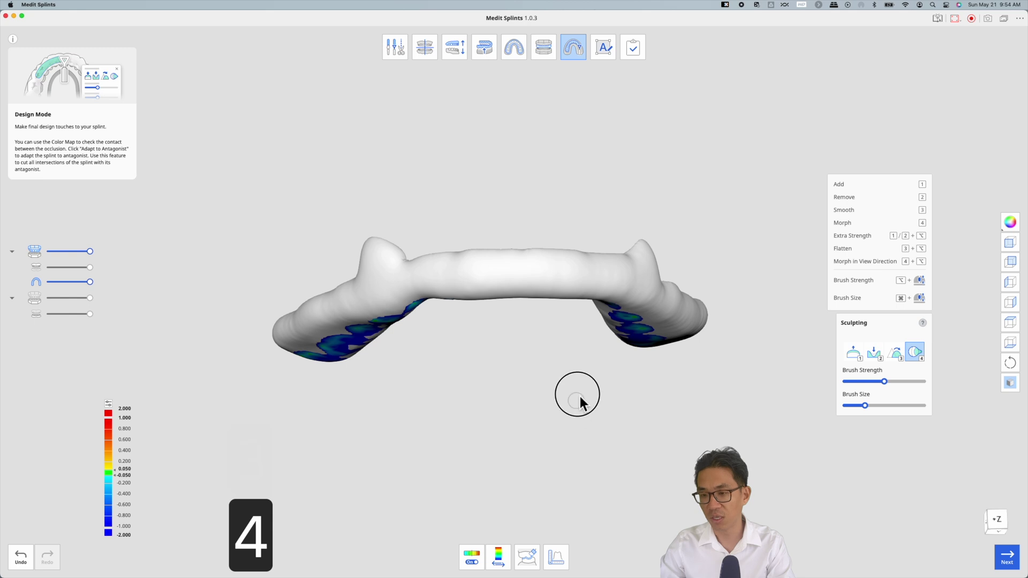
Try a Morph stroke on the biting surface in the splint's left posterior region and undo it.
mouse_move(579, 397)
right_mouse_down()
mouse_move(613, 332)
mouse_move(552, 431)
right_mouse_up()
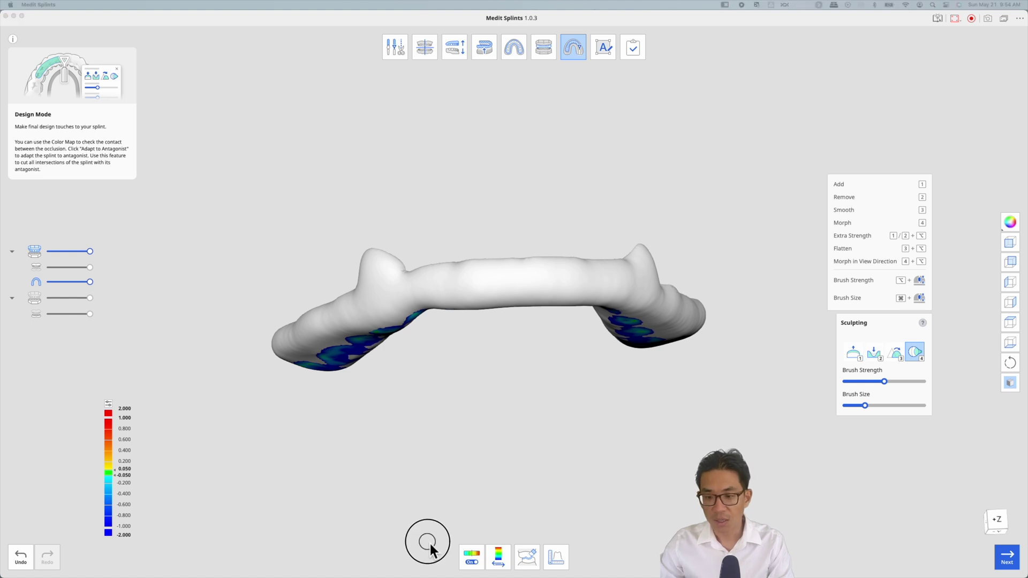
right_click_drag(454, 470, 452, 416)
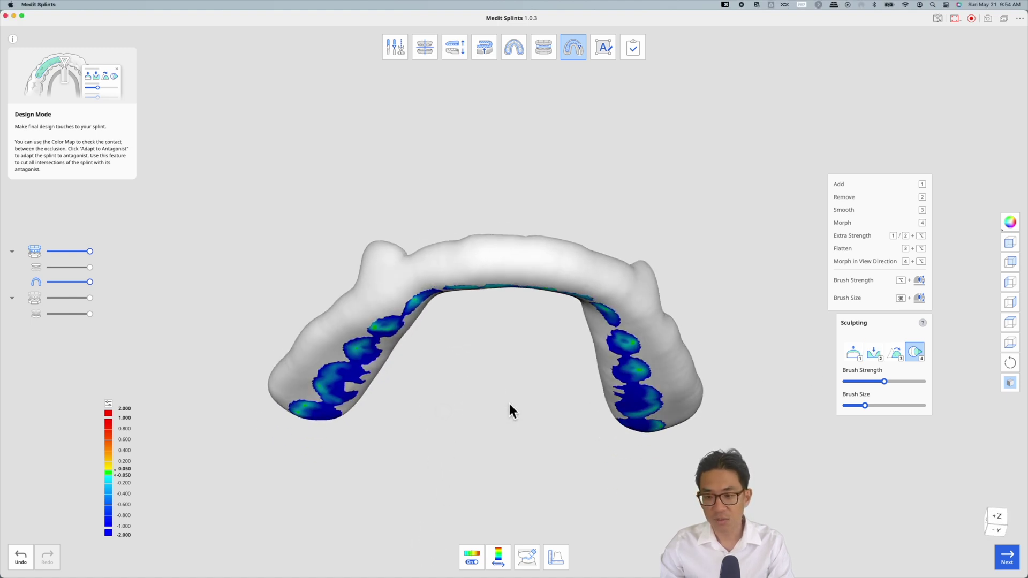
key("super+z")
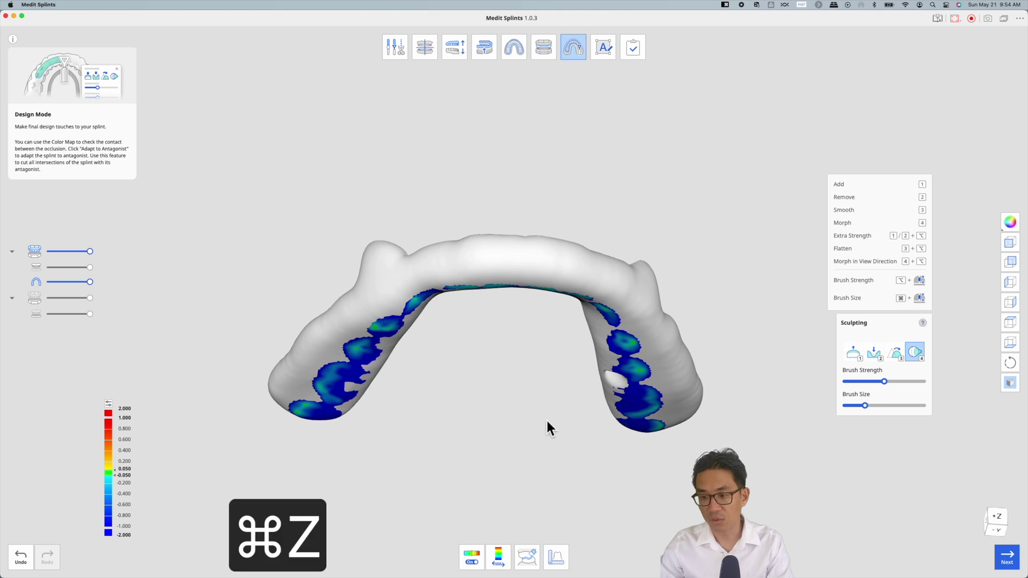
key("super+z")
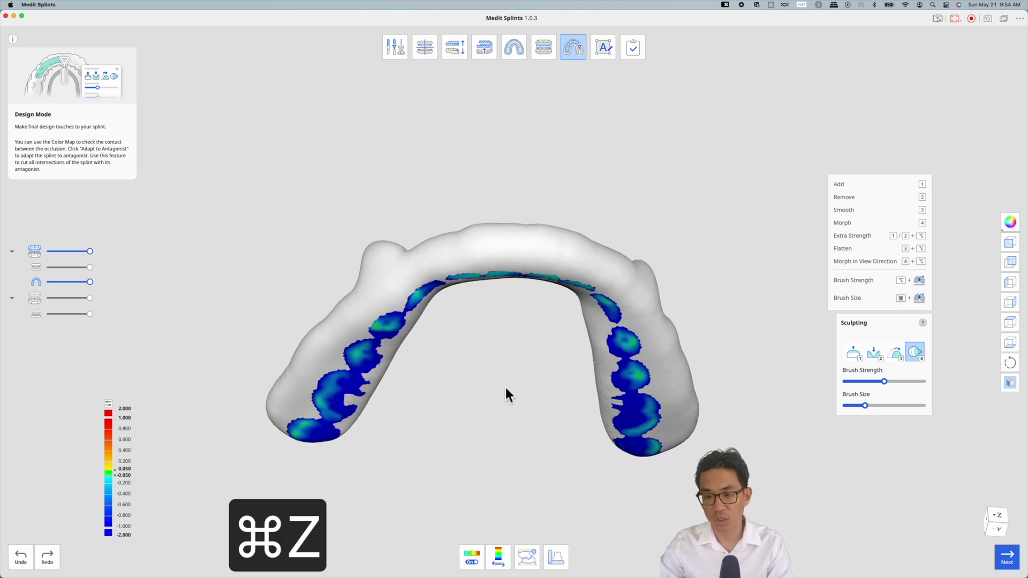
Examine the contact color map along the whole arch from the splint's occlusal side.
right_click_drag(503, 364, 543, 318)
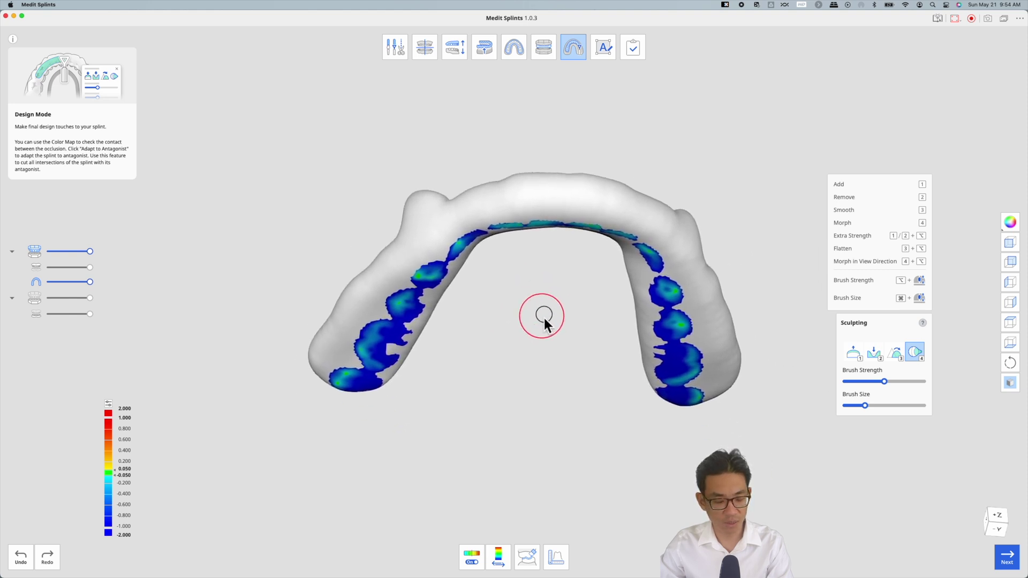
middle_click_drag(544, 318, 544, 339)
right_click_drag(541, 338, 568, 173)
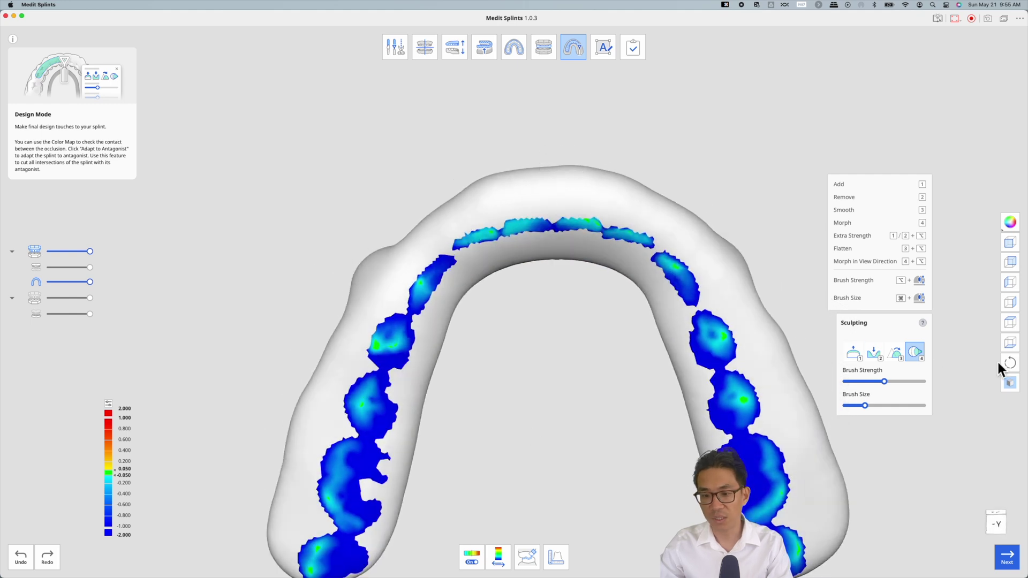
scroll(543, 369, "down", 3)
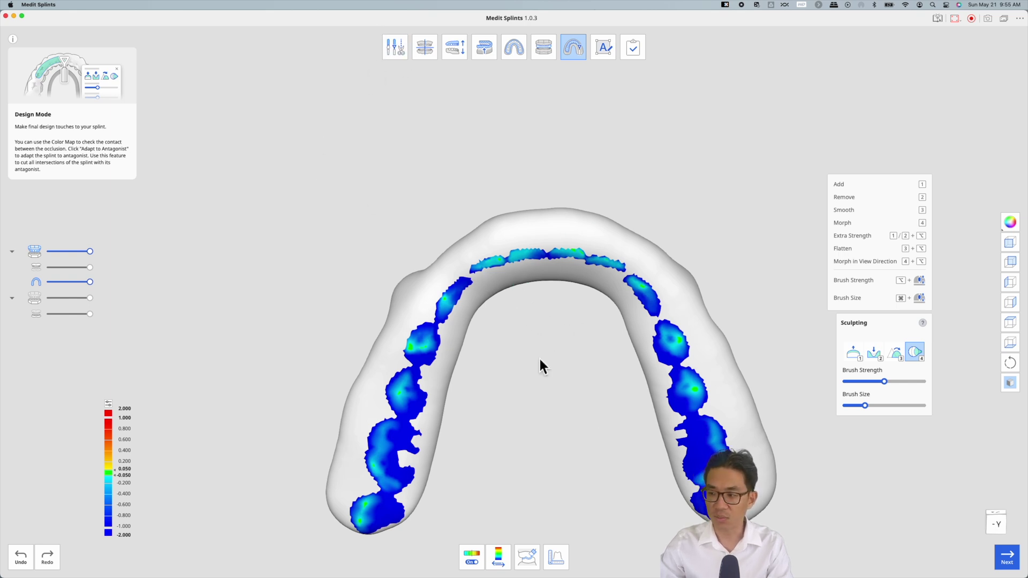
right_click_drag(735, 342, 566, 421)
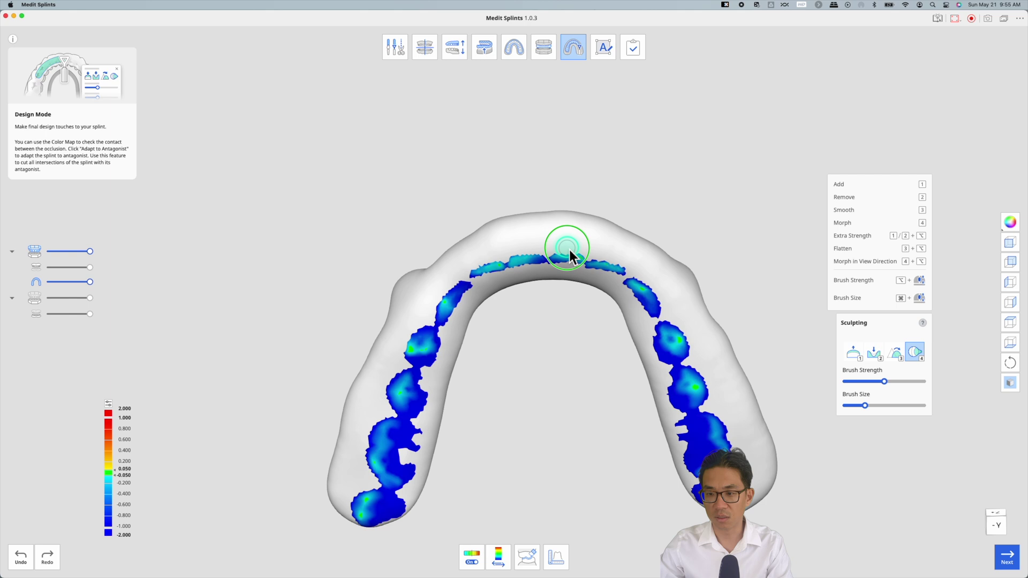
Inspect the splint from the front and display the lower arch against its biting surface.
right_click_drag(570, 250, 487, 438)
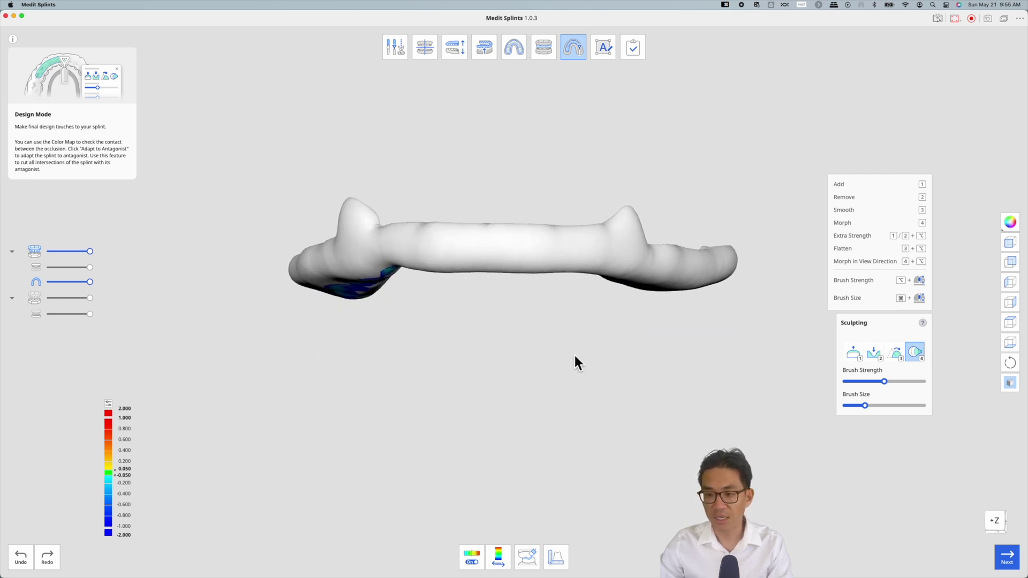
right_click_drag(574, 356, 503, 396)
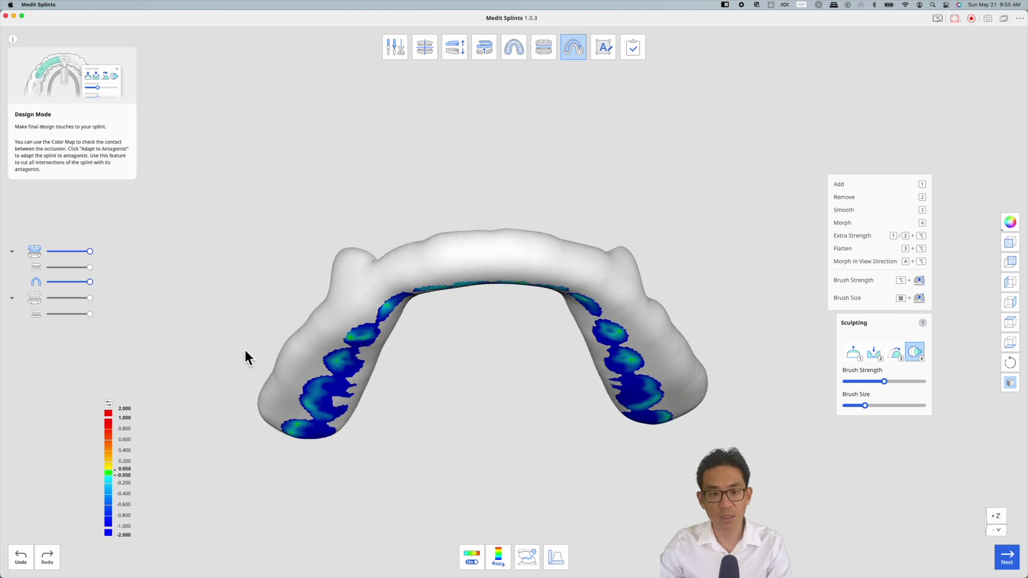
left_click(35, 299)
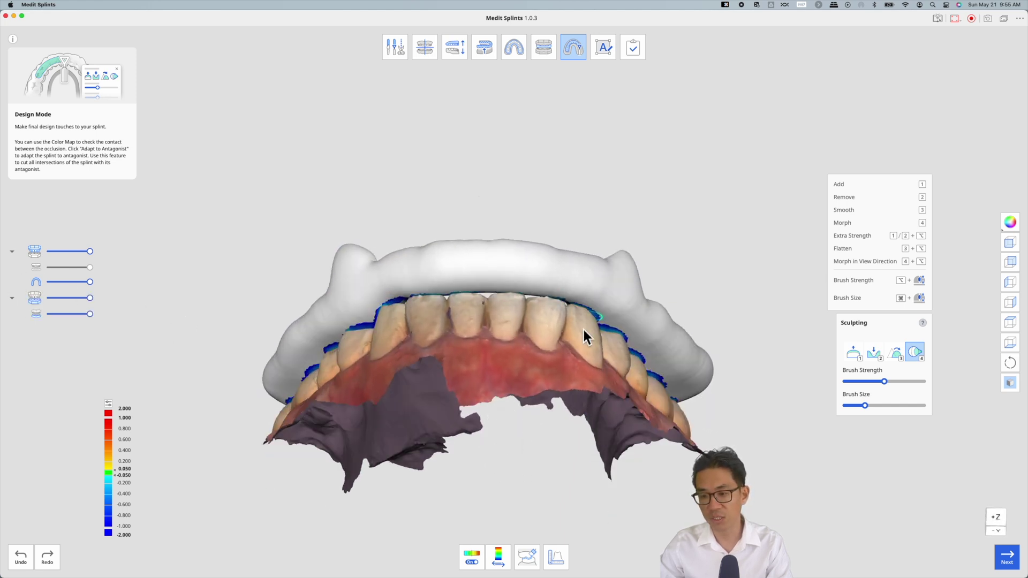
mouse_move(584, 329)
right_mouse_down()
mouse_move(558, 373)
mouse_move(576, 345)
right_mouse_up()
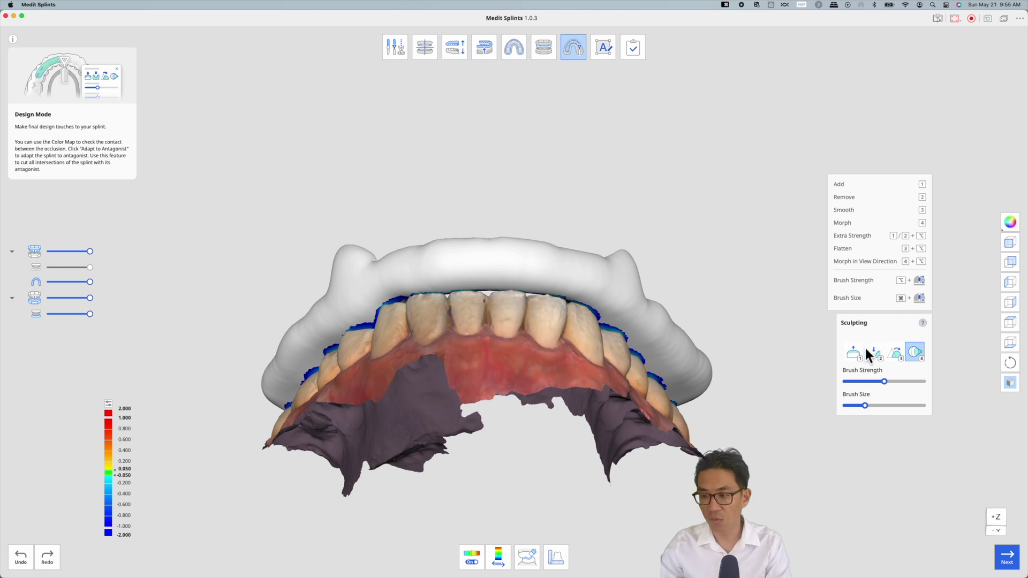
With the Add tool and a larger brush, build up material on the splint at the patient's left canine.
key("1")
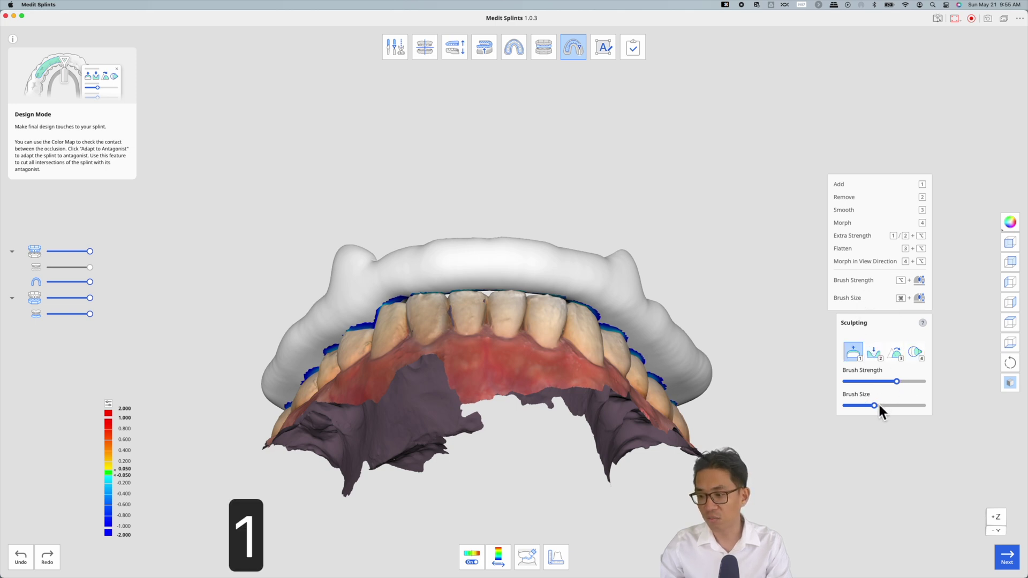
left_click_drag(878, 404, 881, 405)
right_click_drag(476, 399, 475, 372)
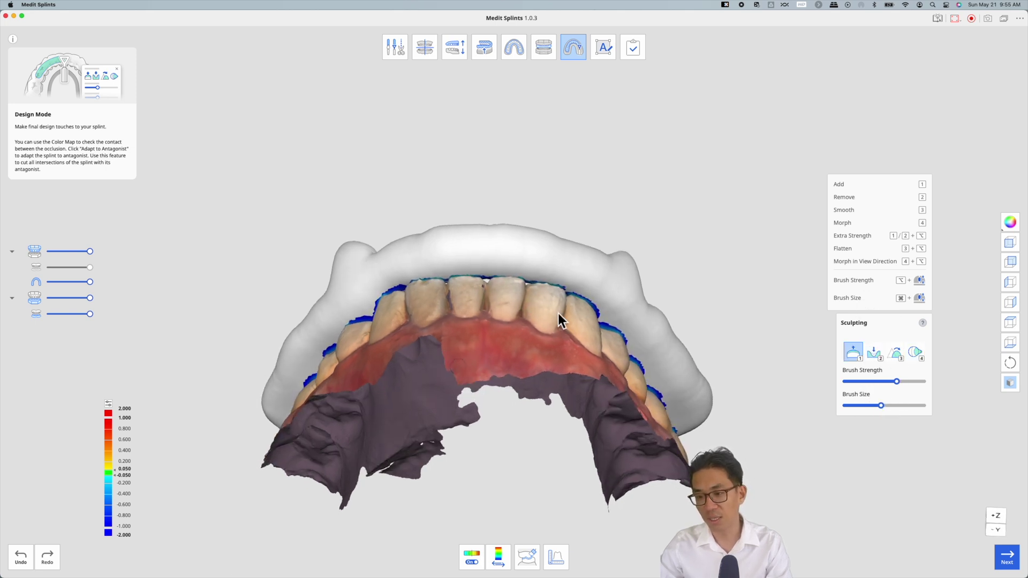
left_click(593, 310)
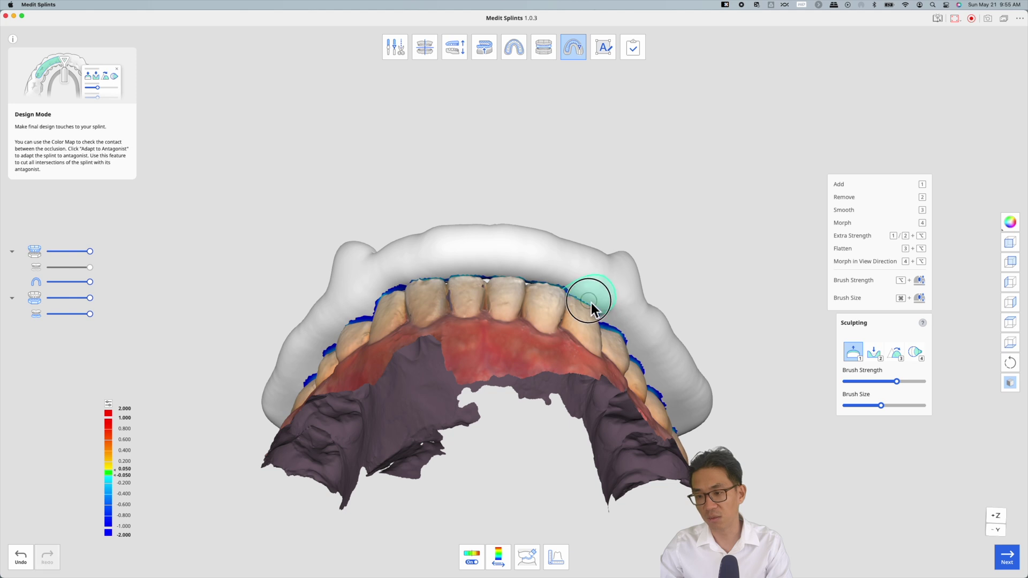
left_click(589, 305)
left_click(588, 306)
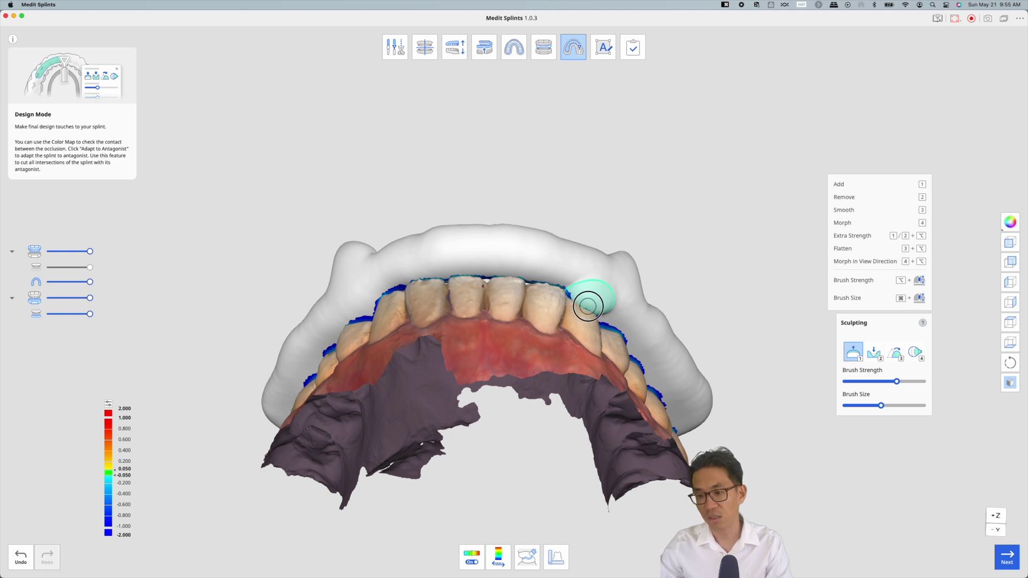
left_click(588, 306)
left_click(588, 308)
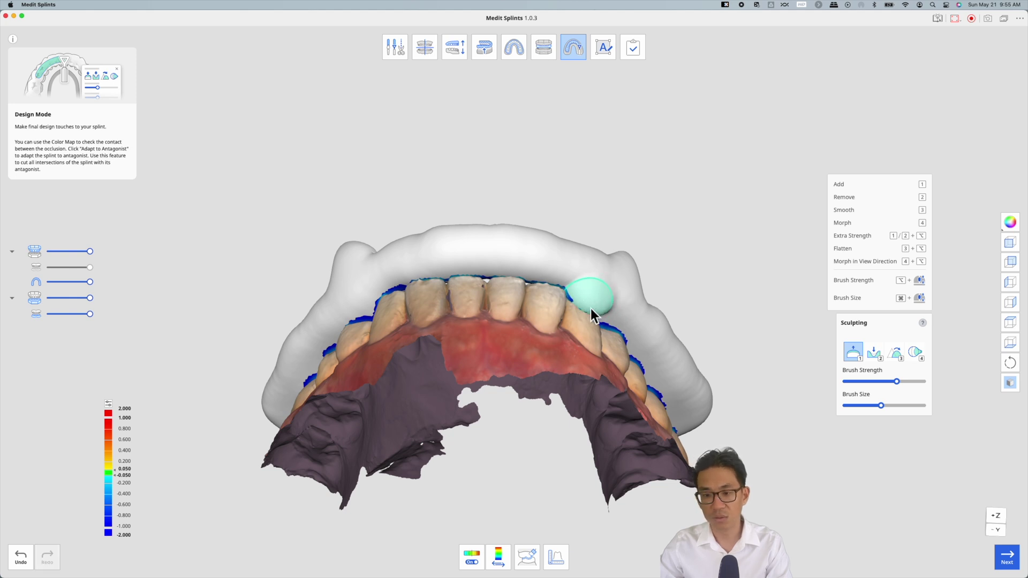
Build up a matching bump of material on the splint at the patient's right canine.
left_click(387, 292)
left_click(387, 292)
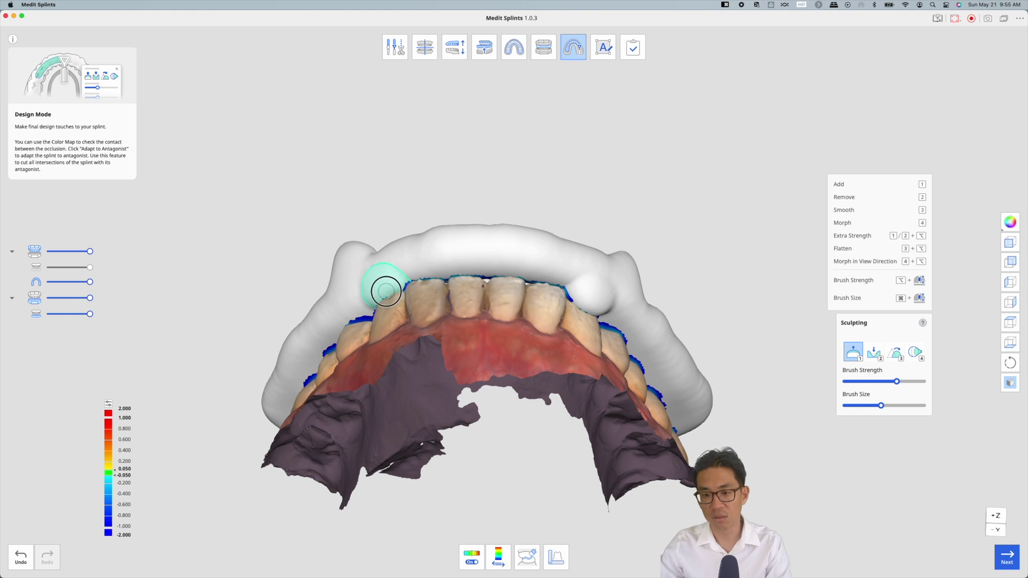
left_click(388, 293)
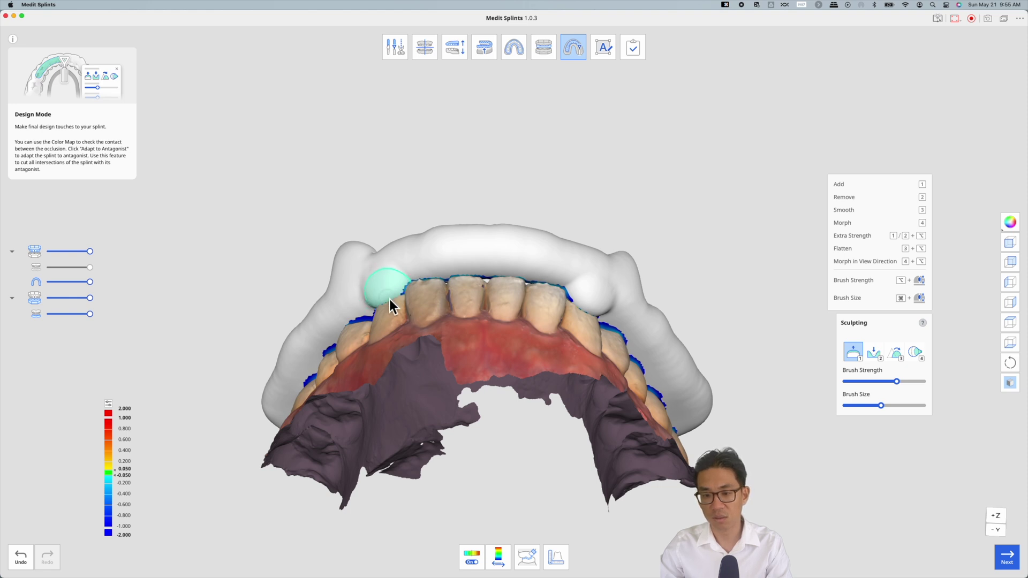
right_click_drag(390, 299, 570, 410)
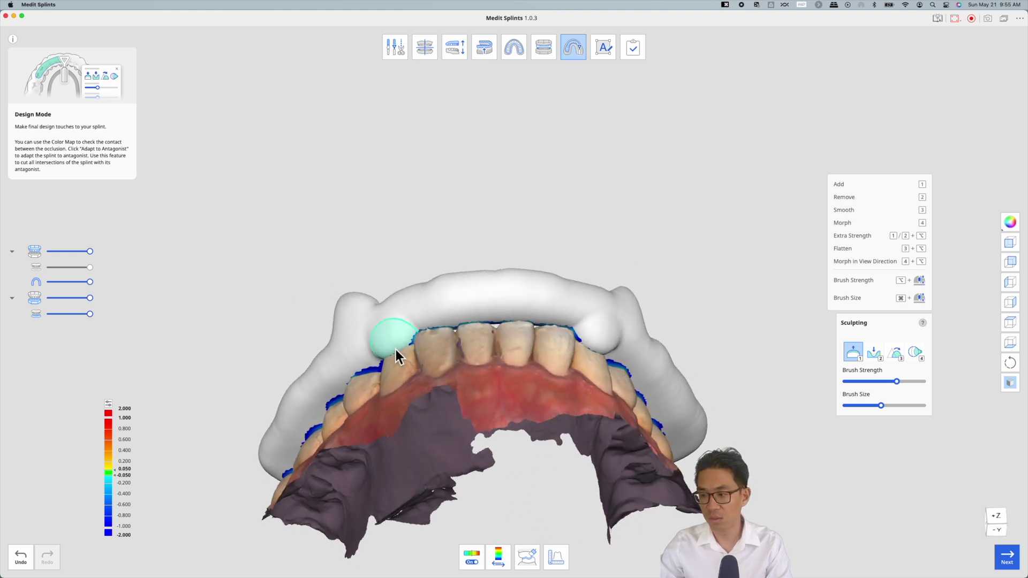
Try different sizes and strengths for the Add brush, leaving both lower than they were for the canine build-ups.
scroll(547, 201, "down", 2)
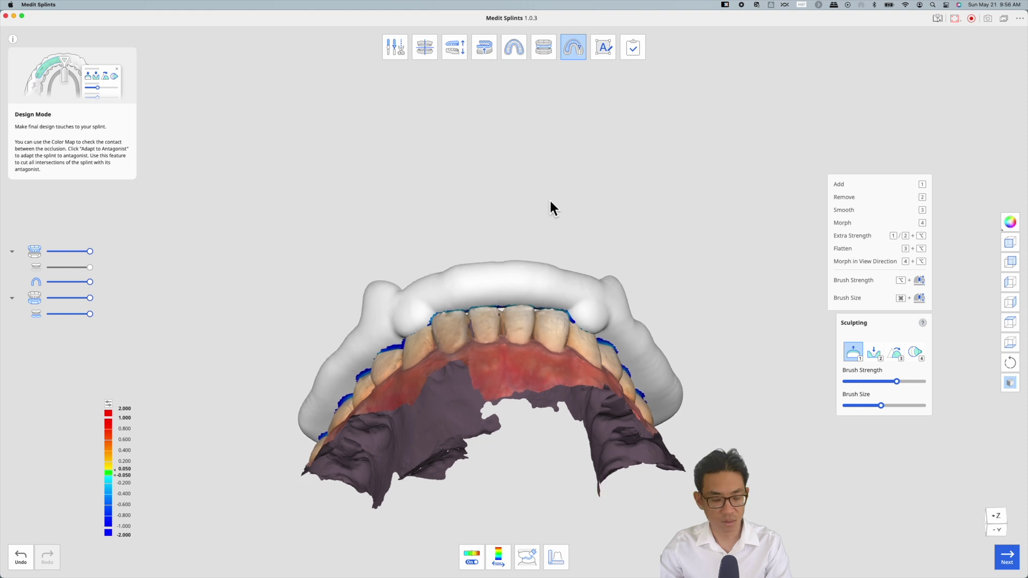
scroll(550, 200, "up", 1)
scroll(561, 202, "down", 3, "super")
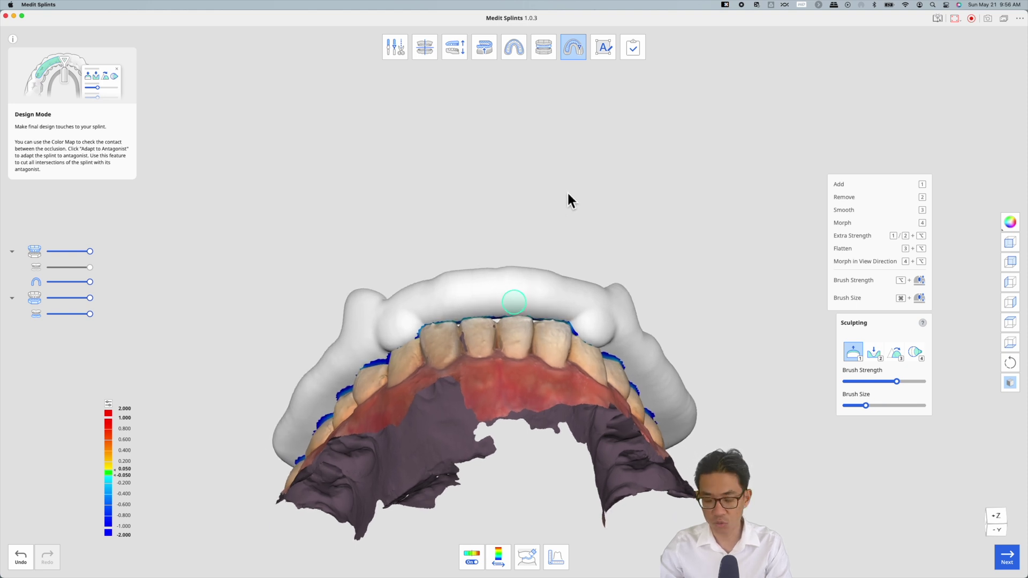
scroll(568, 194, "up", 2, "super")
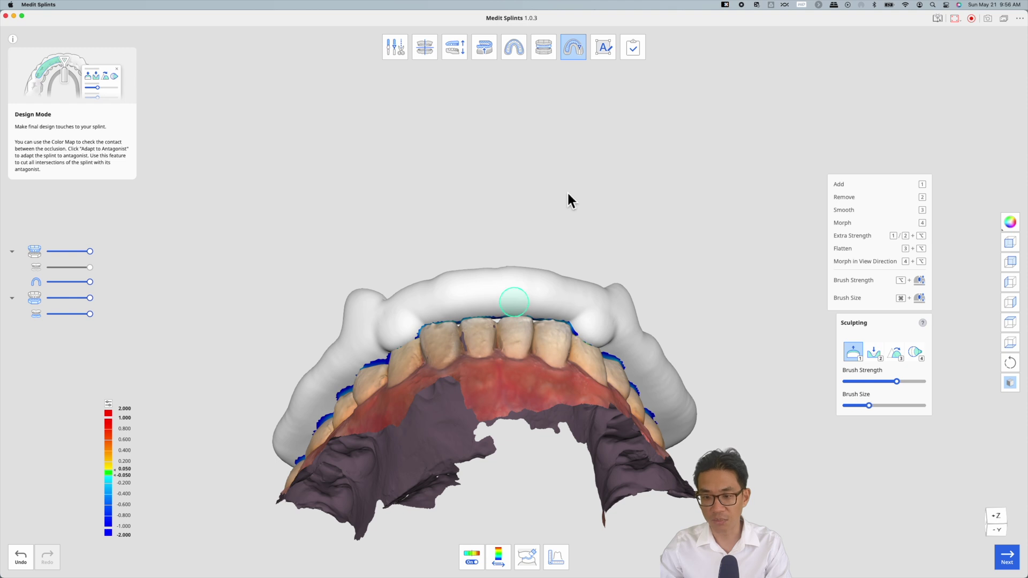
scroll(568, 195, "up", 3, "super")
scroll(568, 194, "down", 3, "super")
scroll(568, 194, "up", 2, "super")
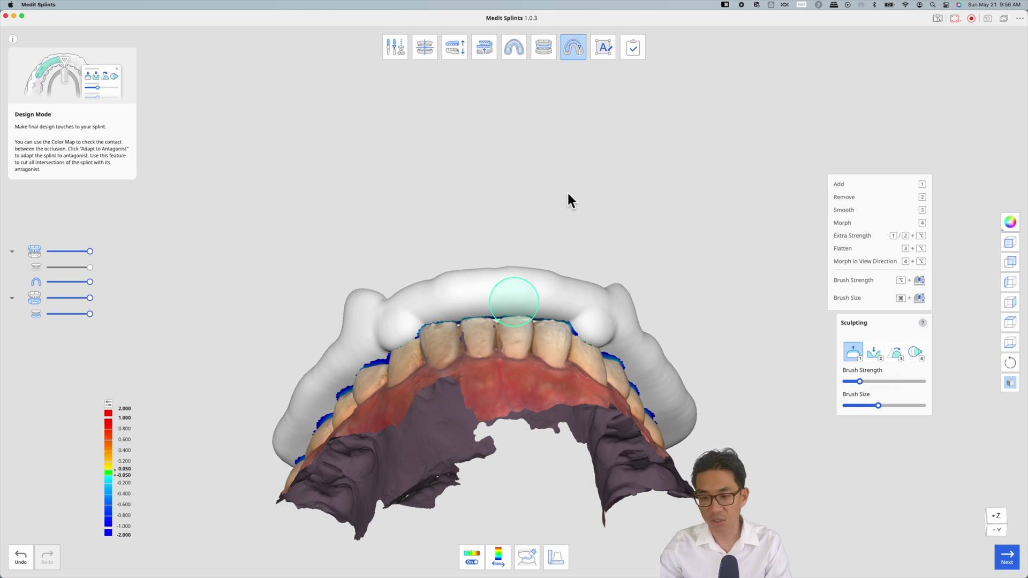
scroll(567, 193, "down", 2, "alt")
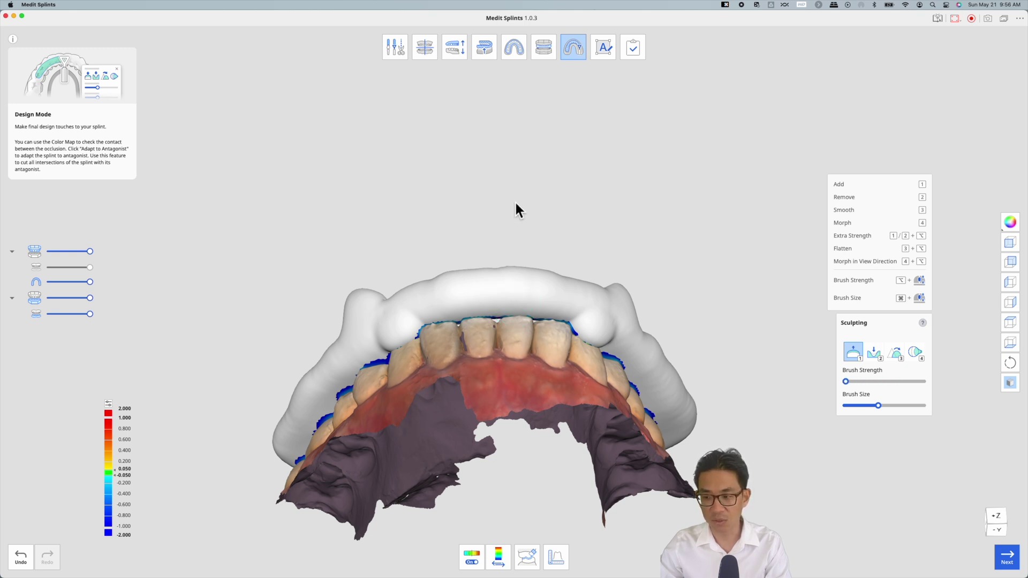
scroll(515, 200, "down", 3)
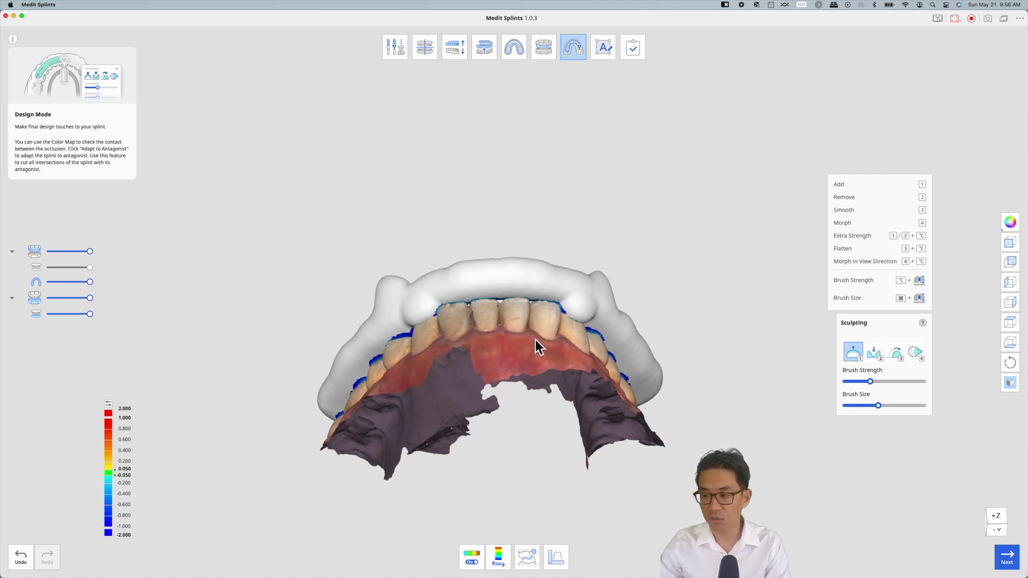
scroll(535, 340, "up", 1, "alt")
scroll(537, 340, "down", 2, "super")
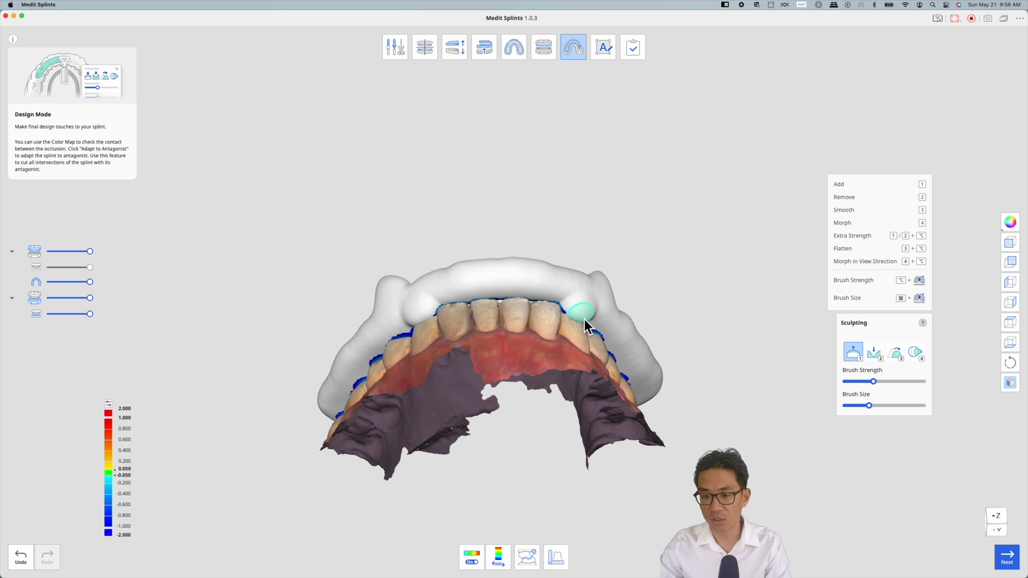
left_click(422, 322)
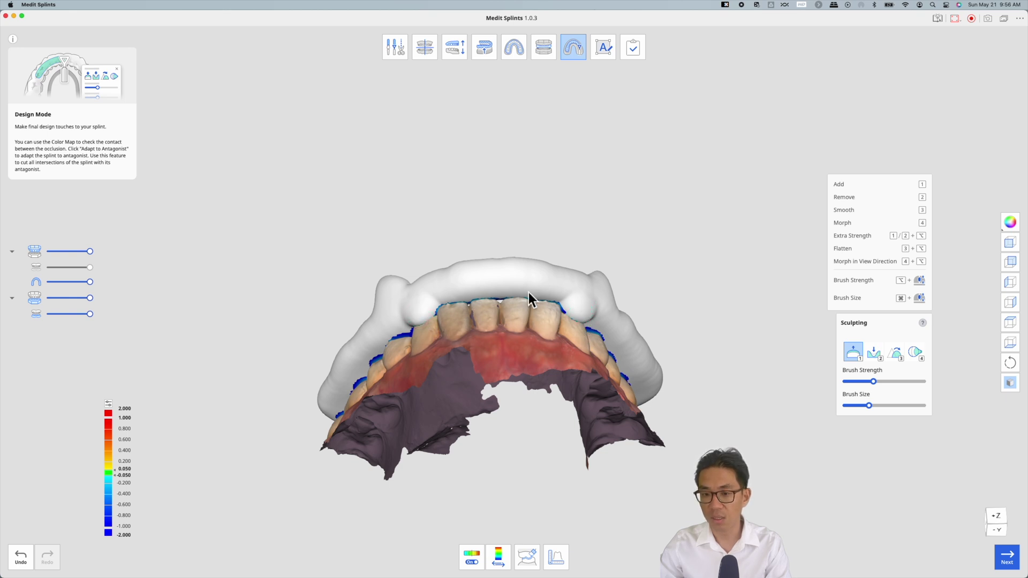
Hide the lower arch and inspect the contact color map on the new canine bumps from the occlusal side.
left_click(32, 314)
right_click_drag(477, 410, 445, 220)
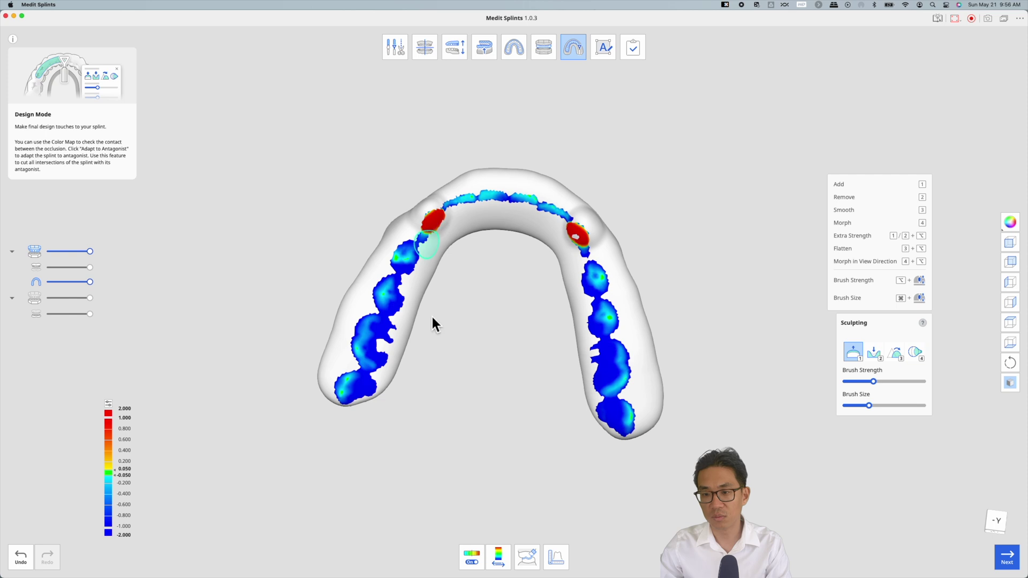
right_click_drag(432, 317, 475, 426)
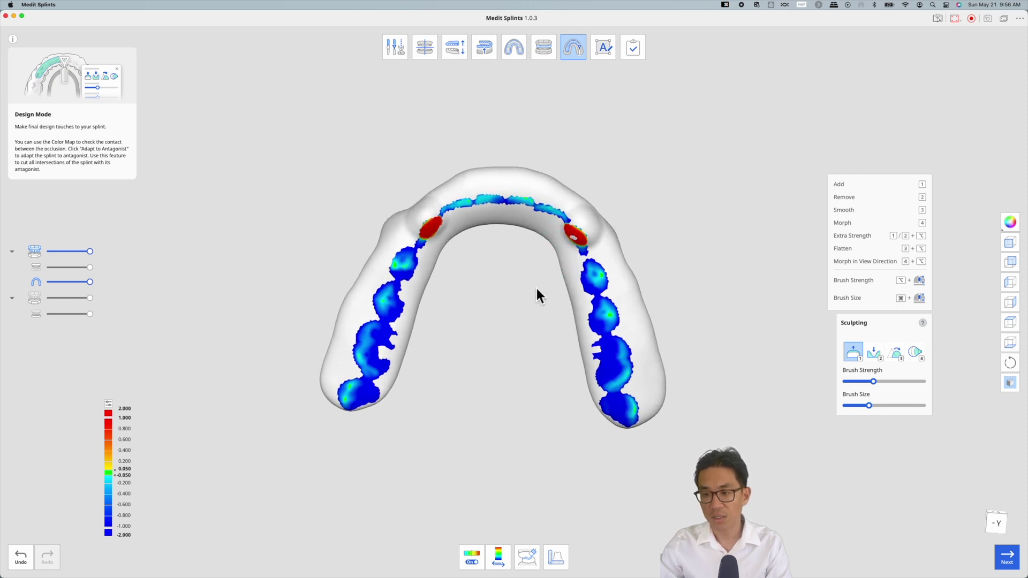
right_click_drag(512, 289, 511, 291)
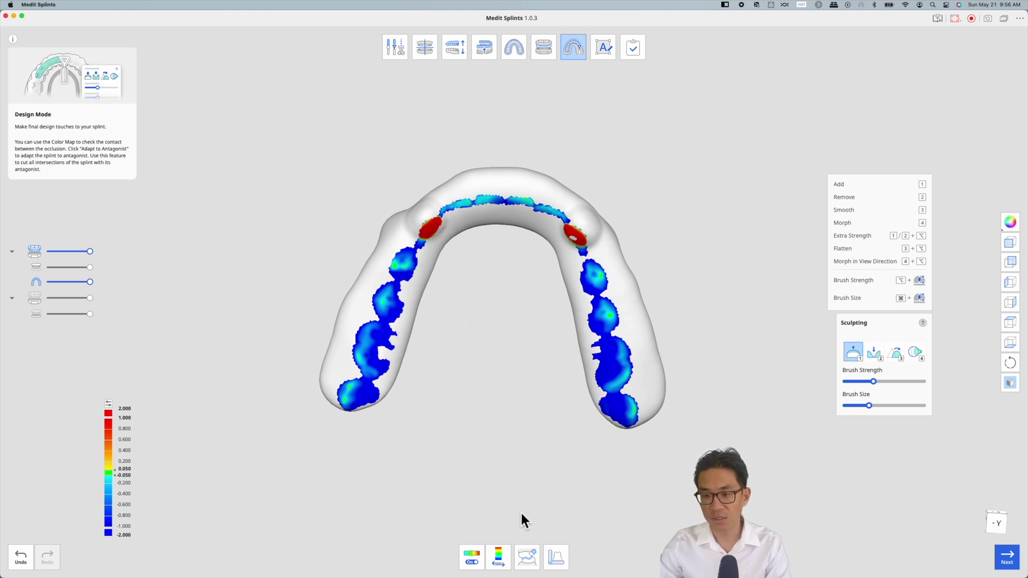
Adapt the splint to the antagonist with a distance of 0.00 mm and inspect the trimmed canine bumps.
left_click(527, 554)
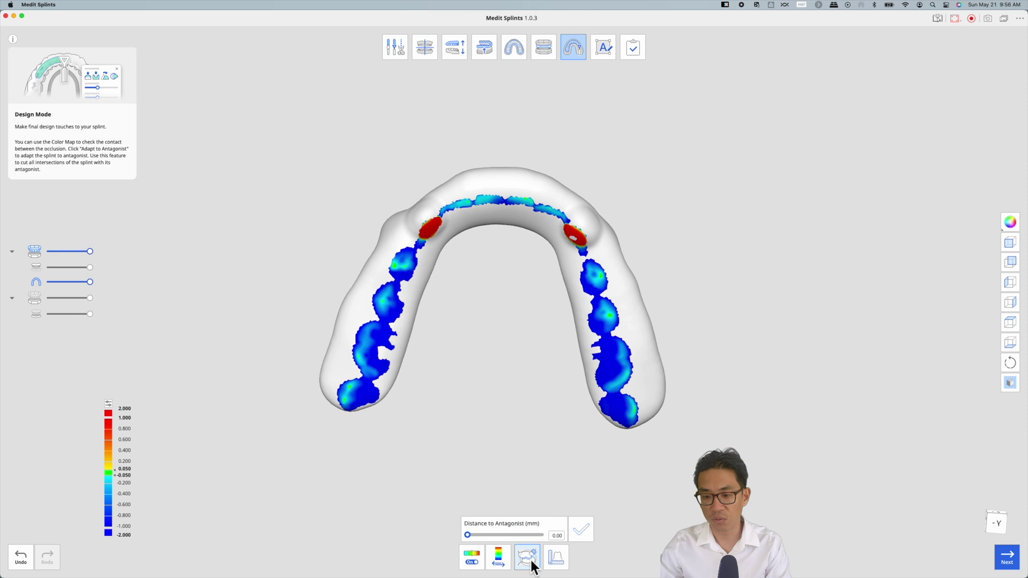
left_click(527, 558)
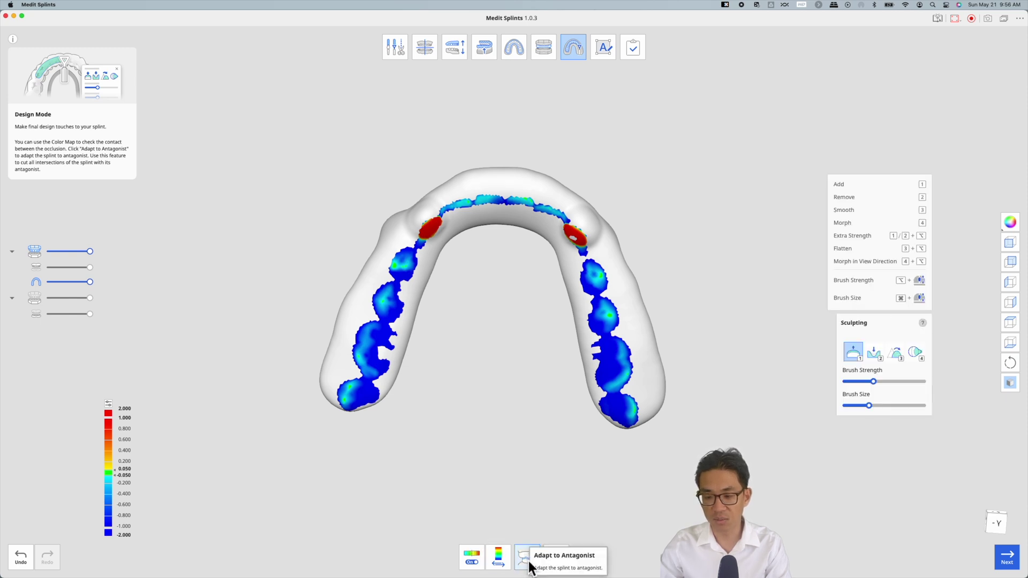
left_click(529, 563)
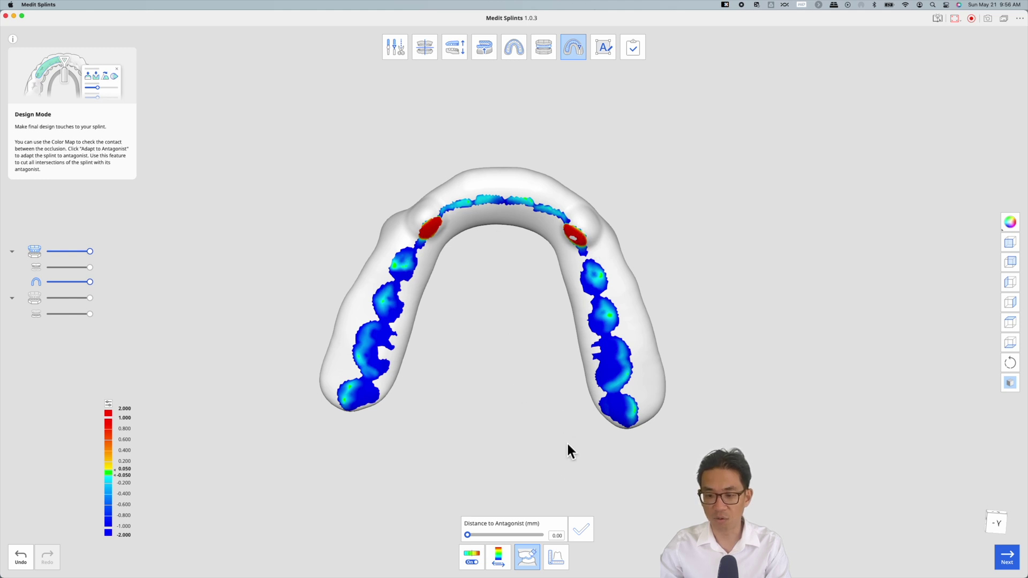
left_click(583, 531)
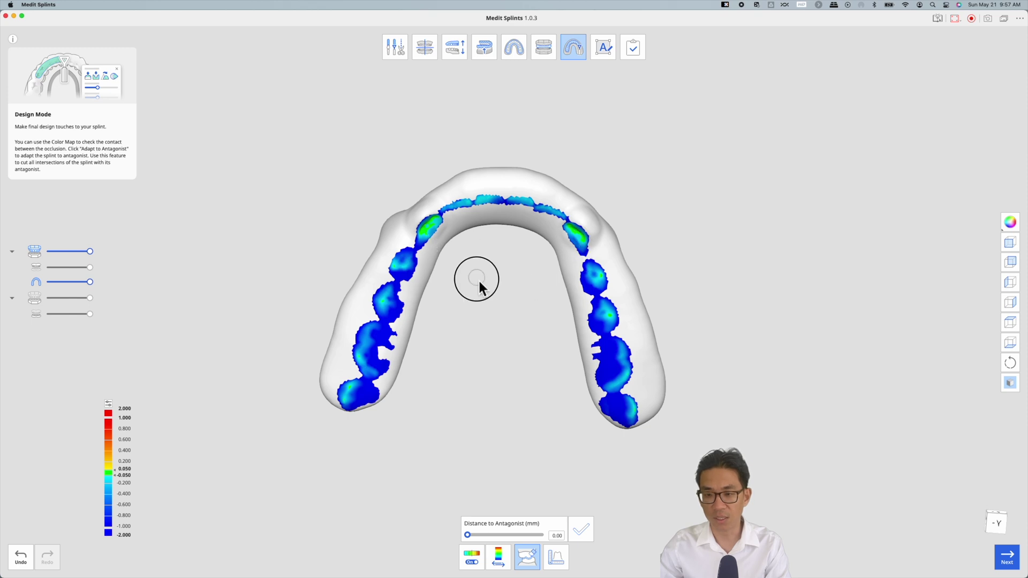
right_click_drag(479, 281, 485, 423)
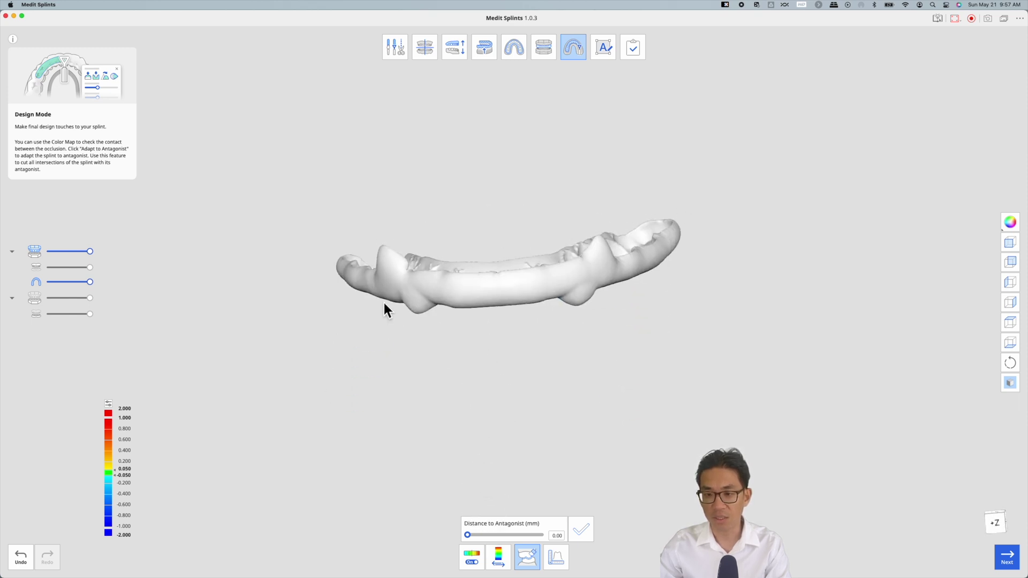
right_click_drag(385, 309, 509, 141)
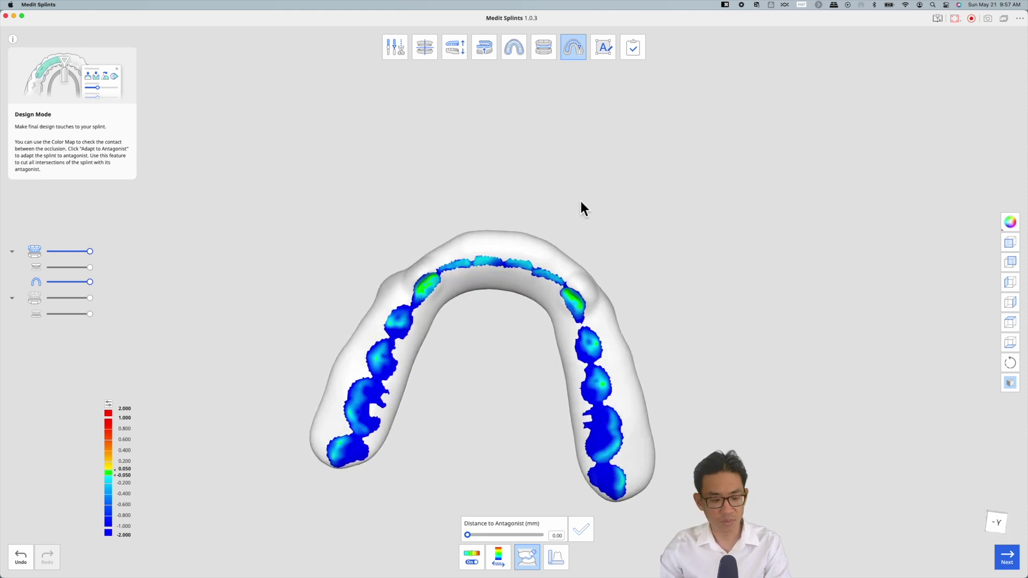
Return to sculpting and use the Remove tool on the anterior contacts between the canines and in the premolar areas, enlarging the brush.
left_click(547, 561)
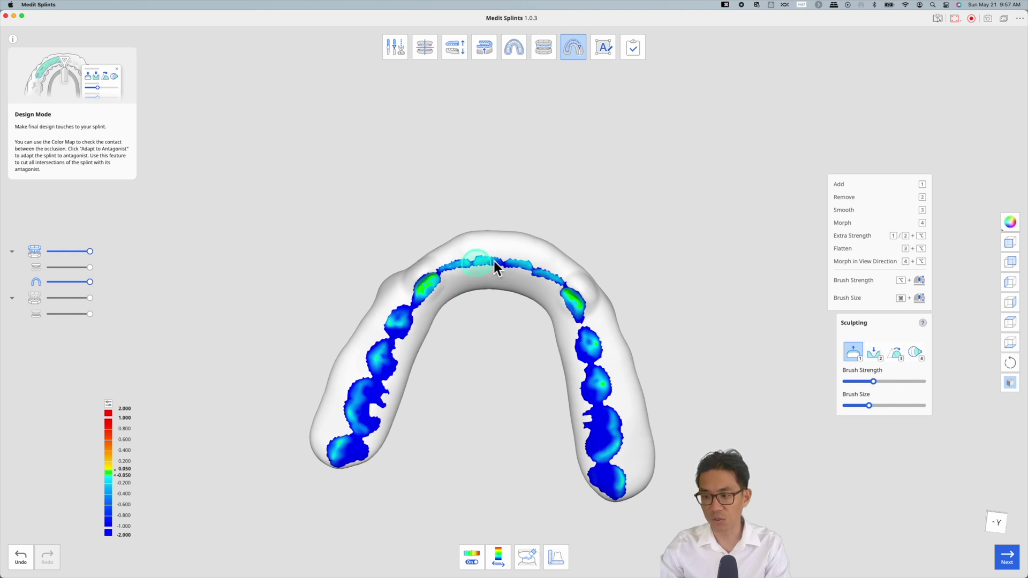
key("3")
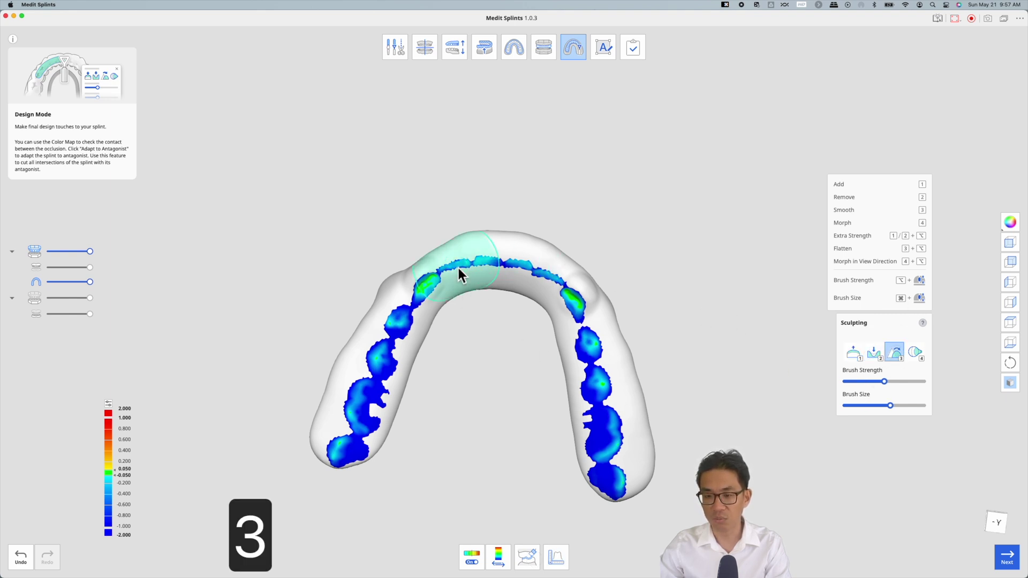
key("2")
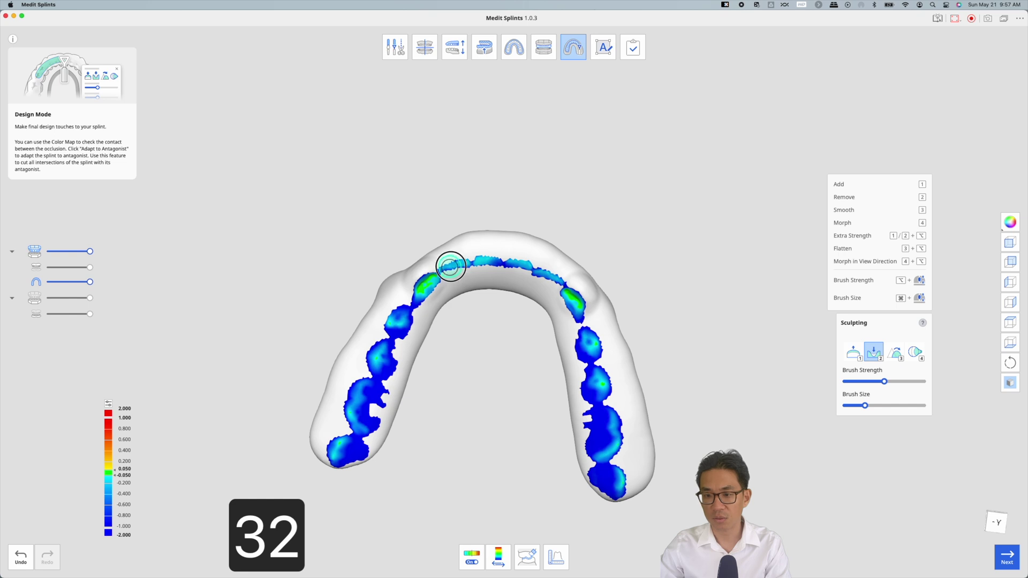
mouse_move(454, 272)
left_mouse_down()
mouse_move(550, 283)
mouse_move(489, 264)
mouse_move(450, 272)
mouse_move(539, 276)
mouse_move(458, 268)
mouse_move(484, 264)
mouse_move(559, 282)
left_mouse_up()
mouse_move(592, 343)
left_mouse_down()
mouse_move(601, 418)
mouse_move(624, 440)
mouse_move(616, 472)
mouse_move(592, 343)
left_mouse_up()
left_click(889, 405)
mouse_move(386, 325)
left_mouse_down()
mouse_move(345, 455)
mouse_move(390, 321)
left_mouse_up()
Check the sculpted splint from several angles, including the front, and proceed to the labeling stage.
middle_click_drag(472, 359, 468, 386)
right_click_drag(468, 387, 506, 278)
mouse_move(475, 350)
right_mouse_down()
mouse_move(493, 275)
mouse_move(569, 268)
right_mouse_up()
right_click_drag(445, 260, 495, 509)
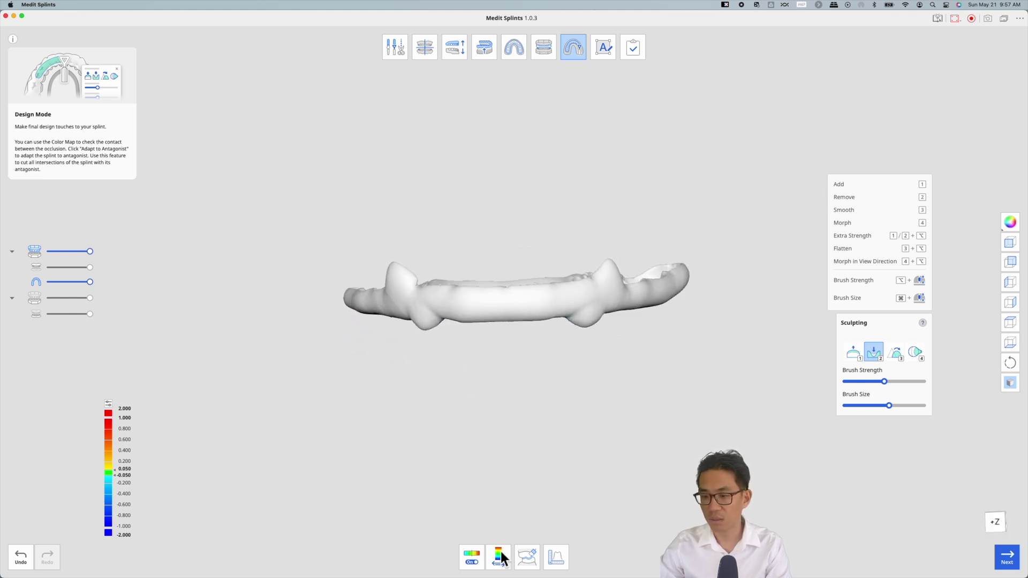
left_click(1006, 560)
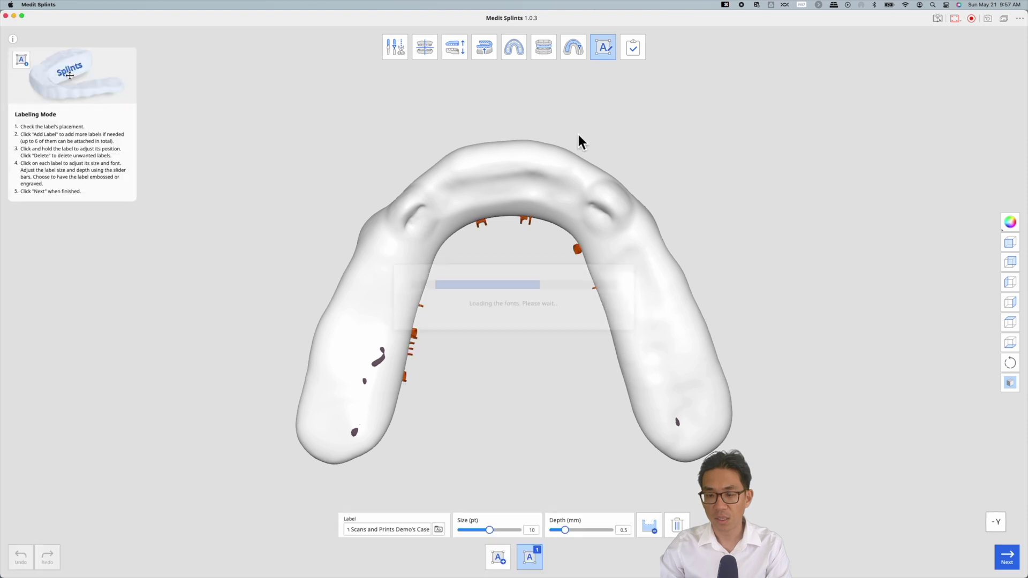
Replace the default label text on the splint's inner side with "pk".
right_click_drag(489, 390, 489, 354)
left_click_drag(506, 348, 509, 336)
right_click_drag(509, 337, 477, 451)
left_click_drag(506, 300, 527, 292)
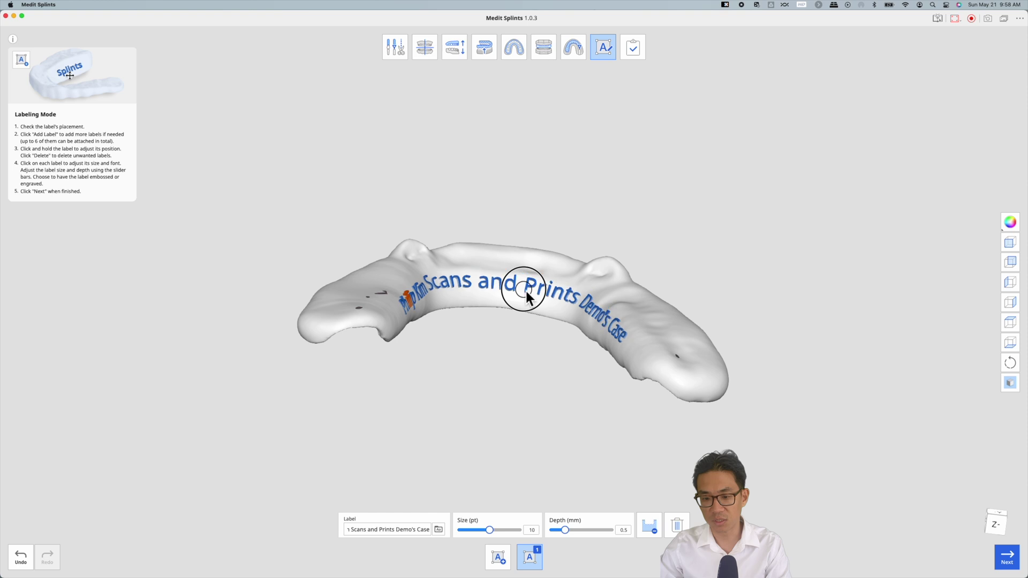
triple_click(398, 538)
type("pk")
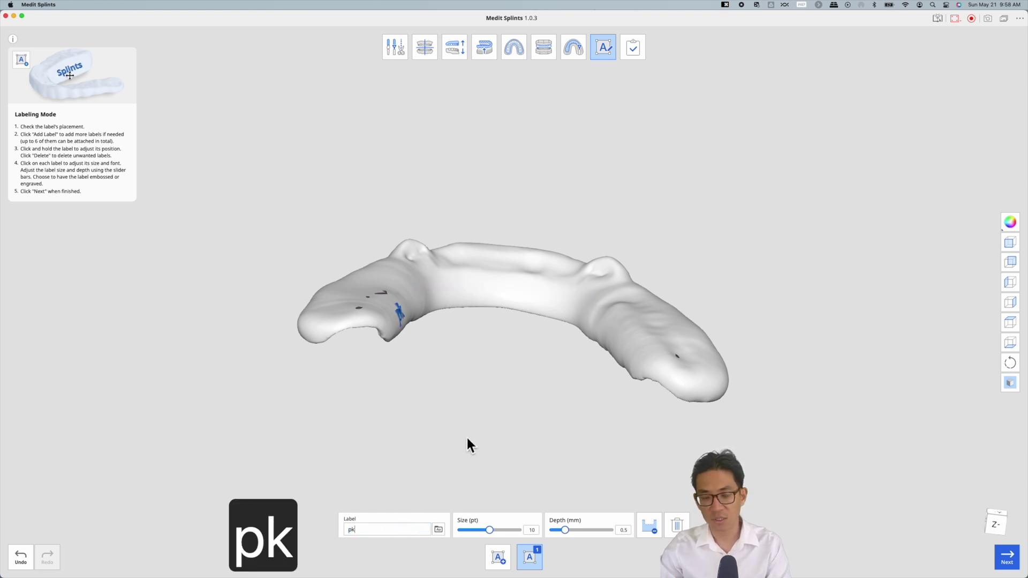
Move the "pk" label from the inner side to the outer cheek side of the same posterior segment.
right_click_drag(401, 393, 271, 445)
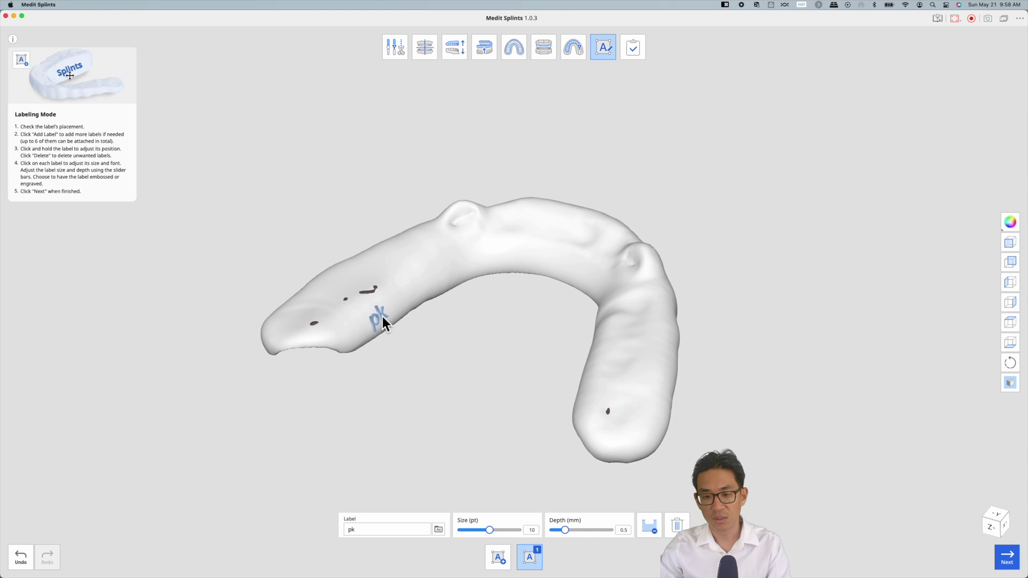
middle_click_drag(402, 356, 510, 388)
right_click_drag(484, 362, 341, 456)
left_click_drag(457, 359, 427, 326)
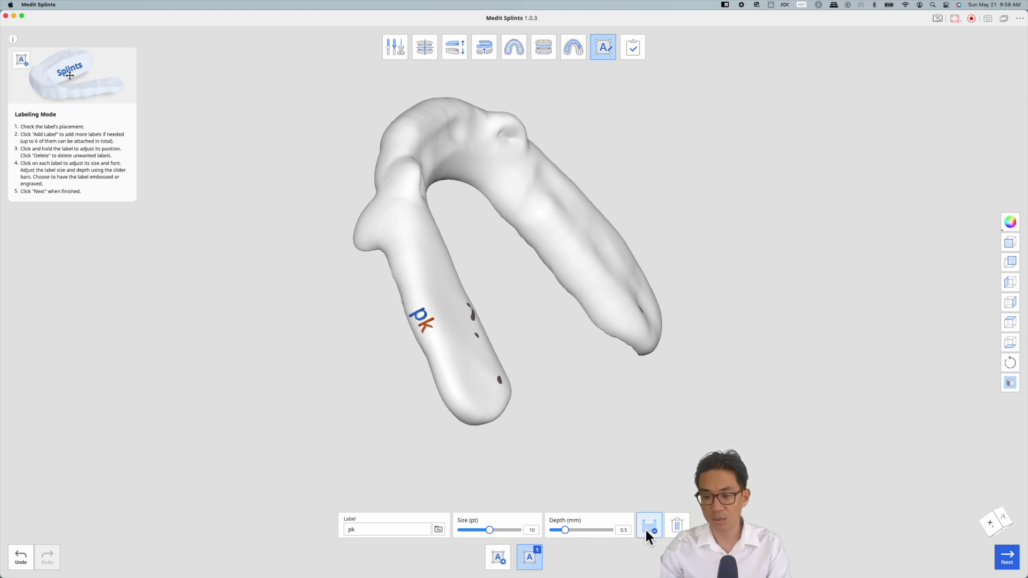
right_click_drag(365, 458, 490, 460)
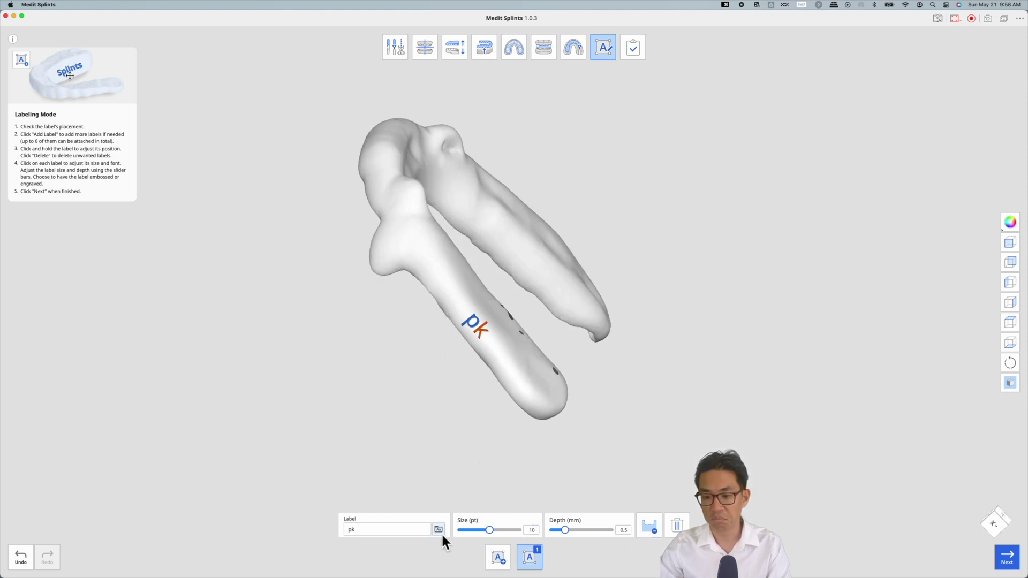
Reposition the "pk" label on the outer side near the canine bump and save the finished splint project under its proposed file name.
right_click_drag(661, 367, 465, 374)
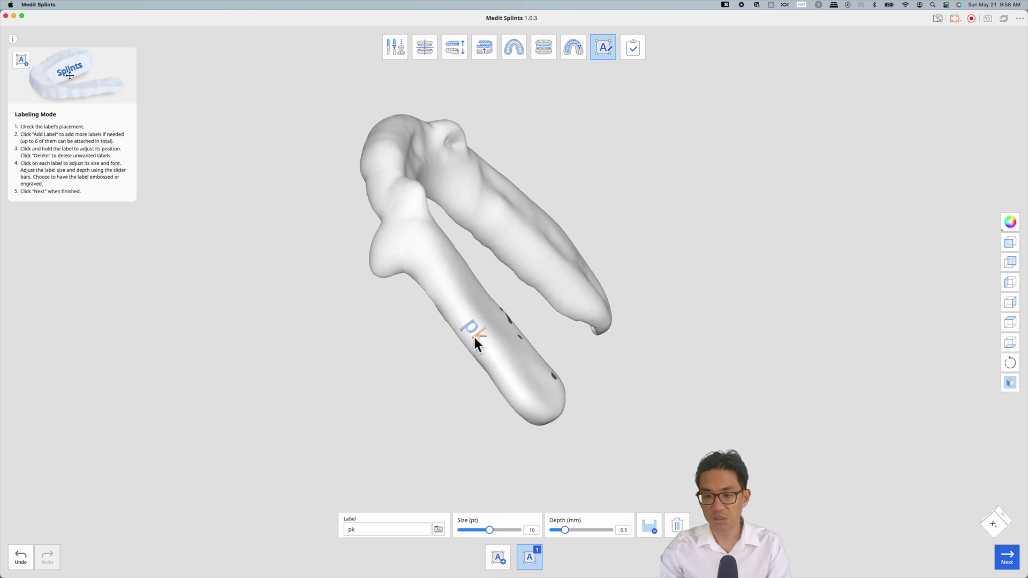
left_click_drag(468, 324, 414, 257)
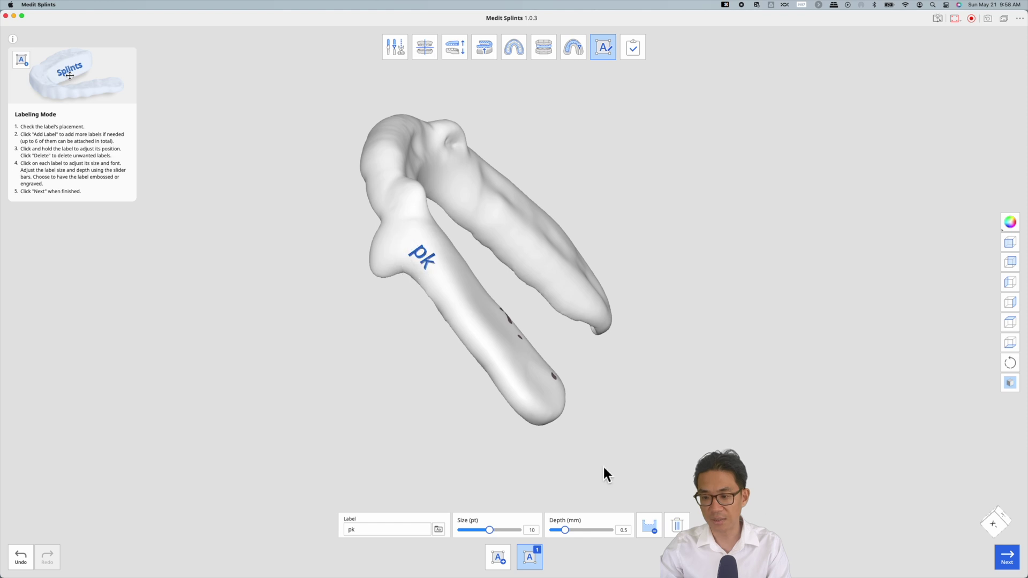
right_click_drag(621, 493, 652, 512)
left_click(1008, 557)
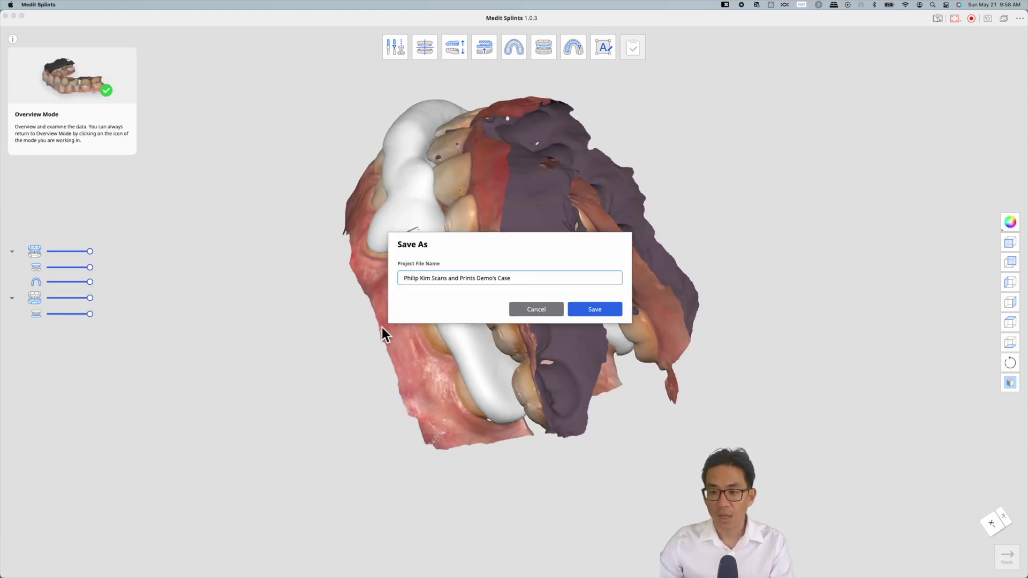
left_click(594, 311)
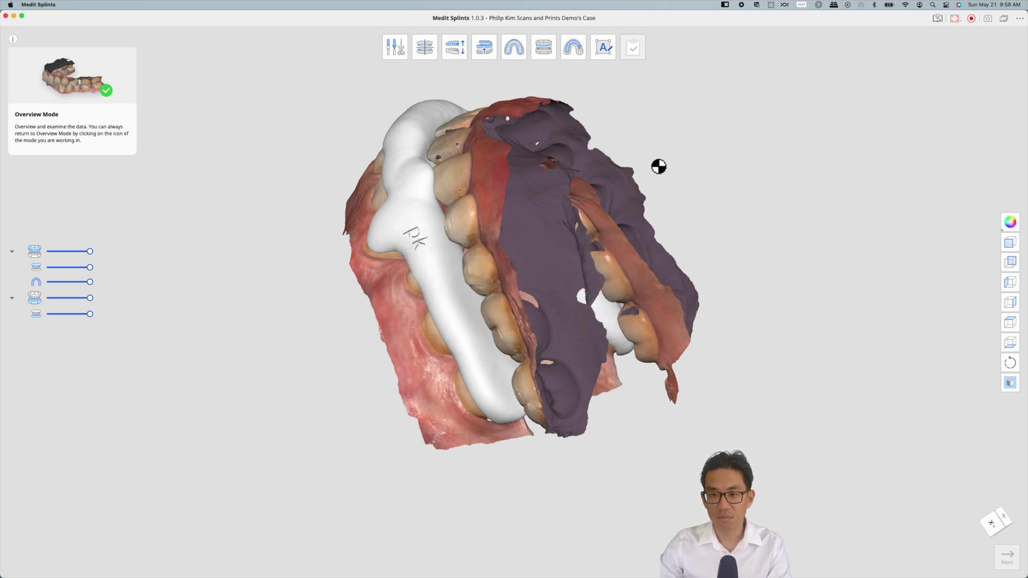
Switch to the desktop, launch RayWare, and arrange its window beside the Vubase folder window.
key("super+h")
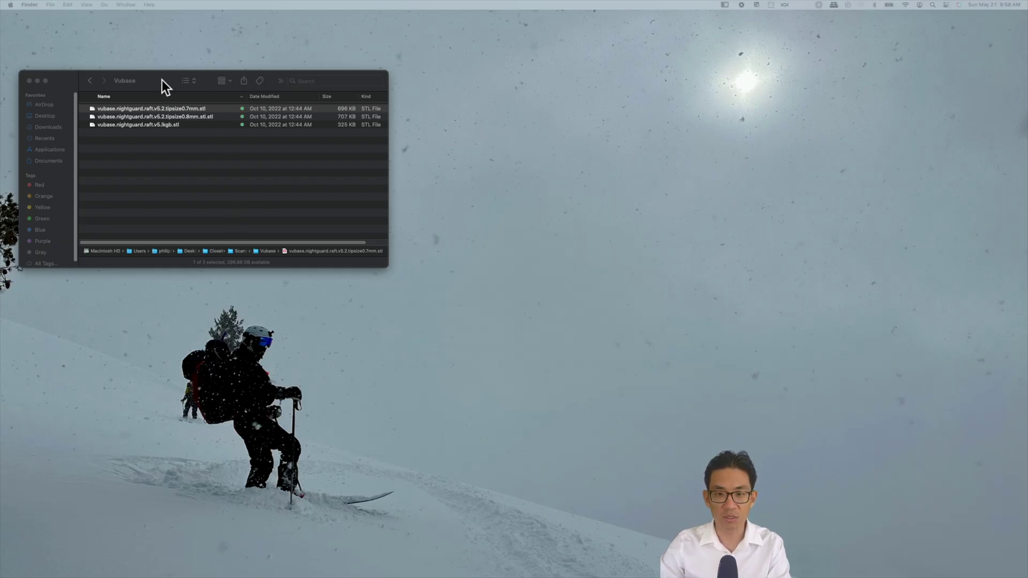
left_click_drag(161, 80, 311, 120)
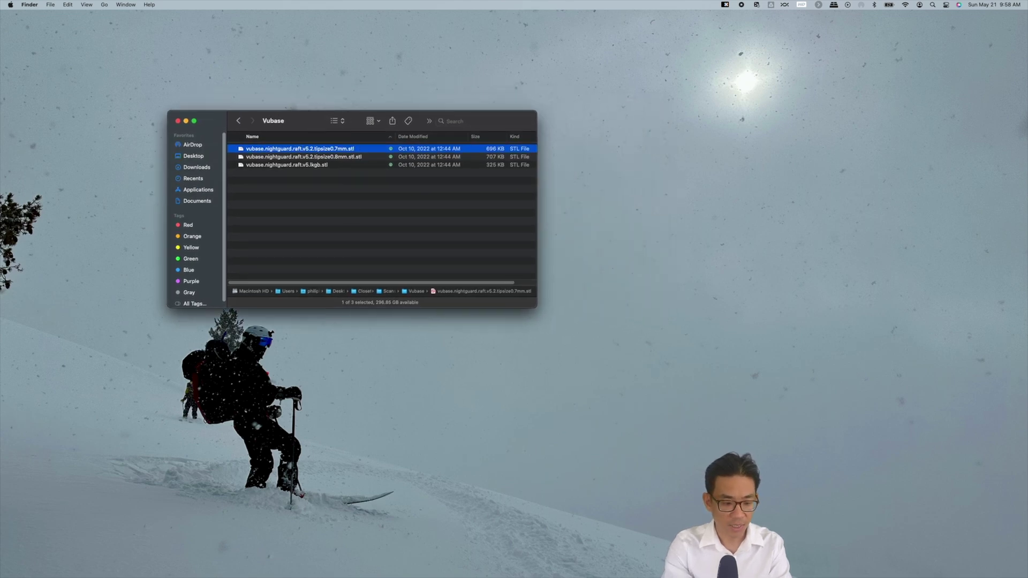
left_click(910, 556)
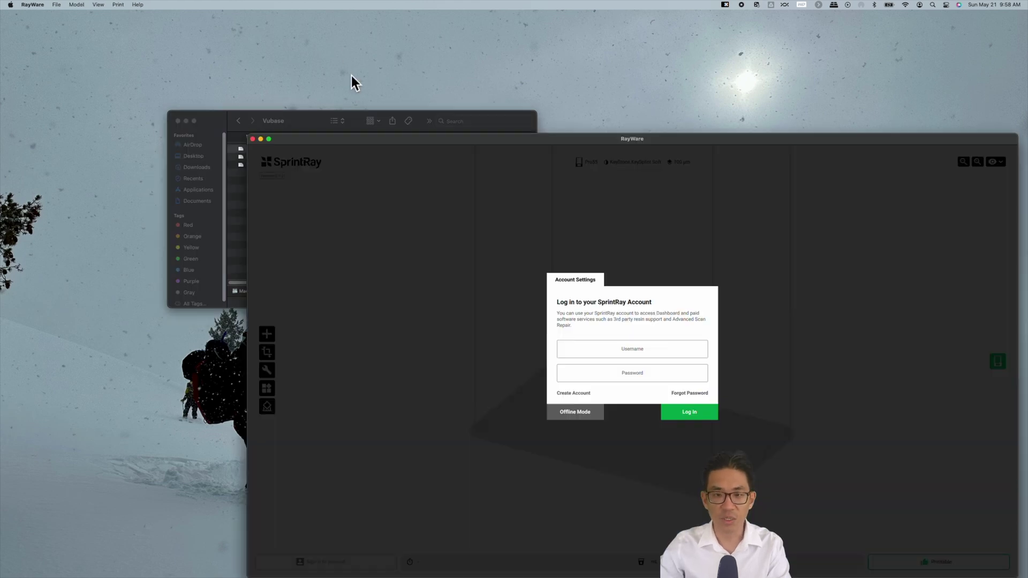
left_click_drag(303, 131, 229, 83)
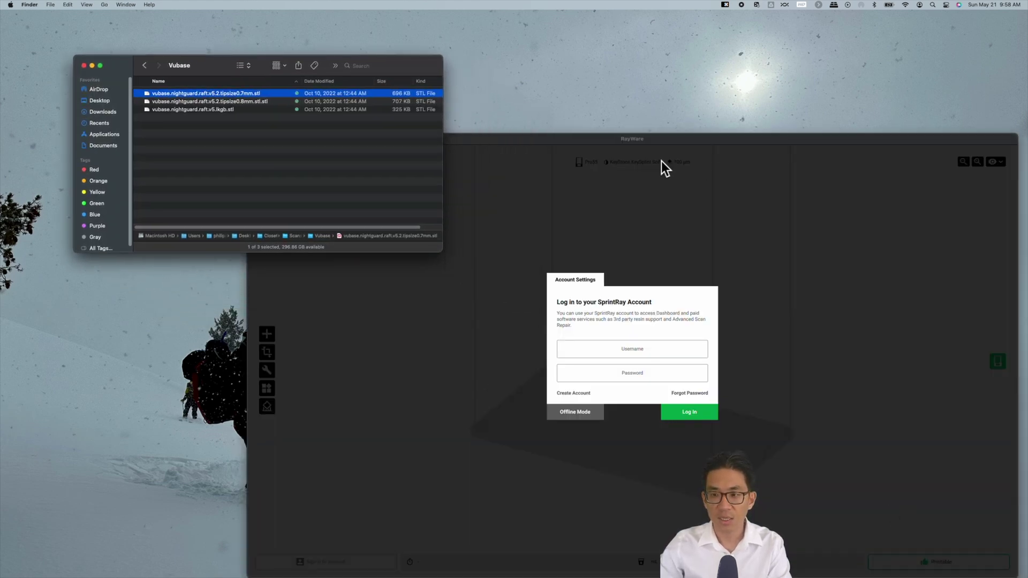
left_click_drag(576, 147, 584, 118)
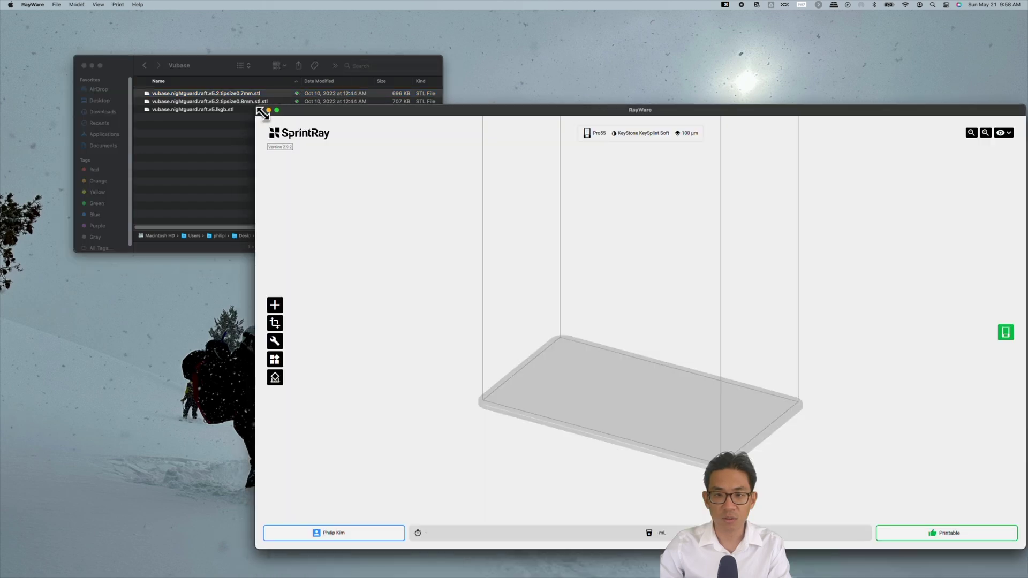
left_click_drag(259, 109, 256, 19)
left_click(205, 62)
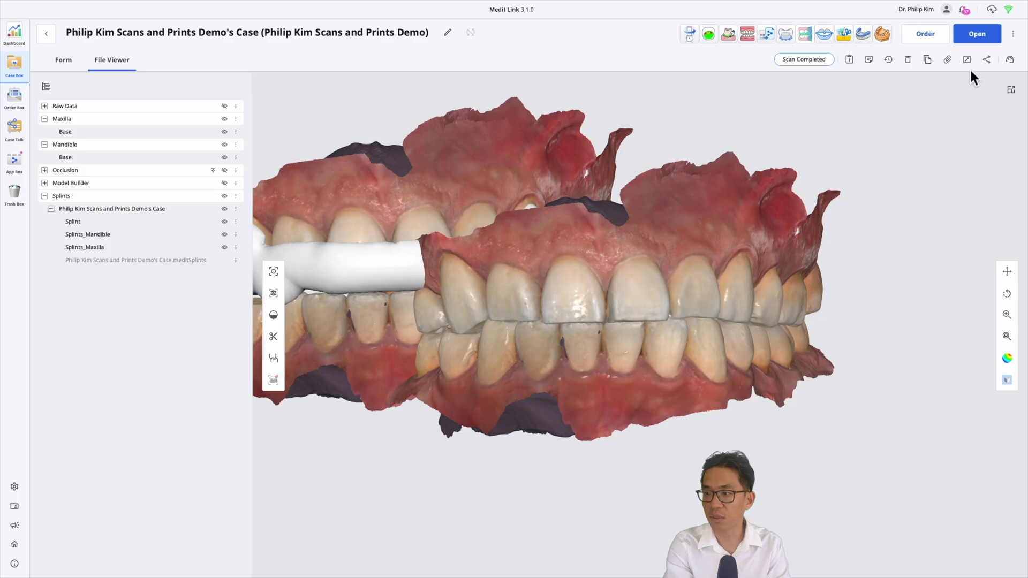
Switch to Medit Link and limit the case's export file list to the Splint only.
left_click(967, 61)
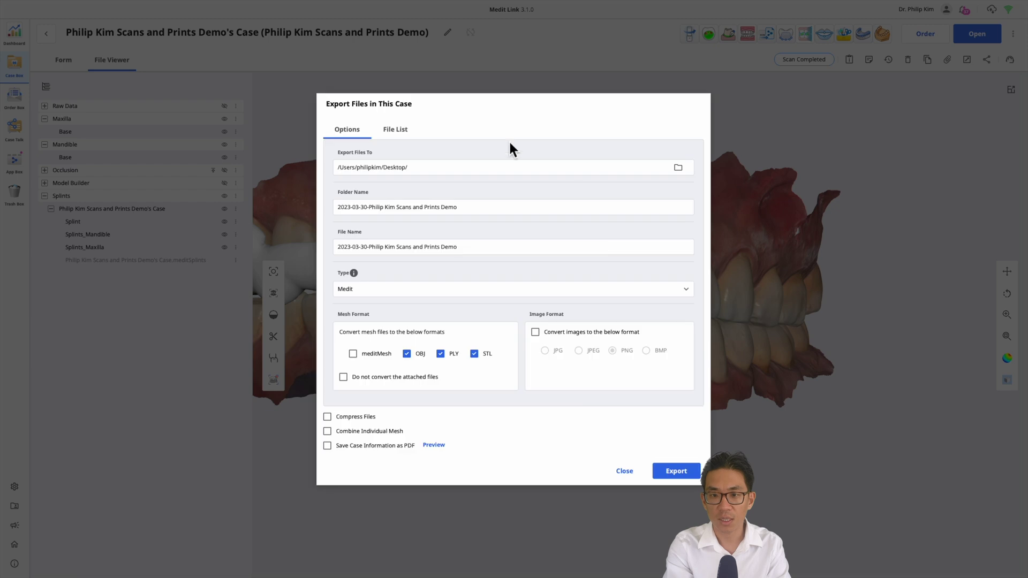
left_click(393, 134)
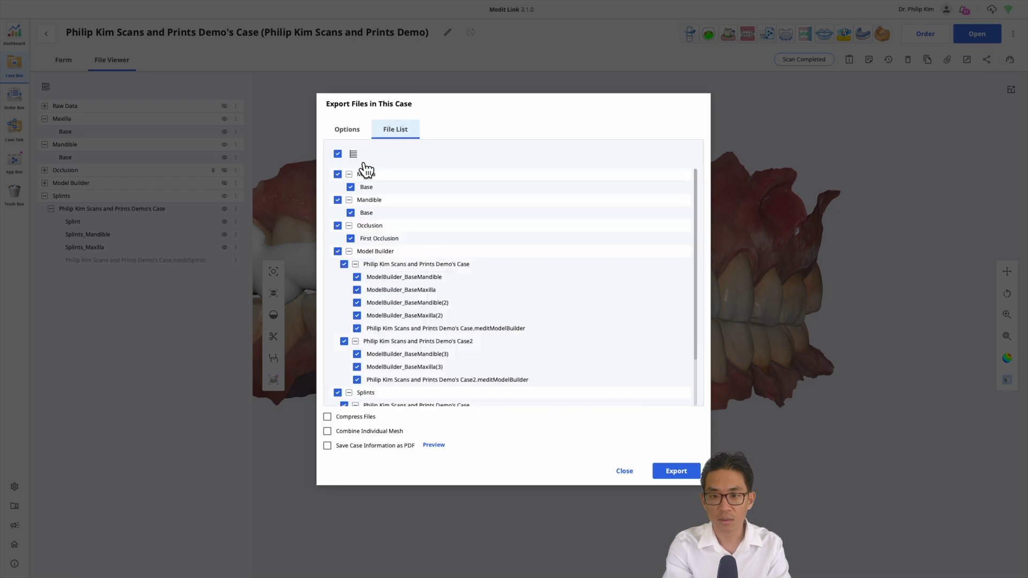
left_click(338, 154)
scroll(434, 243, "down", 2)
scroll(435, 245, "down", 1)
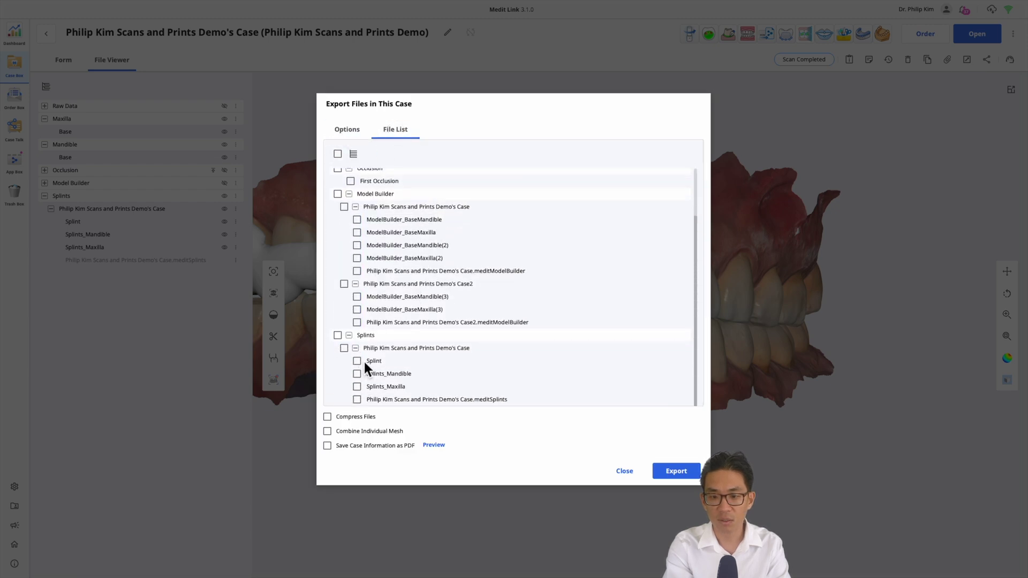
left_click(359, 361)
Export the Splint into a newly created folder and open the folder containing the exported files.
left_click(681, 475)
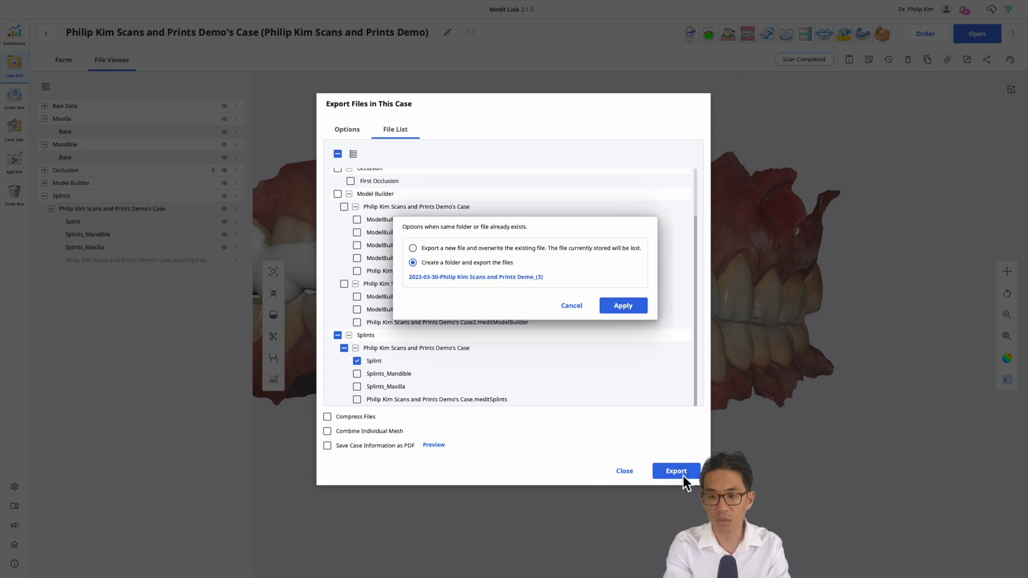
left_click(633, 309)
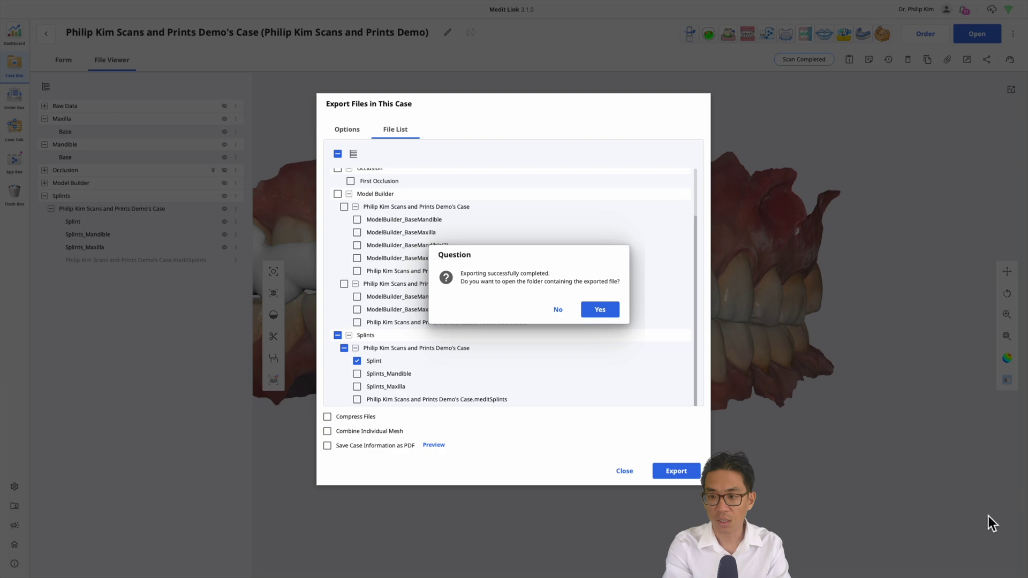
left_click(606, 309)
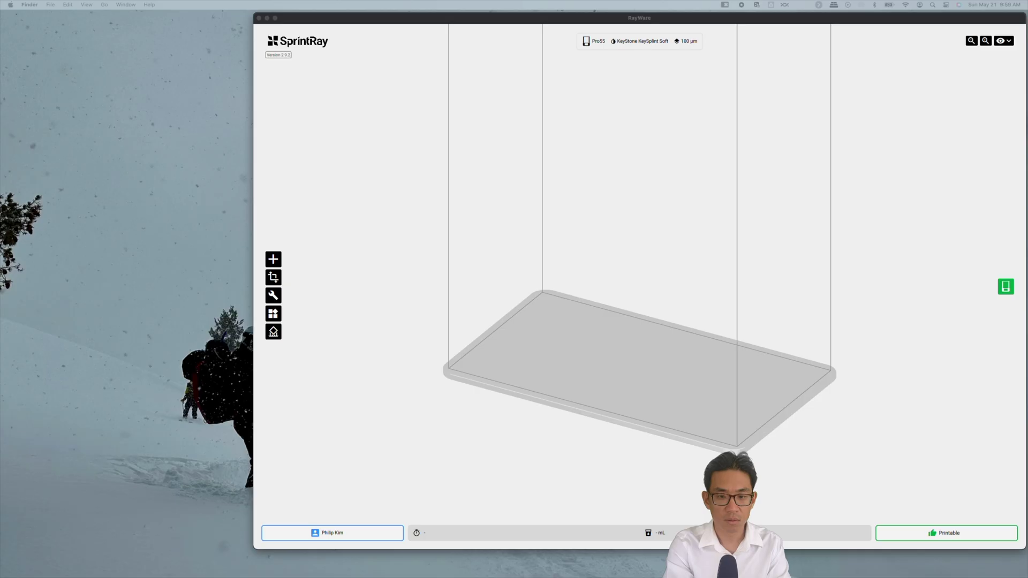
Import the exported Splint.stl file into RayWare and select the splint on the build platform.
left_click_drag(688, 395, 74, 268)
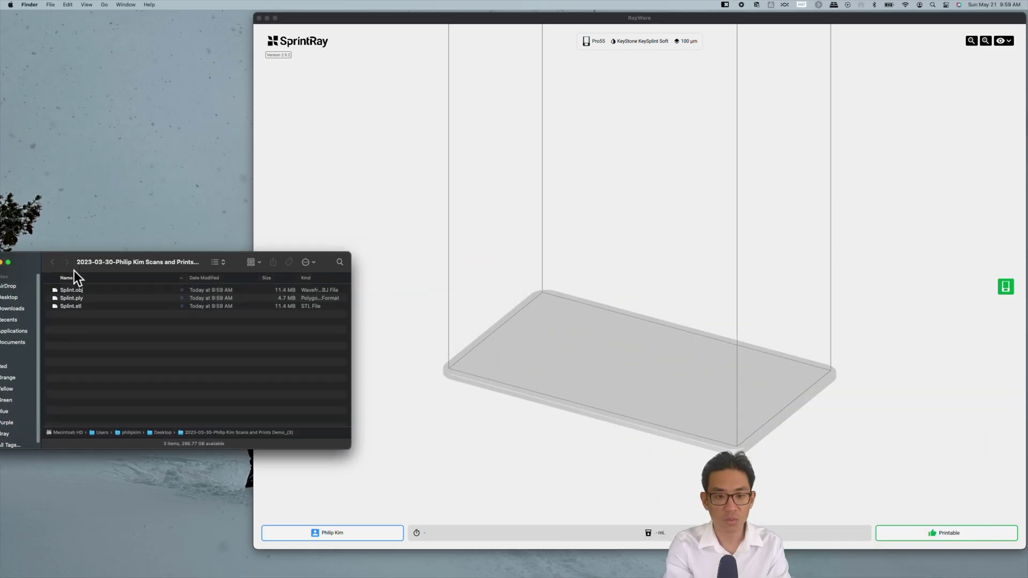
left_click_drag(74, 308, 609, 371)
left_click(657, 374)
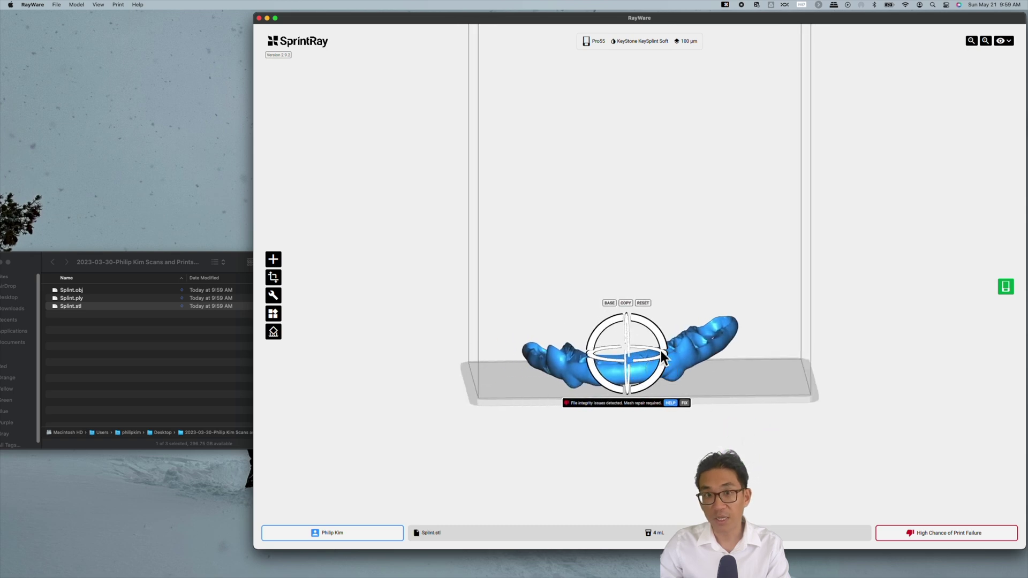
Level the splint so it lies flat on the build platform and check its print job estimate without supports.
left_click_drag(661, 351, 664, 349)
right_click_drag(639, 420, 654, 417)
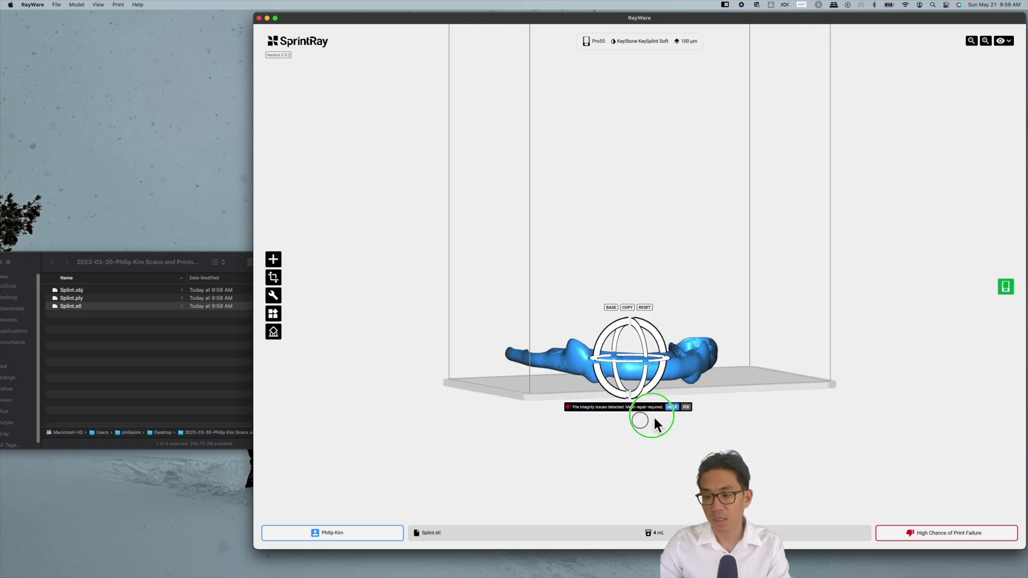
left_click_drag(654, 420, 962, 305)
left_click(1006, 288)
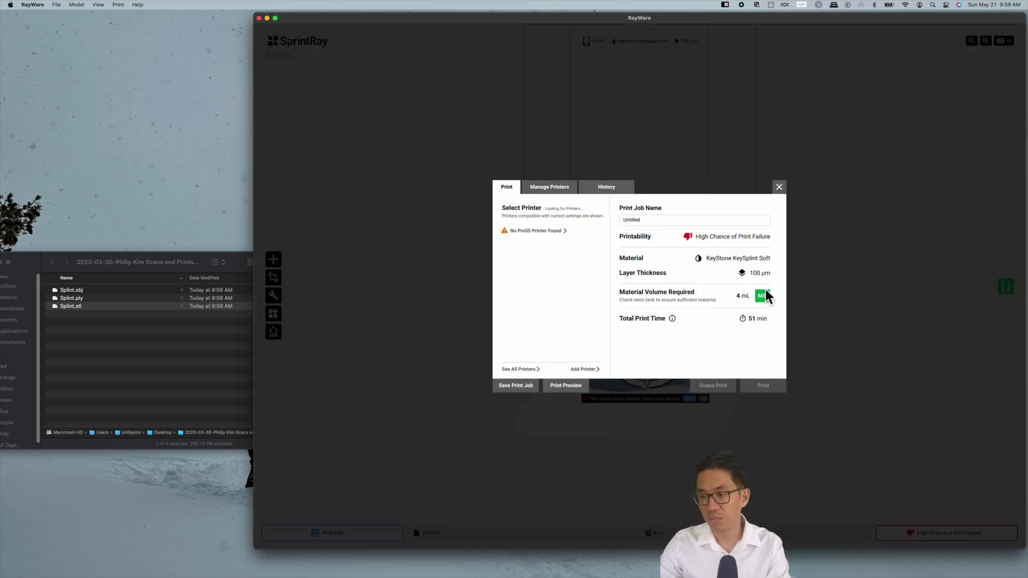
left_click(779, 187)
Generate all supports for the flat splint, check the print job estimate, and examine where the supports attach.
left_click(273, 332)
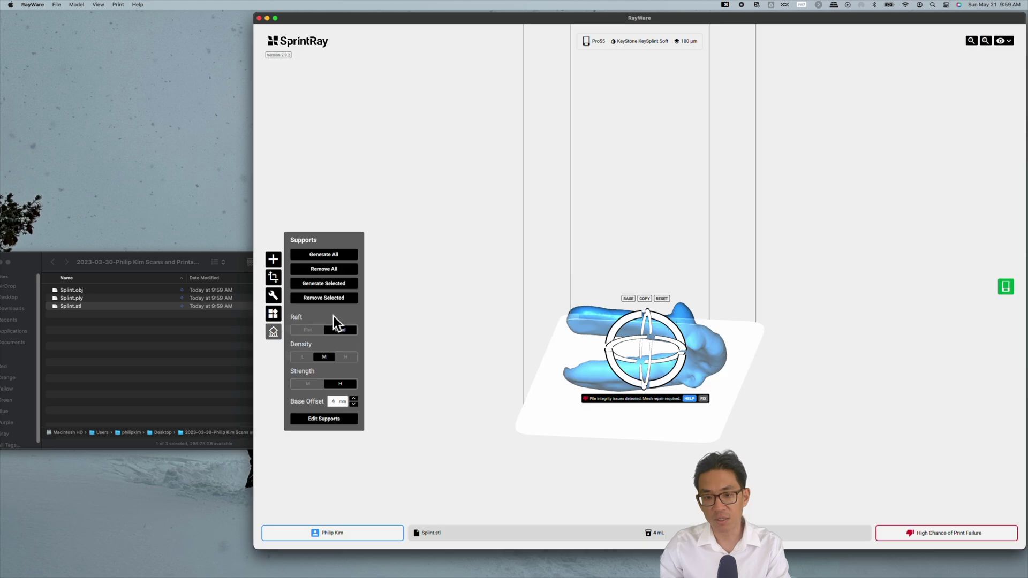
left_click(345, 257)
left_click(1007, 288)
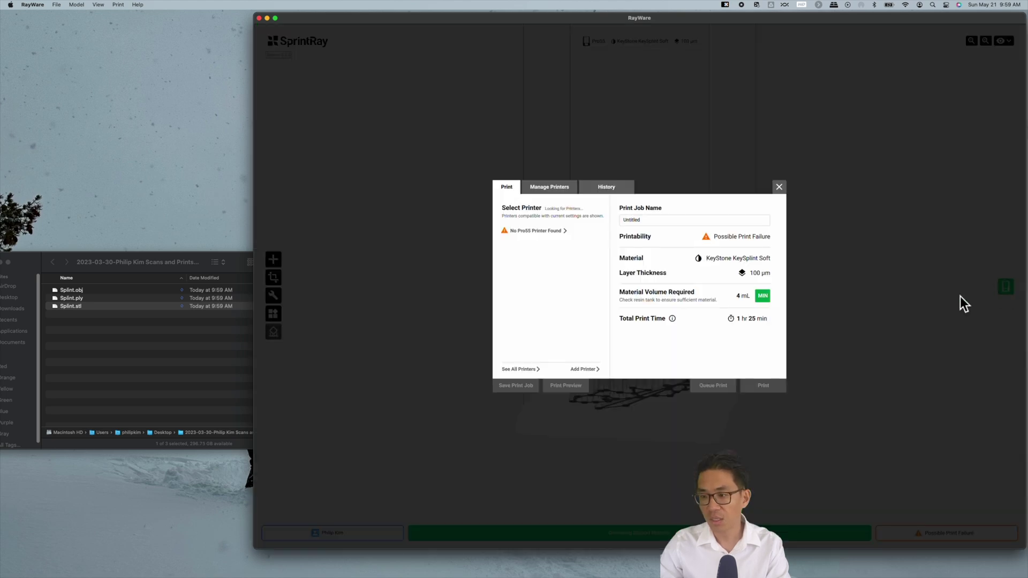
left_click(778, 187)
left_click_drag(796, 274, 782, 231)
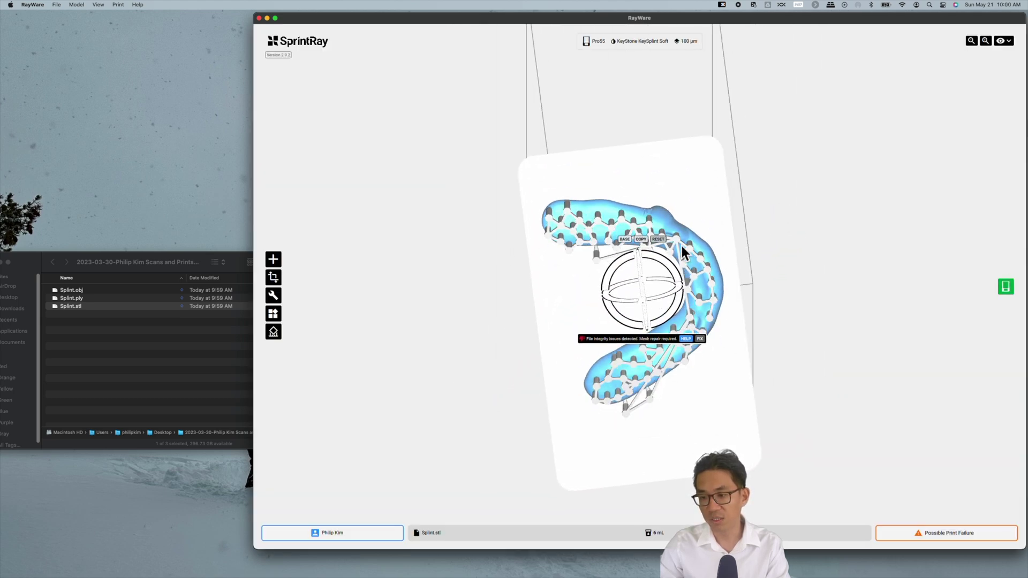
left_click_drag(704, 329, 605, 273)
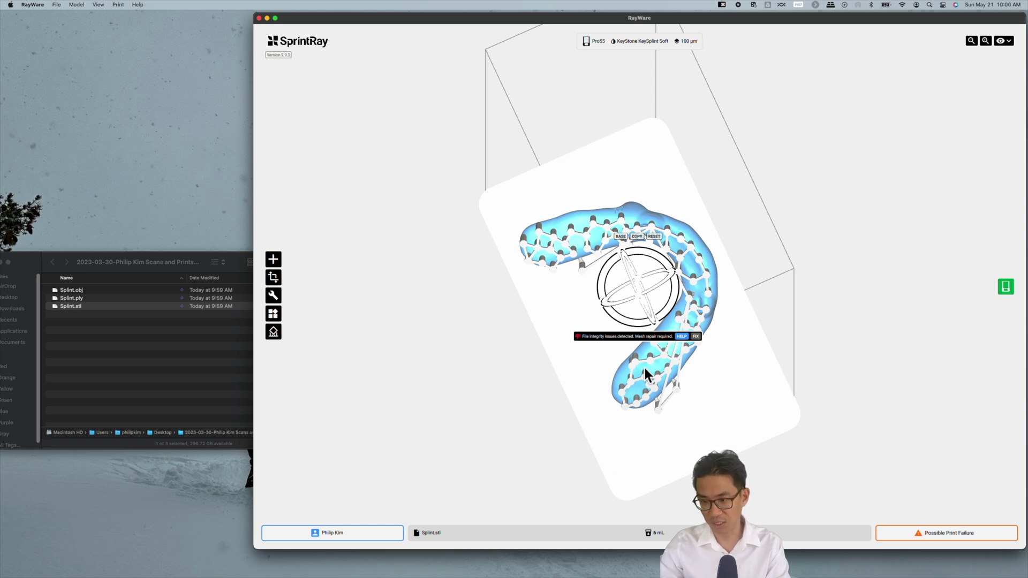
left_click_drag(594, 122, 609, 180)
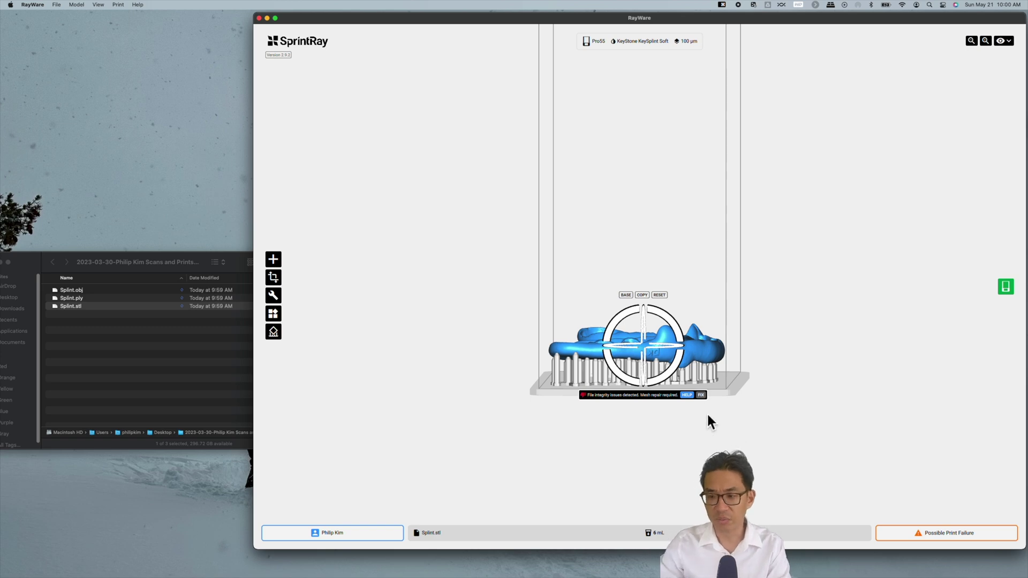
mouse_move(706, 416)
left_mouse_down()
mouse_move(719, 419)
mouse_move(708, 413)
left_mouse_up()
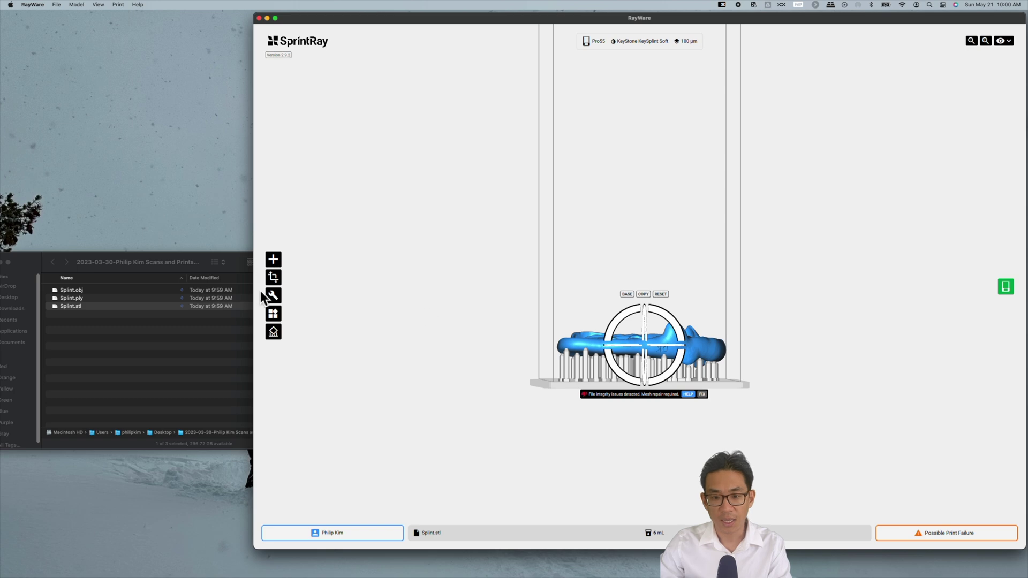
Remove all supports and rotate the splint upright so it stands on its front with the posterior ends pointing up.
left_click(273, 333)
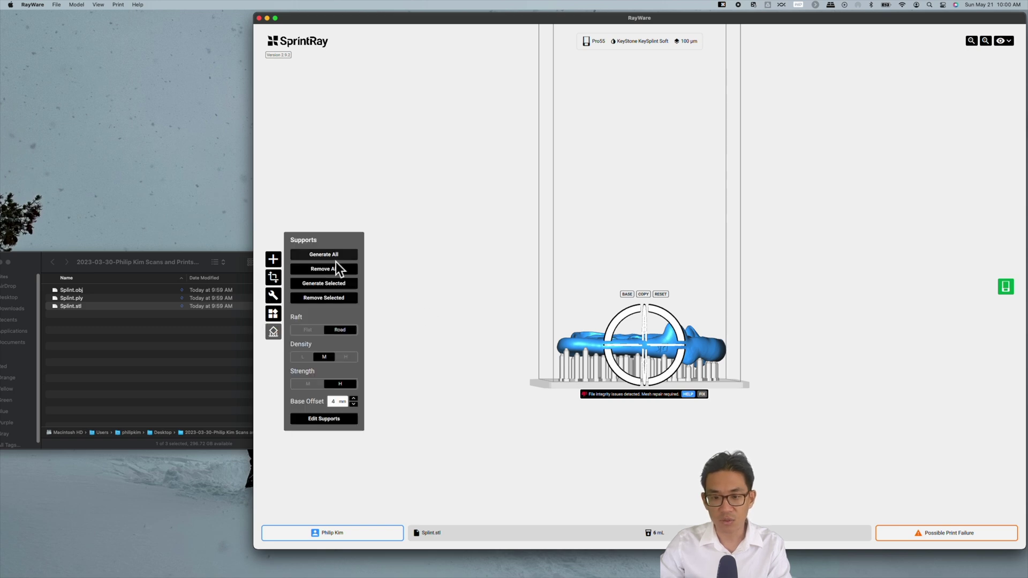
left_click(331, 268)
left_click(465, 191)
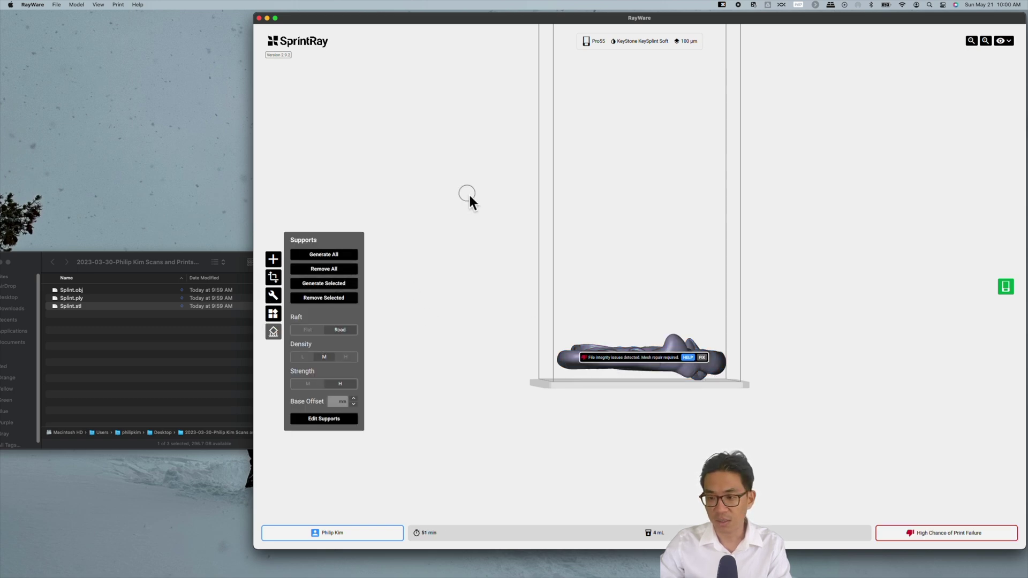
left_click(689, 353)
left_click_drag(690, 356, 689, 393)
left_click_drag(628, 471, 592, 390)
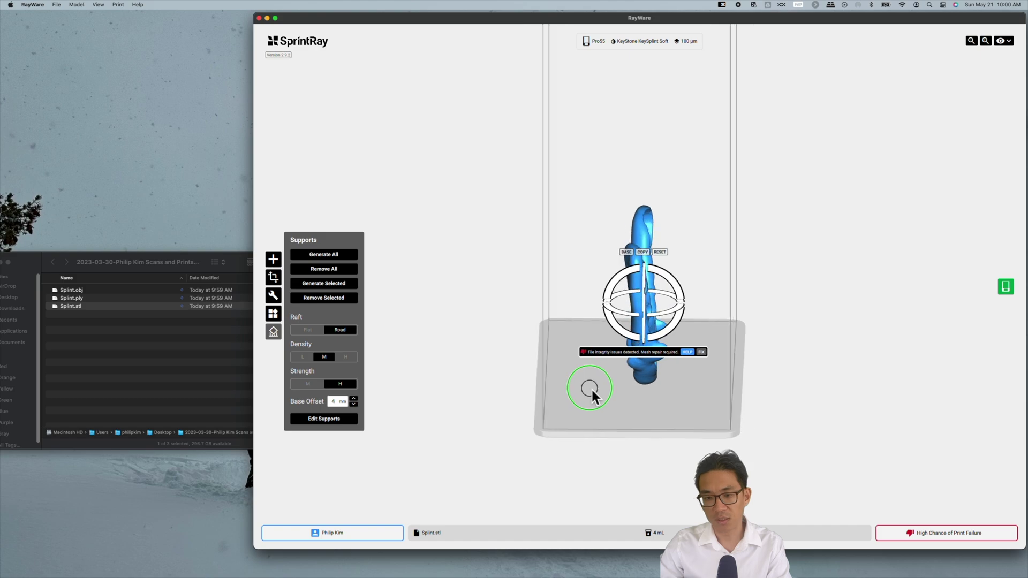
Generate supports for the selected upright splint and examine them from the outer and inner sides.
left_click(333, 287)
left_click_drag(380, 306, 631, 309)
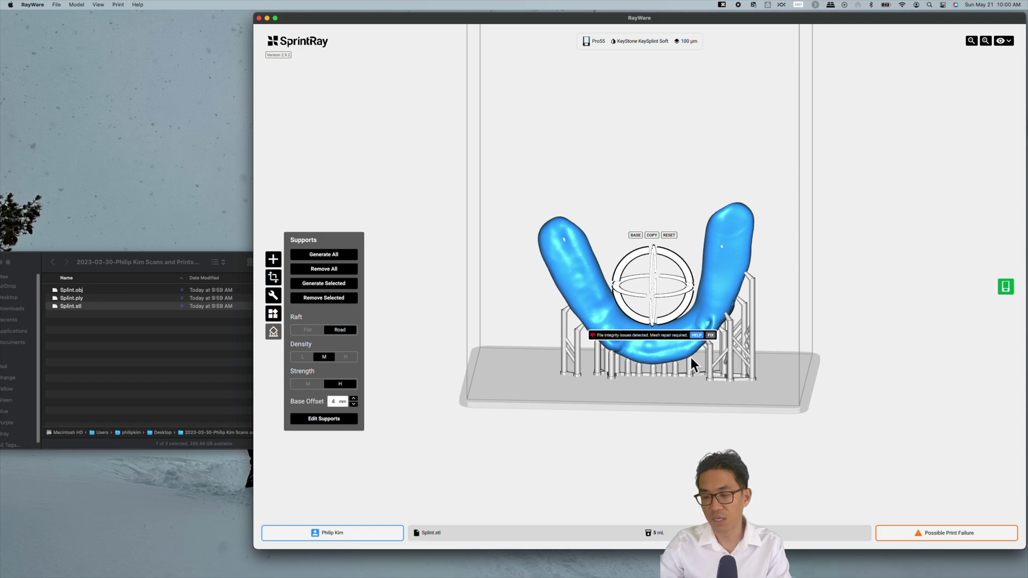
left_click_drag(762, 334, 649, 332)
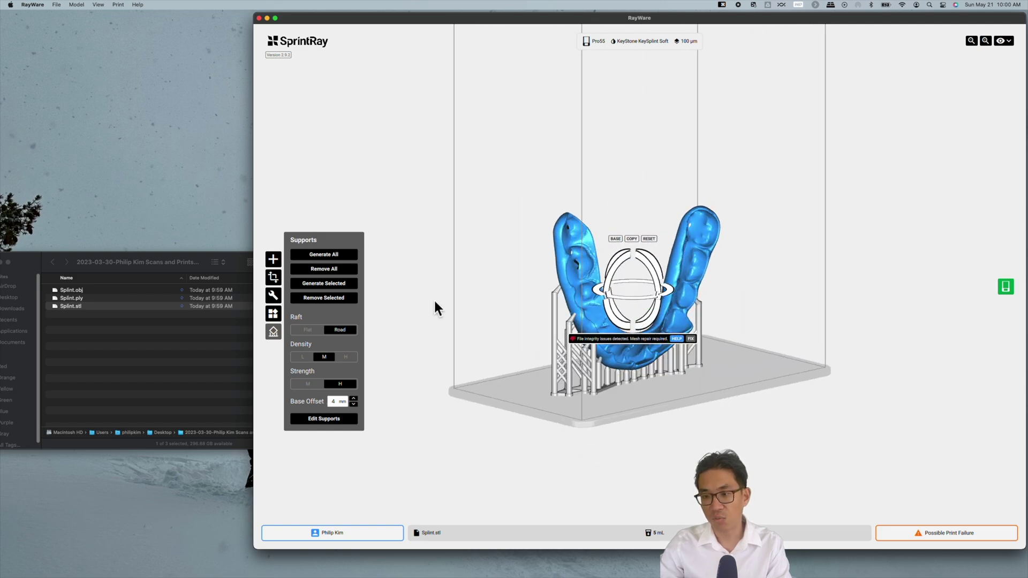
left_click_drag(436, 304, 427, 344)
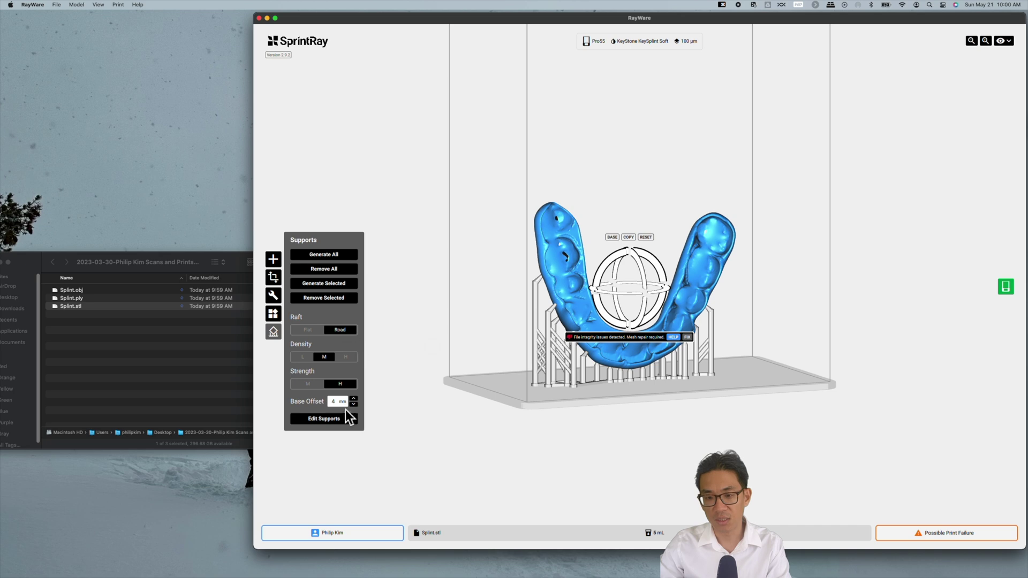
Remove all supports and tilt the upright splint to an oblique angle, keeping its front low and its posterior ends raised.
left_click(335, 268)
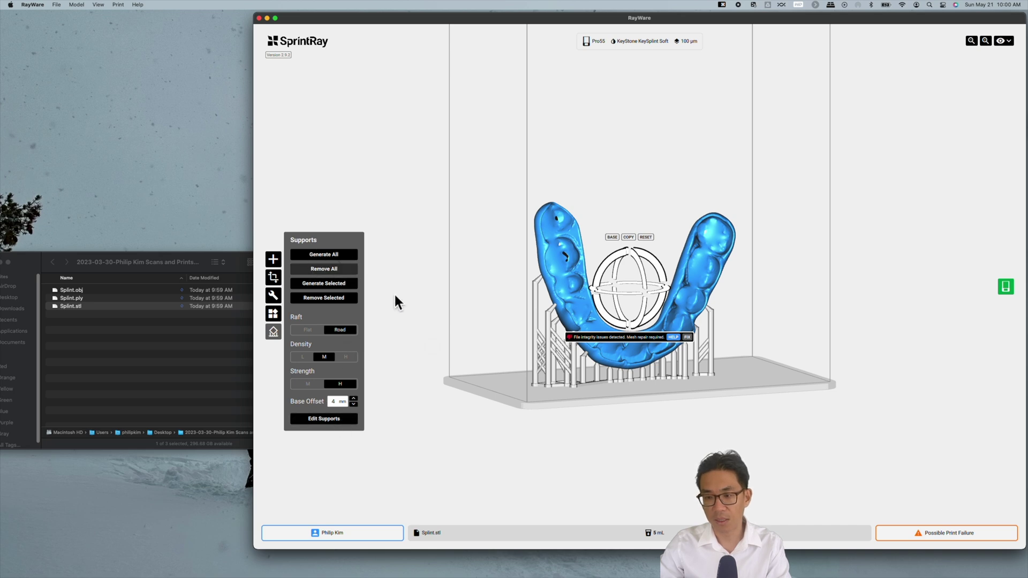
left_click_drag(397, 335, 519, 386)
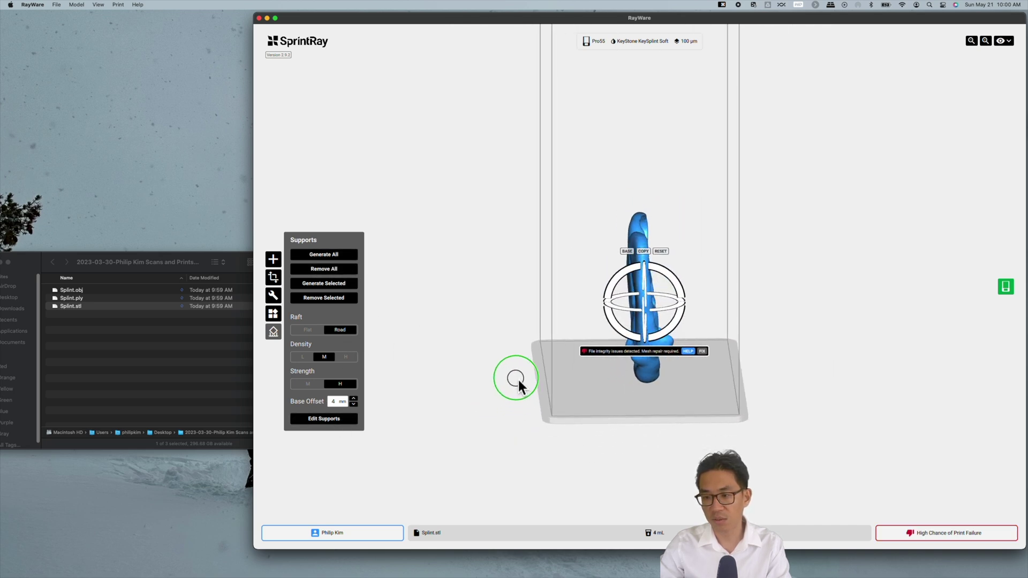
left_click(682, 287)
left_click(645, 280)
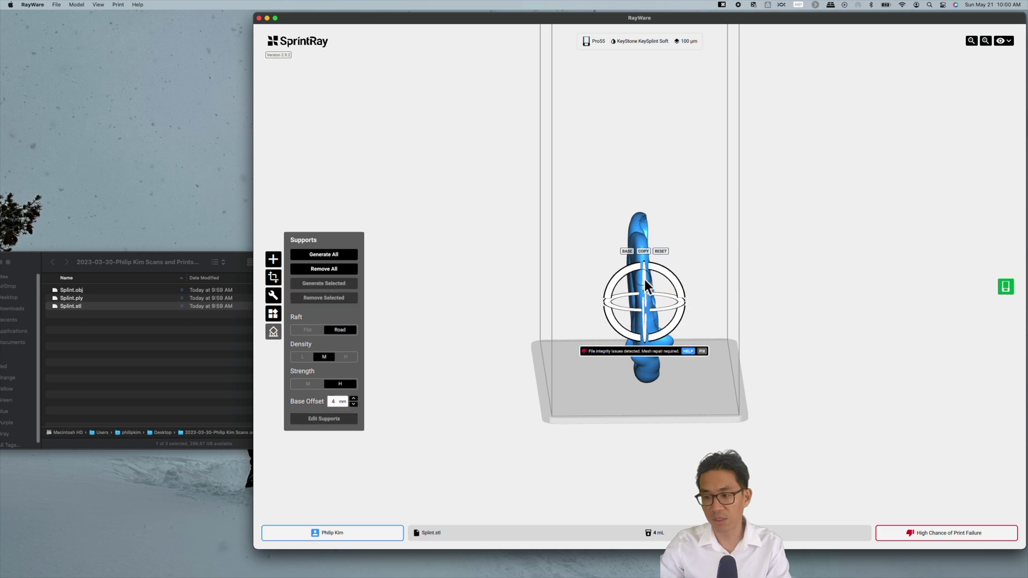
mouse_move(677, 289)
left_mouse_down()
mouse_move(635, 265)
mouse_move(685, 296)
mouse_move(661, 251)
mouse_move(672, 276)
left_mouse_up()
mouse_move(531, 519)
right_mouse_down()
mouse_move(521, 495)
mouse_move(528, 513)
right_mouse_up()
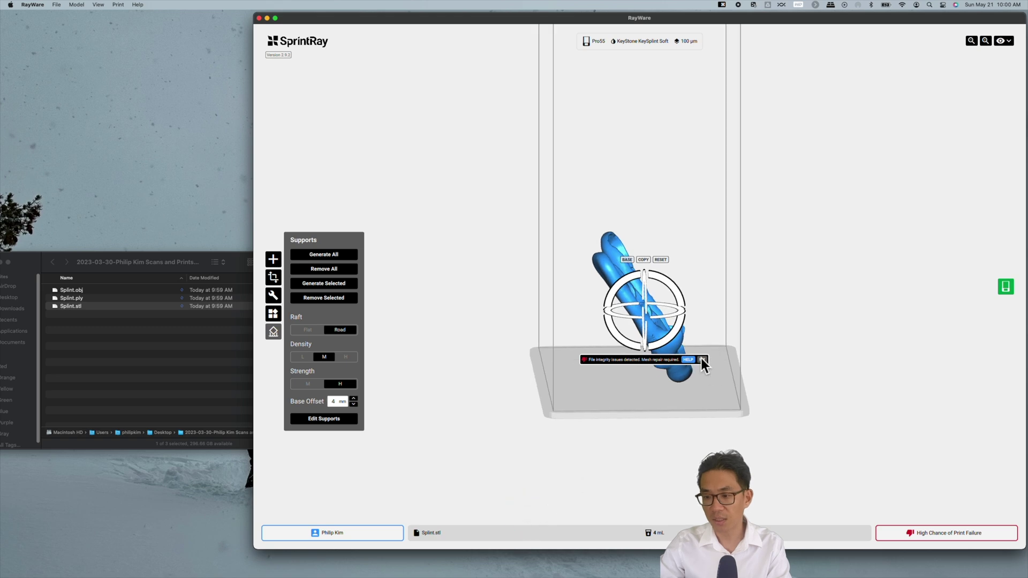
Repair the splint's mesh and import the premade support base vubase.nightguard.raft.v5.2.tipsize0.7mm.stl from the Vubase folder.
left_click(703, 360)
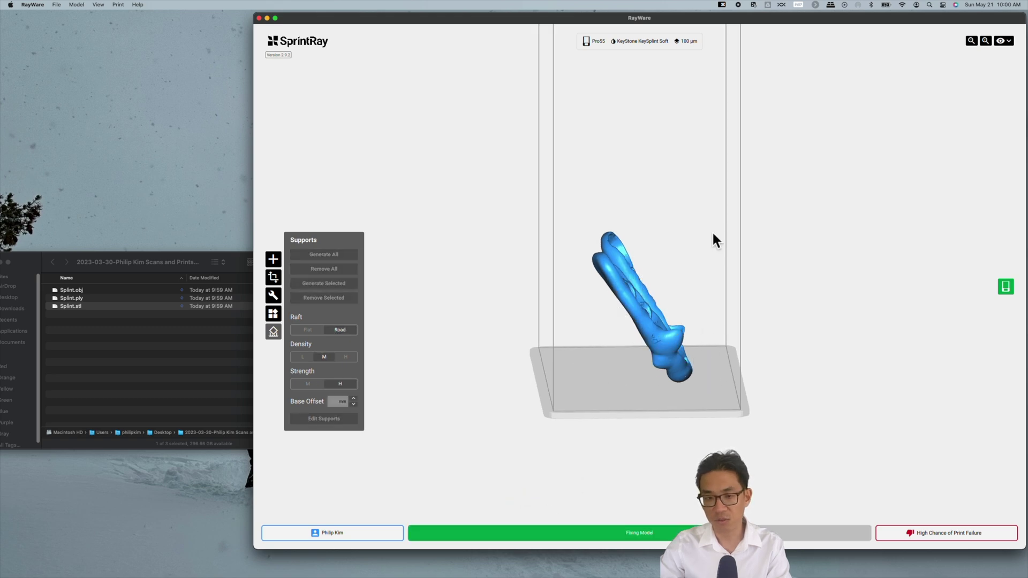
left_click(44, 353)
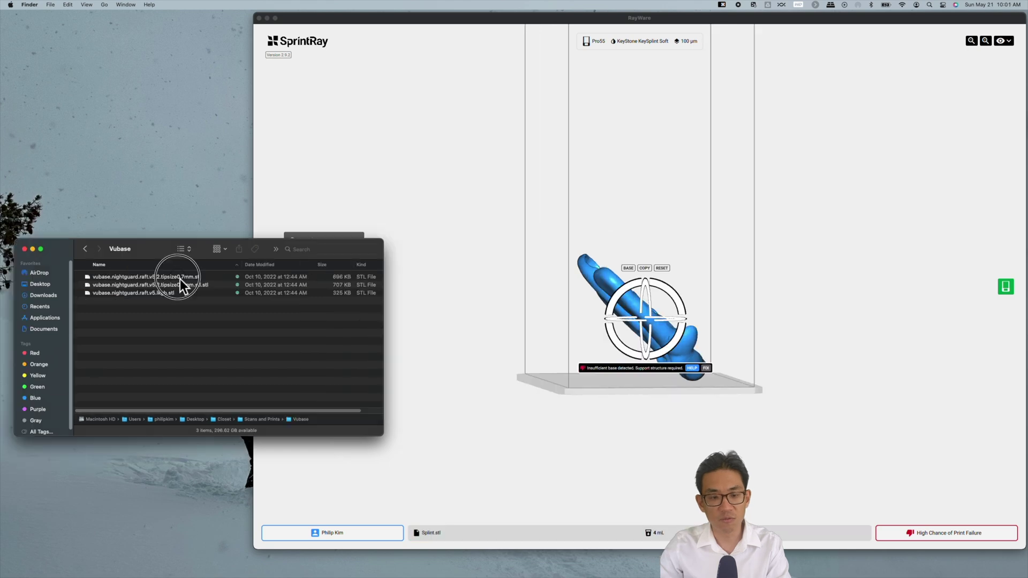
left_click(180, 277)
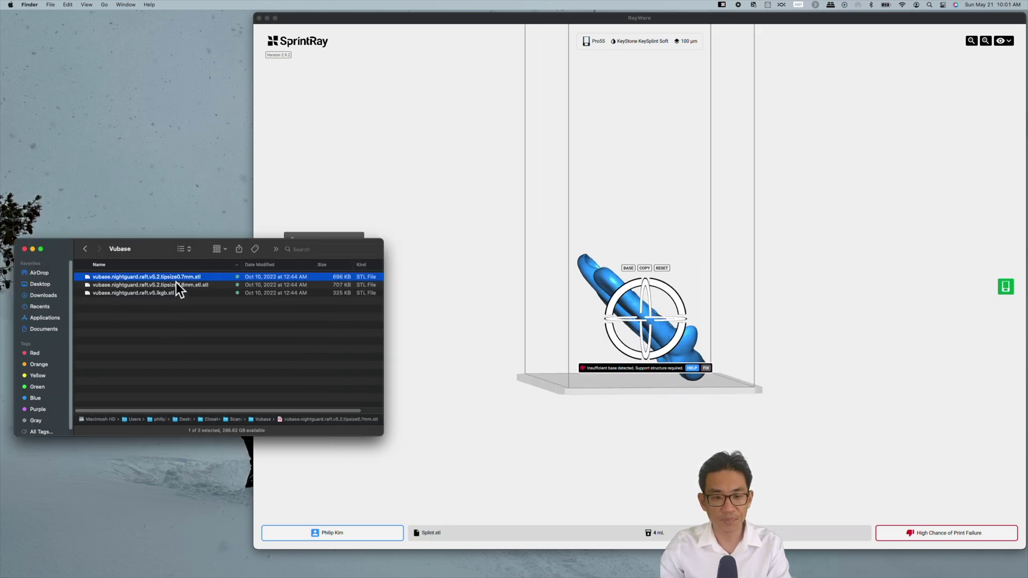
left_click_drag(161, 248, 666, 379)
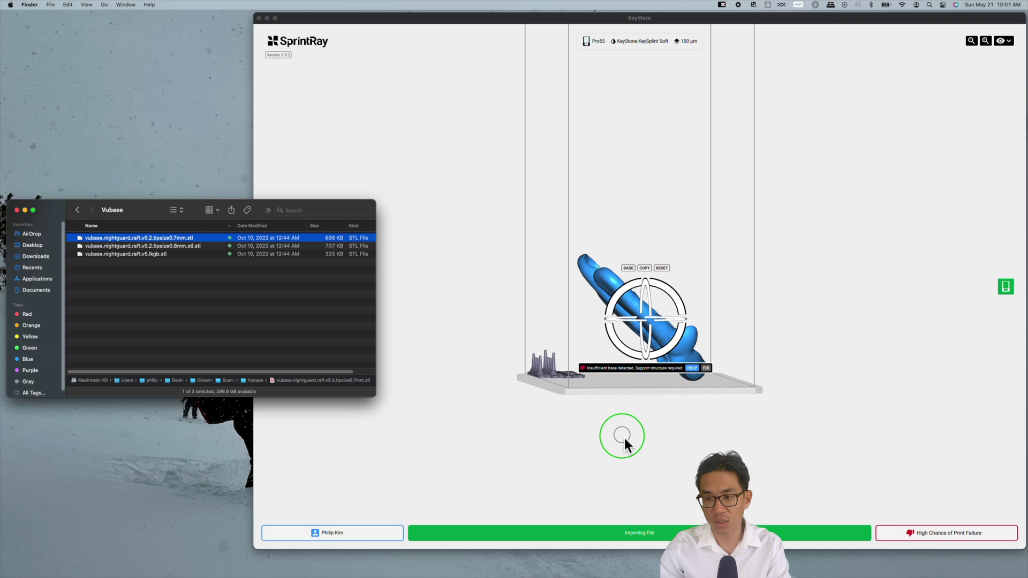
Inspect the imported base beside the splint from above, then select the splint and bring up the support options.
left_click(572, 200)
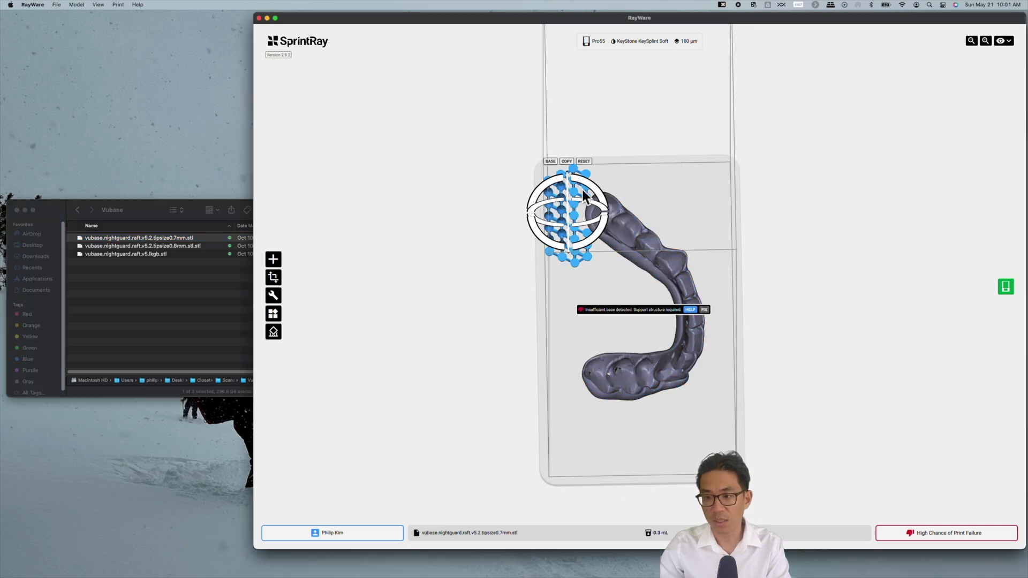
left_click_drag(593, 185, 547, 303)
left_click(685, 300)
left_click(582, 417)
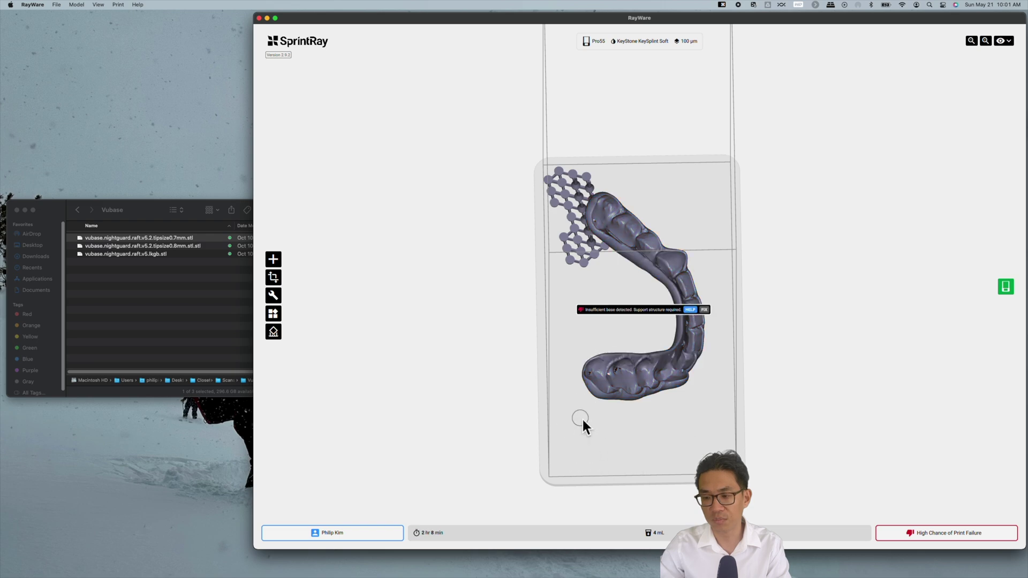
left_click(636, 382)
right_click_drag(636, 382, 651, 358)
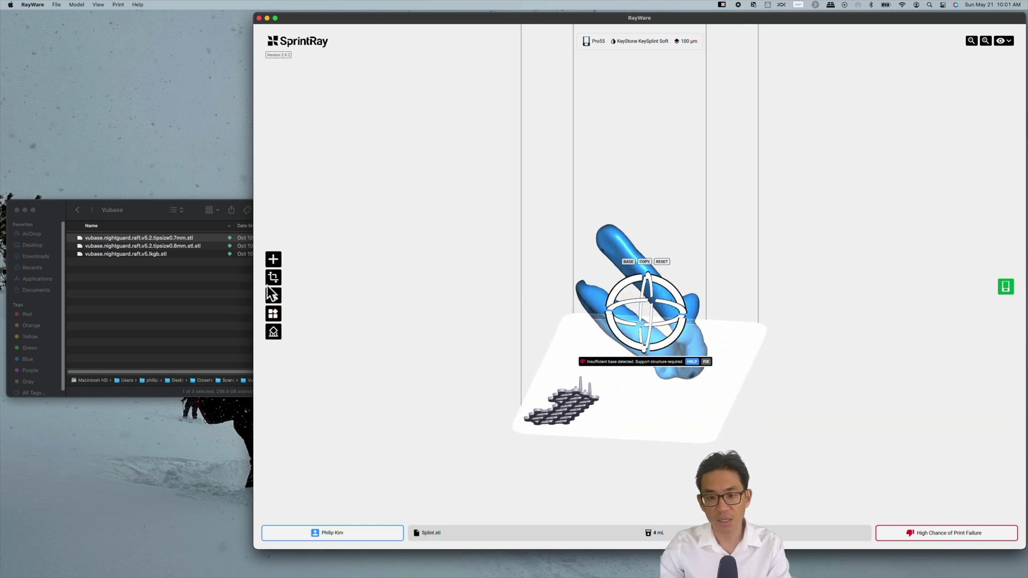
left_click(274, 332)
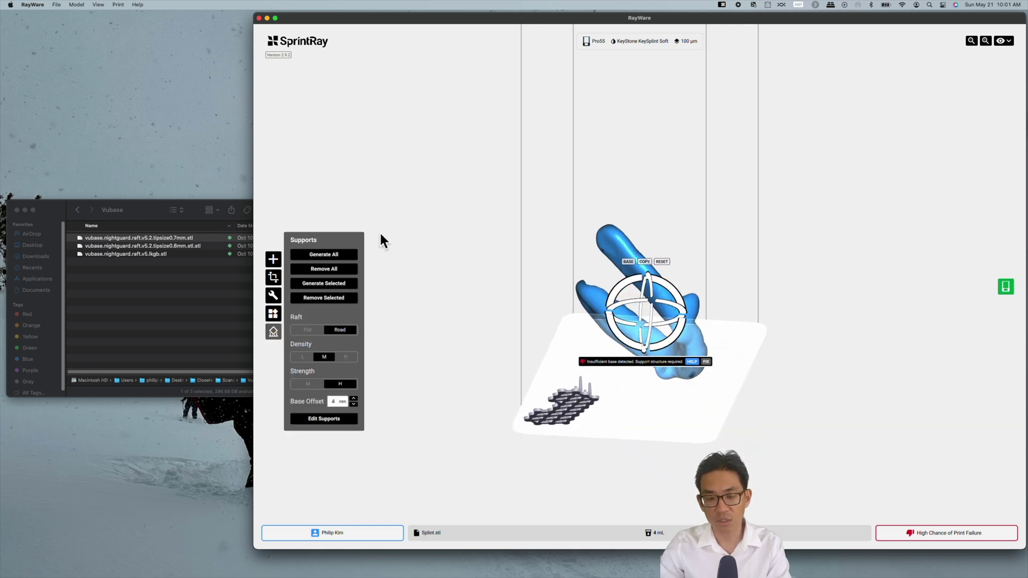
left_click(343, 255)
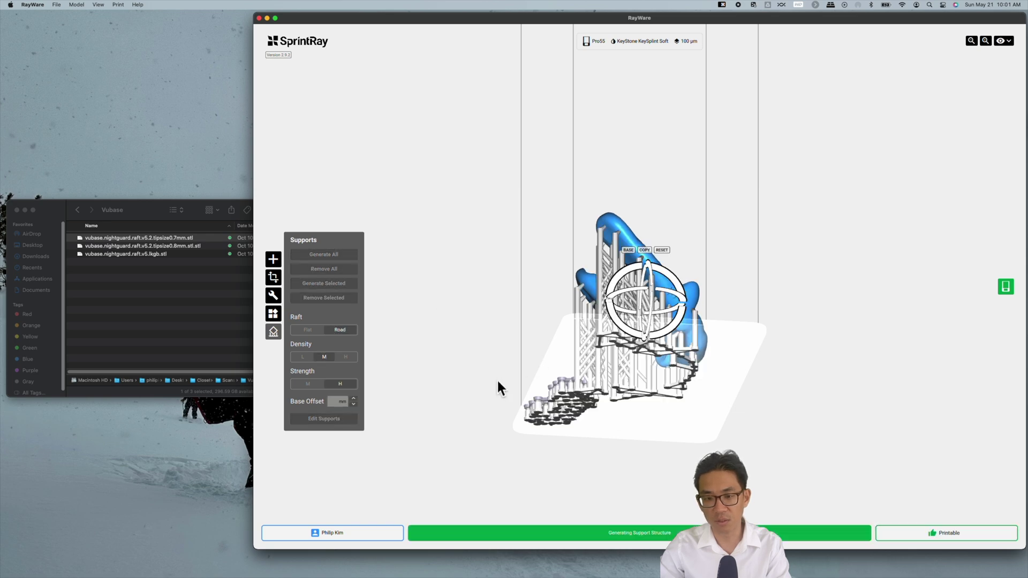
left_click(341, 298)
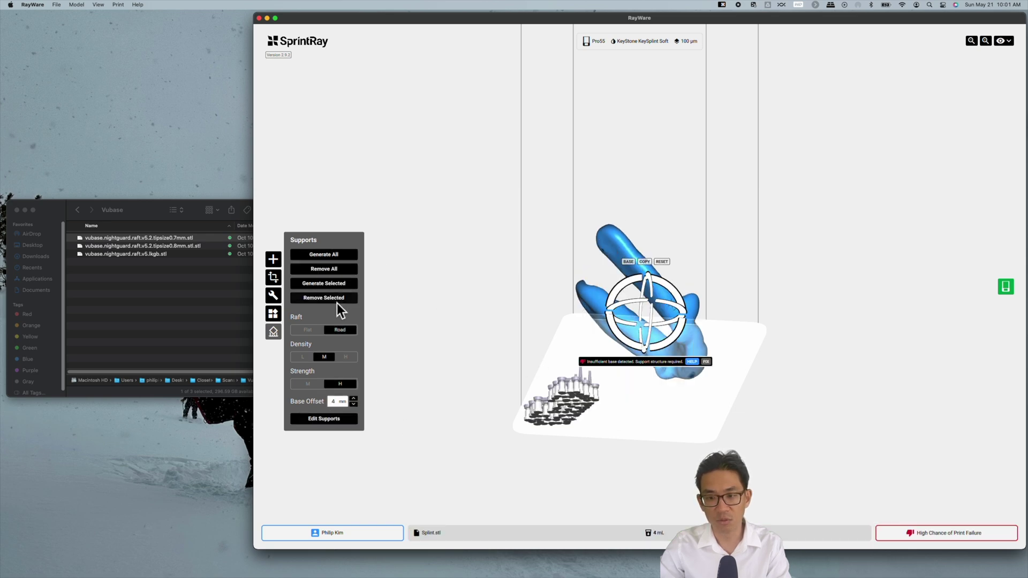
left_click(336, 271)
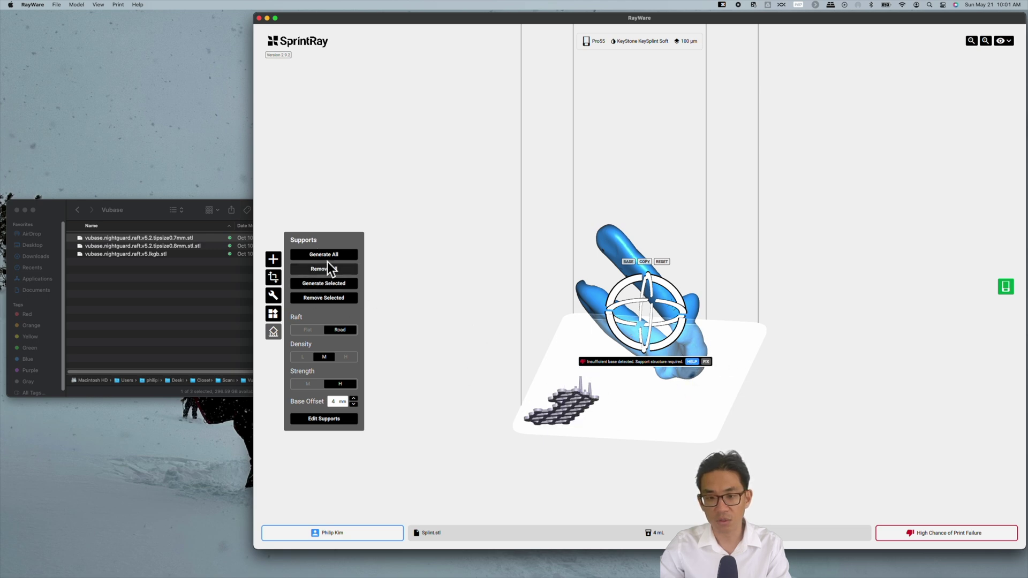
Generate supports for the selected splint only and enter support editing.
left_click(327, 286)
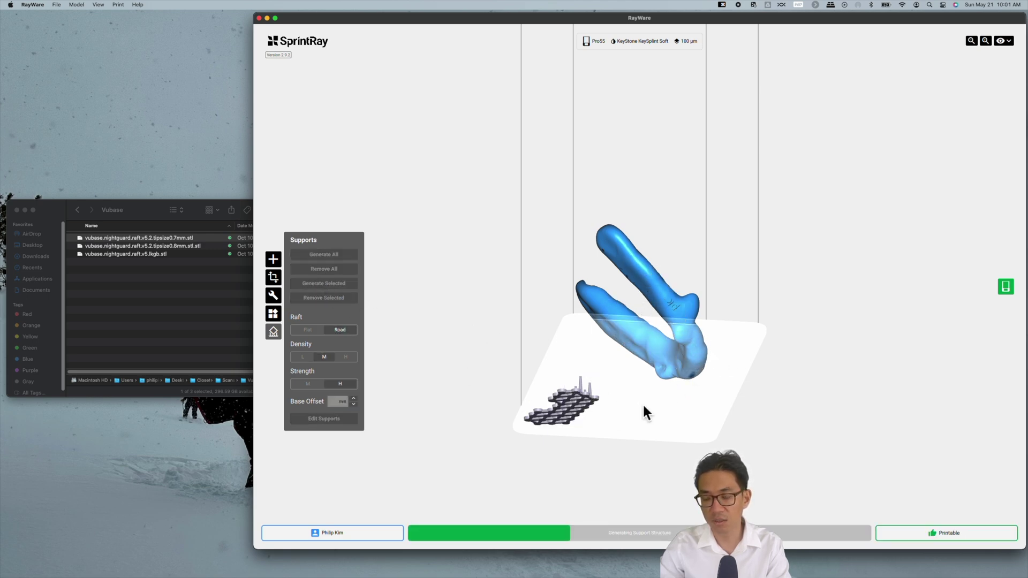
left_click_drag(669, 428, 723, 455)
left_click(347, 422)
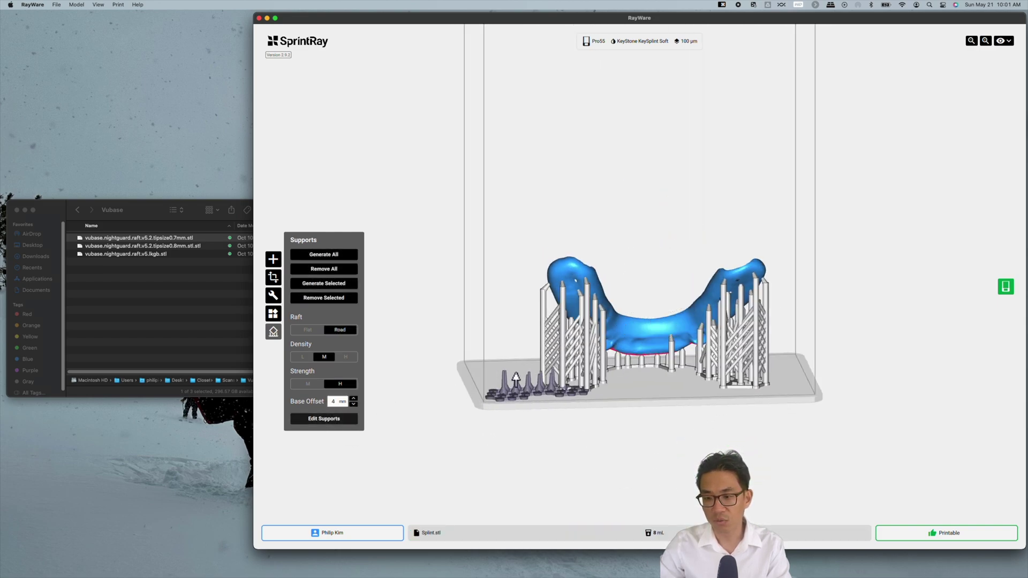
Delete the individual supports under the splint arm nearest the imported base.
left_click(546, 332)
left_click(565, 342)
left_click(568, 340)
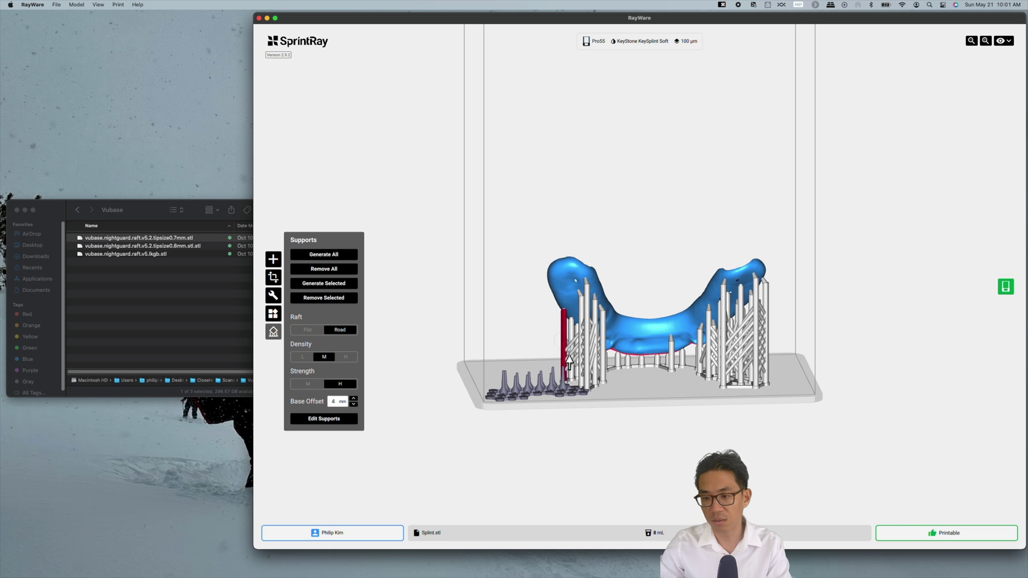
left_click(571, 364)
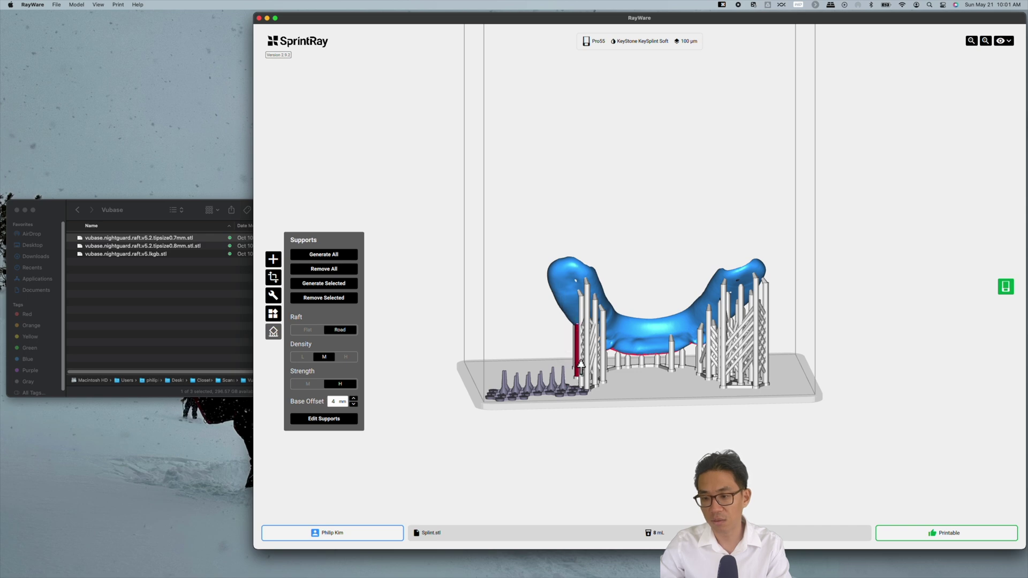
left_click(585, 371)
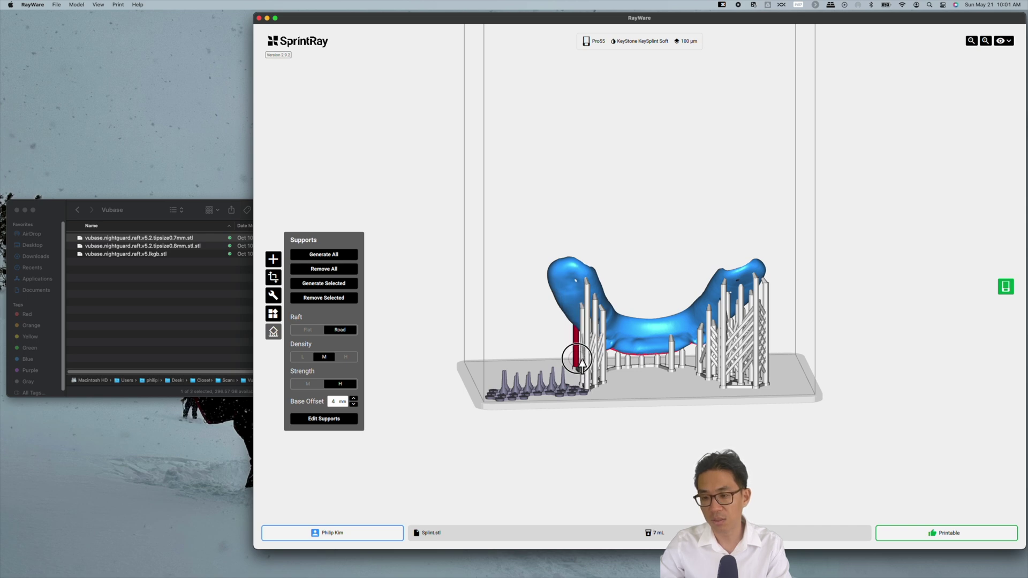
left_click(590, 368)
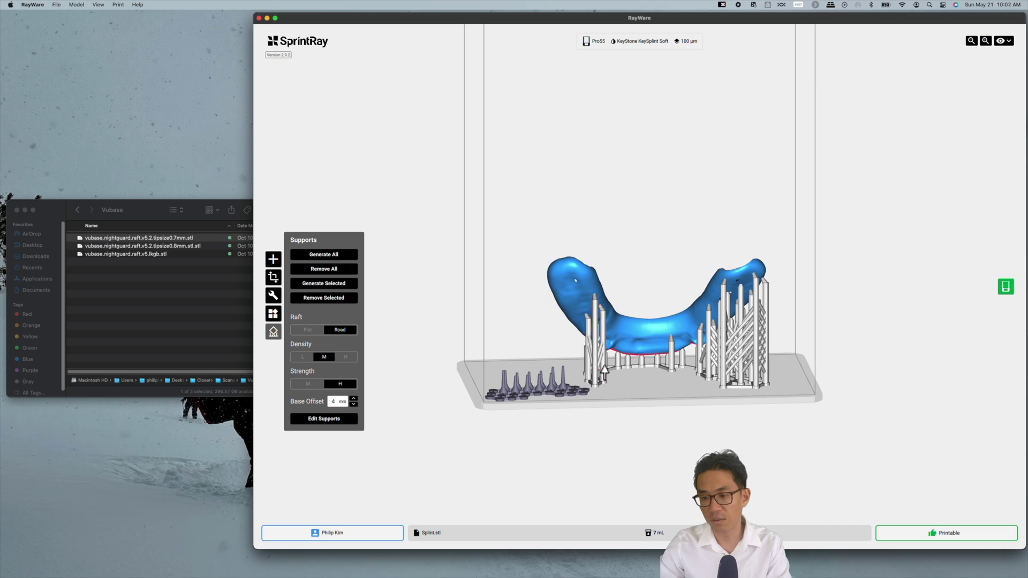
left_click(602, 369)
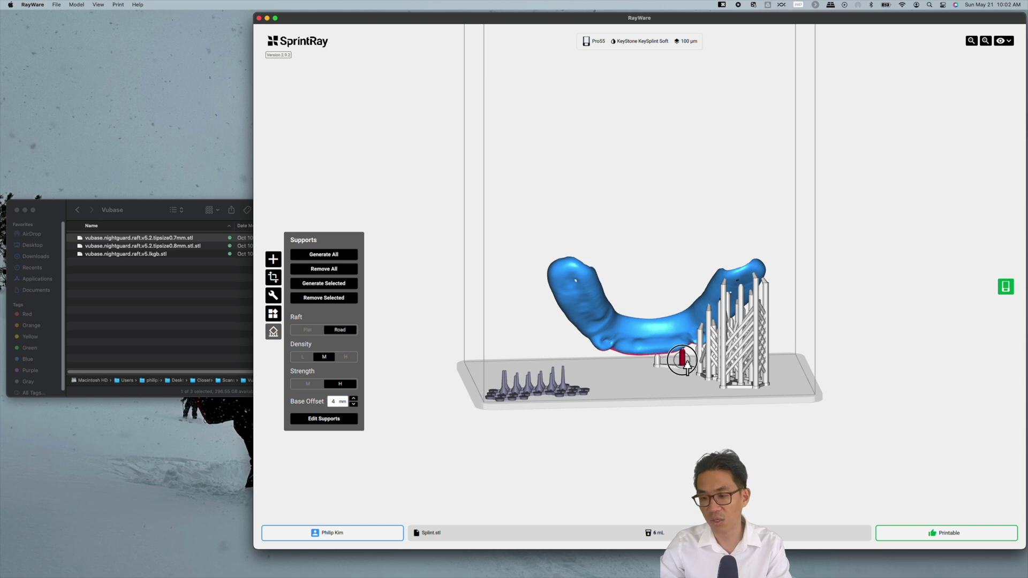
Delete the tall supports beneath the posterior end of the splint arm farther from the imported base.
scroll(658, 376, "up", 3)
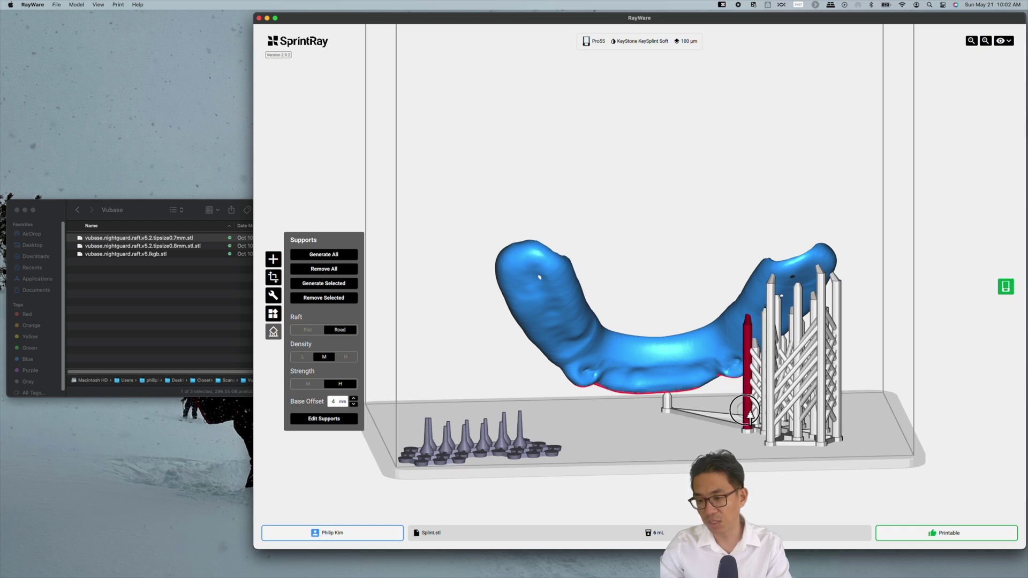
left_click(748, 411)
left_click(772, 380)
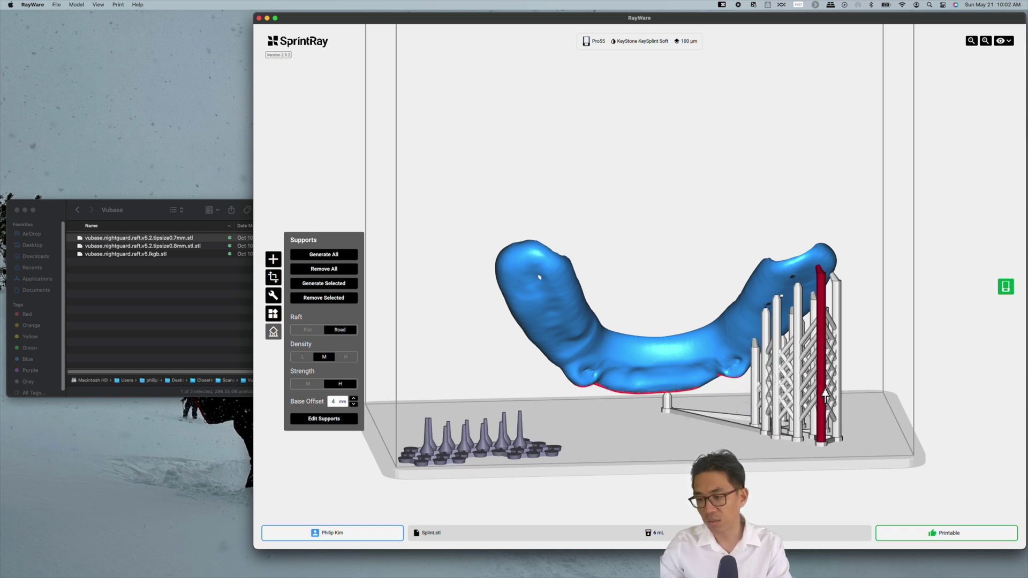
left_click(824, 394)
left_click(800, 397)
left_click(795, 394)
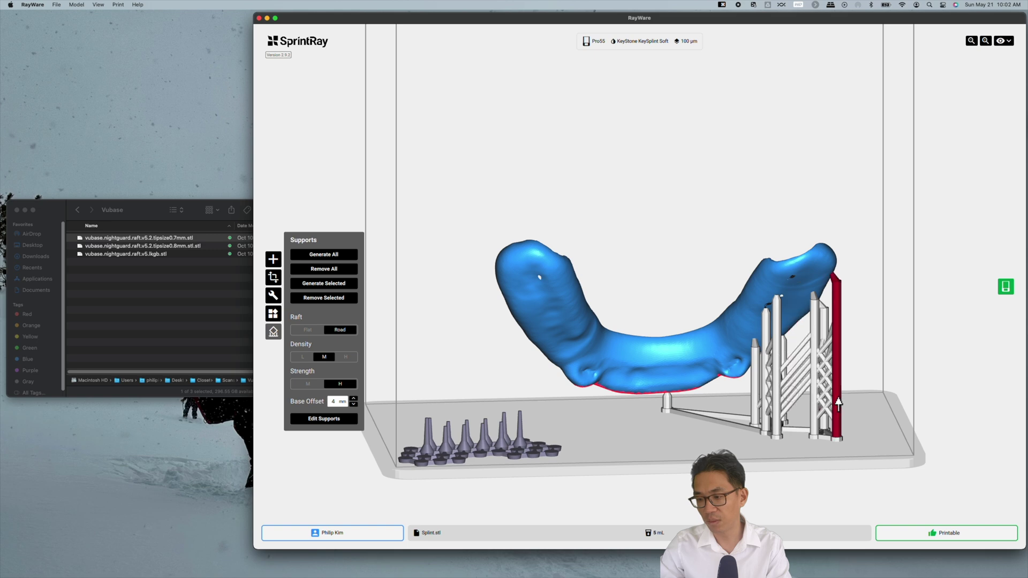
left_click(838, 402)
left_click(819, 399)
Delete the remaining supports on that arm, keeping only one short support under the front centre, and finish support editing.
left_click(803, 396)
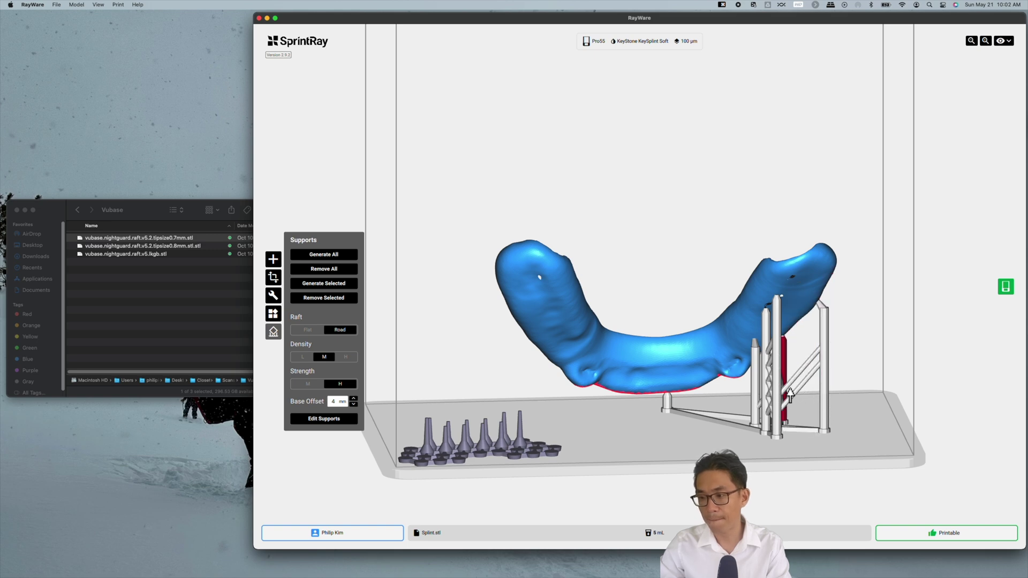
left_click(821, 396)
left_click(777, 397)
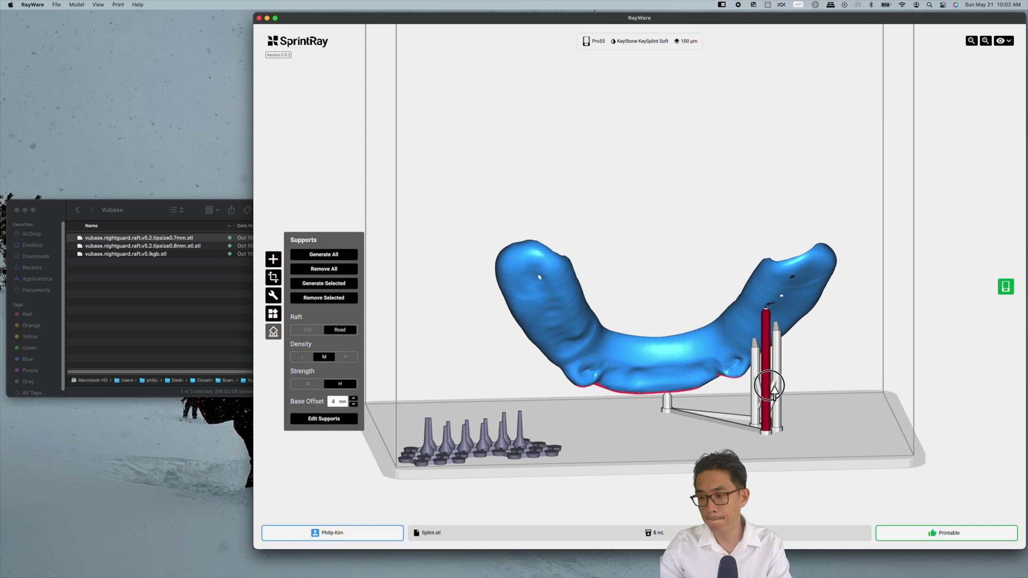
left_click(780, 398)
left_click(783, 399)
left_click(759, 399)
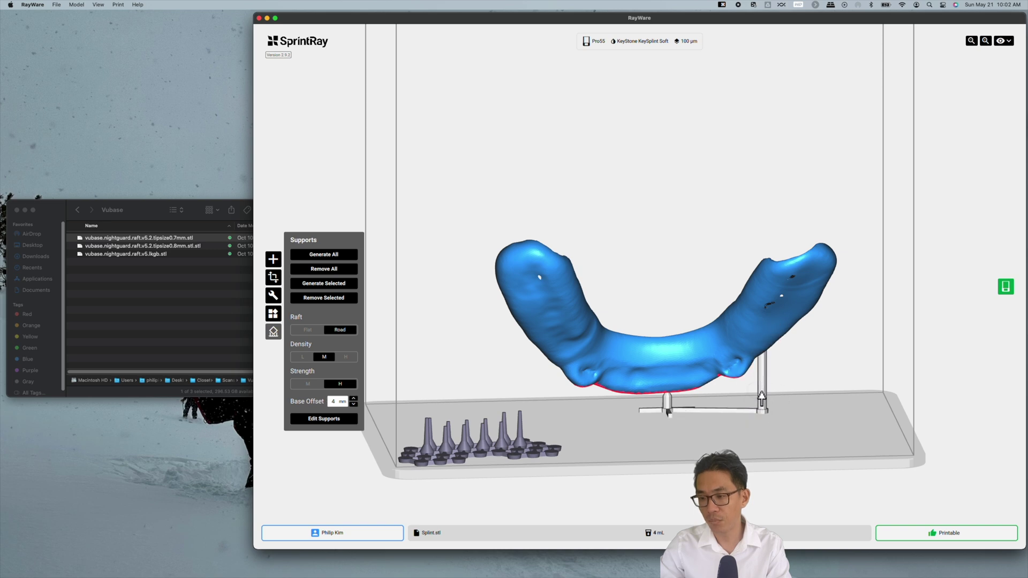
left_click(766, 400)
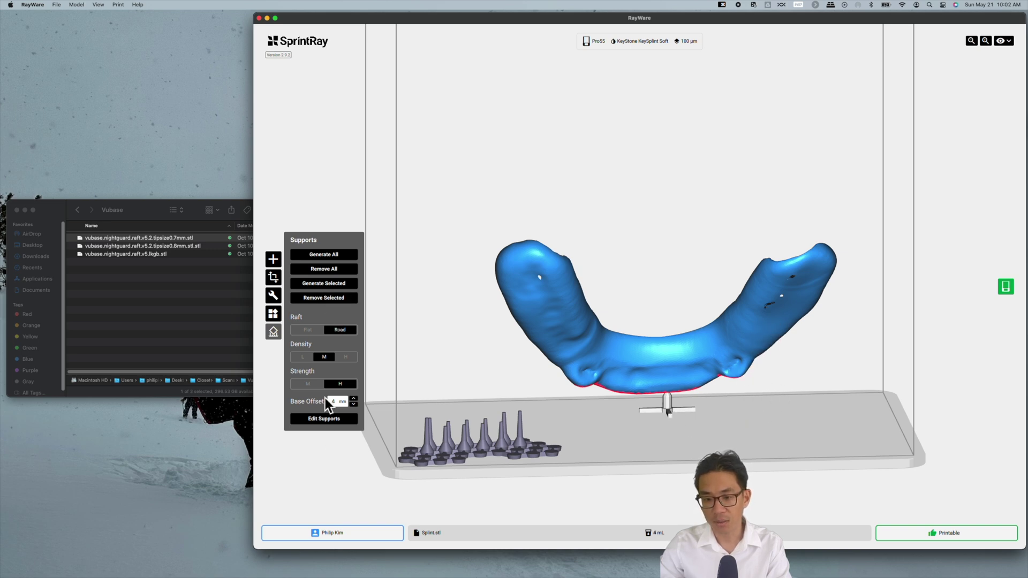
left_click(329, 422)
Rotate the imported raft base parallel to the splint's front and move it between the splint arms.
left_click(465, 444)
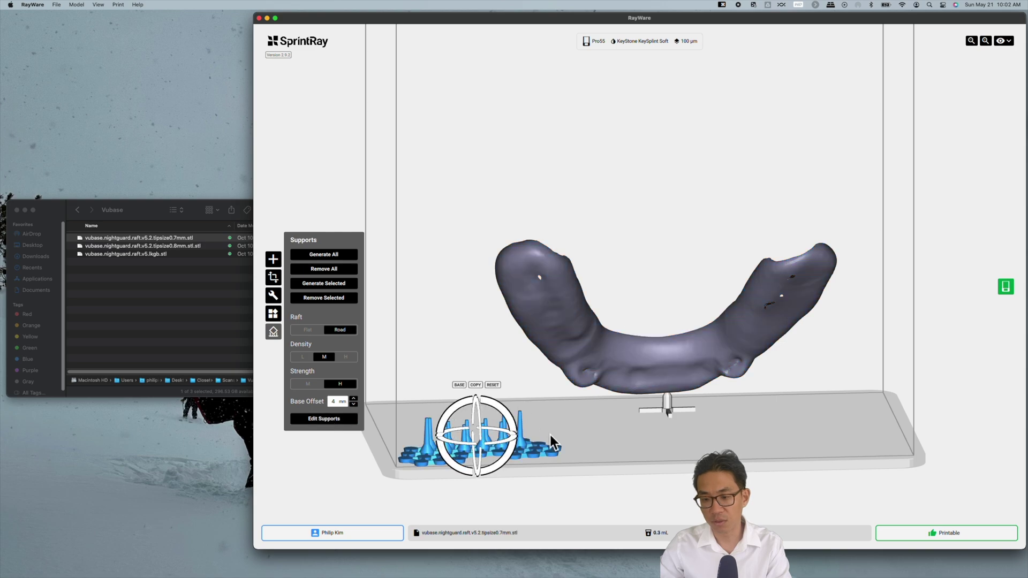
scroll(632, 197, "up", 3)
left_click(631, 197)
right_click_drag(642, 196, 647, 271)
left_click_drag(510, 502, 728, 408)
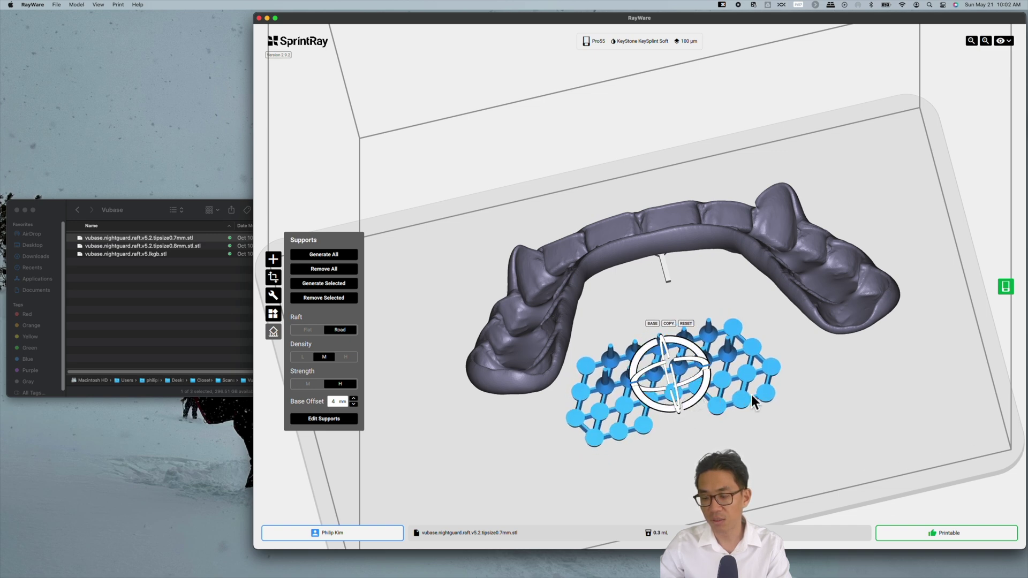
left_click(613, 472)
Move the raft base beneath the splint's front so its support tips sit under the anterior underside.
right_click_drag(623, 450, 662, 415)
left_click_drag(658, 467, 572, 465)
left_click(553, 470)
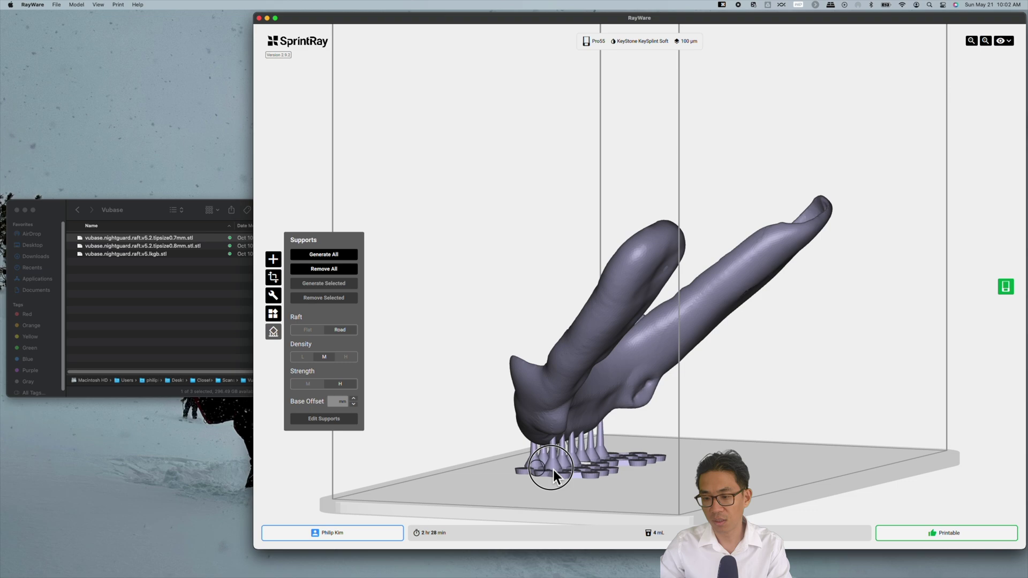
left_click_drag(491, 477, 645, 474)
left_click(673, 467)
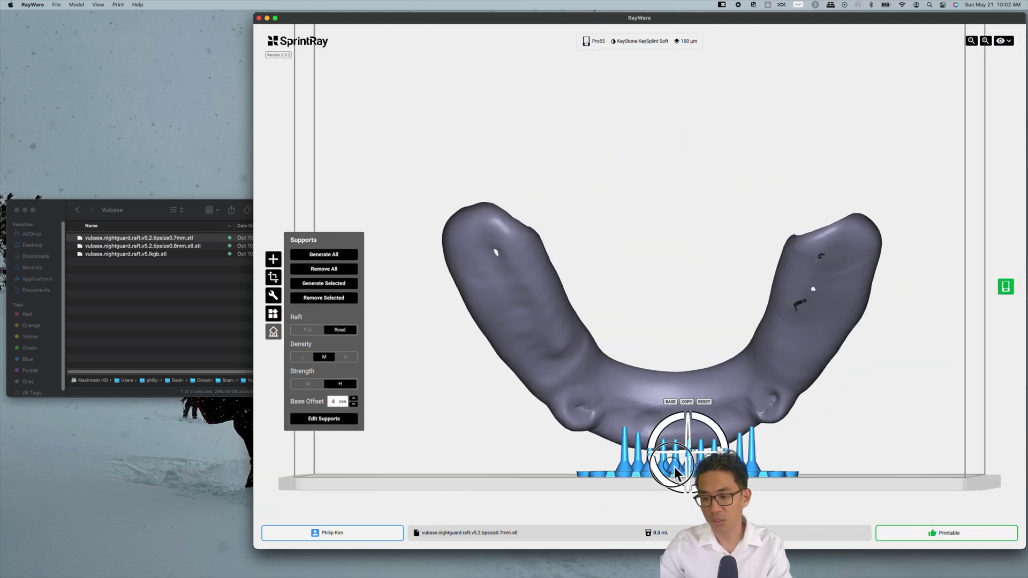
Examine how the raft base's support tips meet the splint's front underside from close up and from the side.
left_click_drag(567, 498, 624, 457)
scroll(621, 418, "up", 5)
scroll(621, 394, "down", 5)
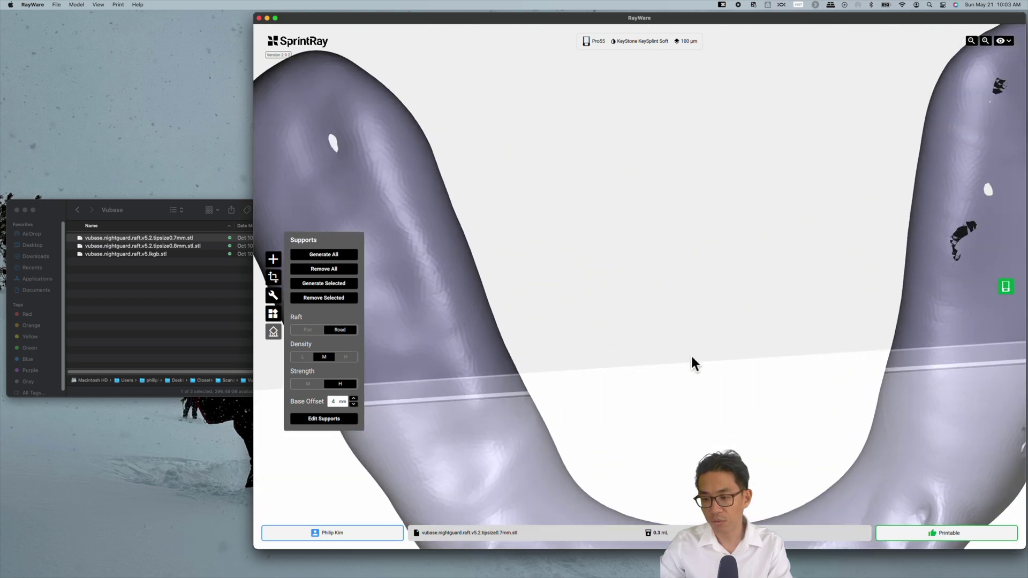
scroll(683, 450, "down", 3)
left_click_drag(444, 479, 581, 472)
left_click(631, 482)
right_click_drag(688, 483, 603, 453)
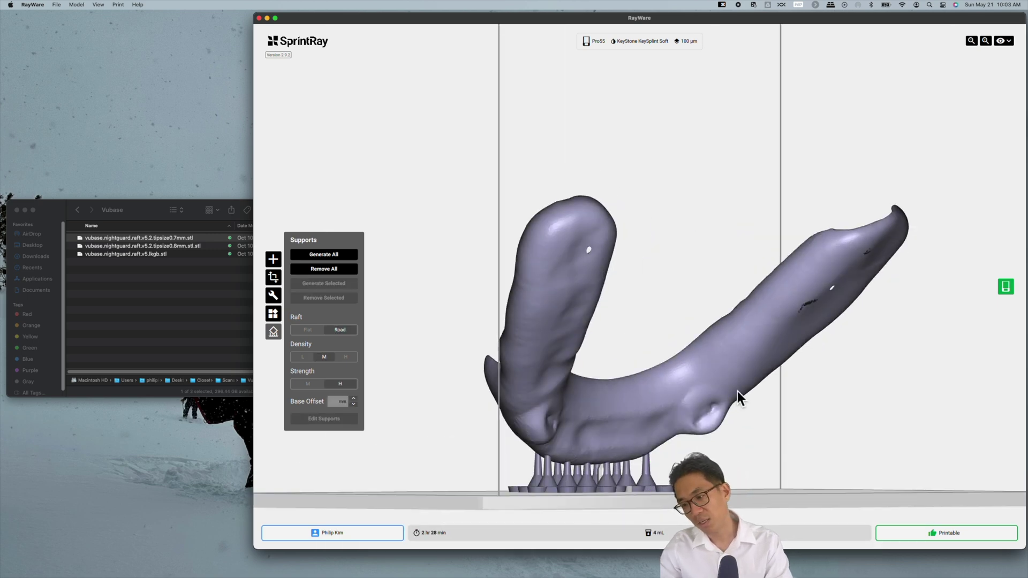
Inspect how the raft base sits under the splint's front from behind, above, beneath the build platform and the side.
right_click_drag(737, 391, 714, 399)
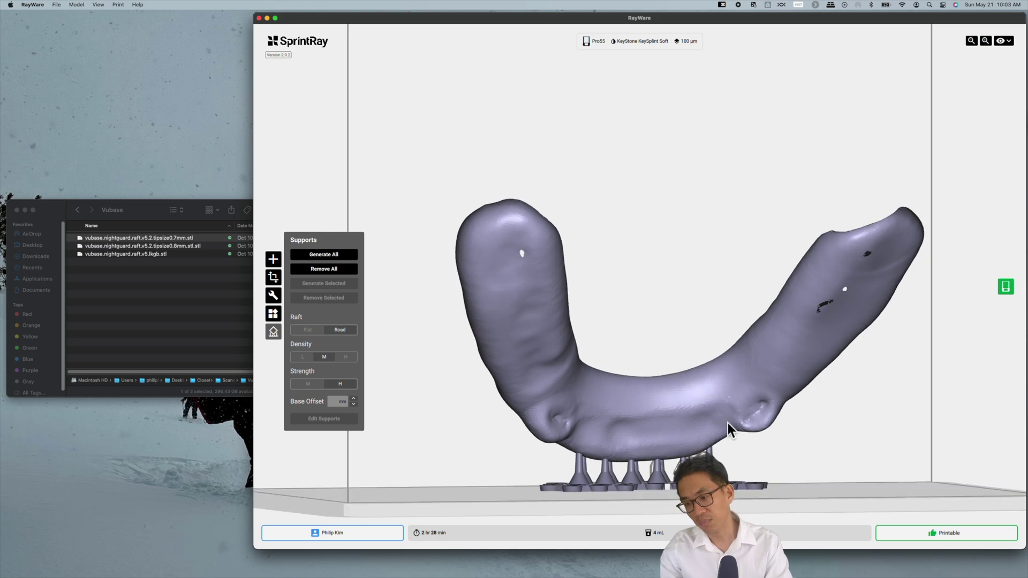
left_click_drag(714, 402, 718, 338)
right_click_drag(717, 337, 797, 377)
right_click_drag(461, 418, 525, 428)
scroll(592, 428, "up", 5)
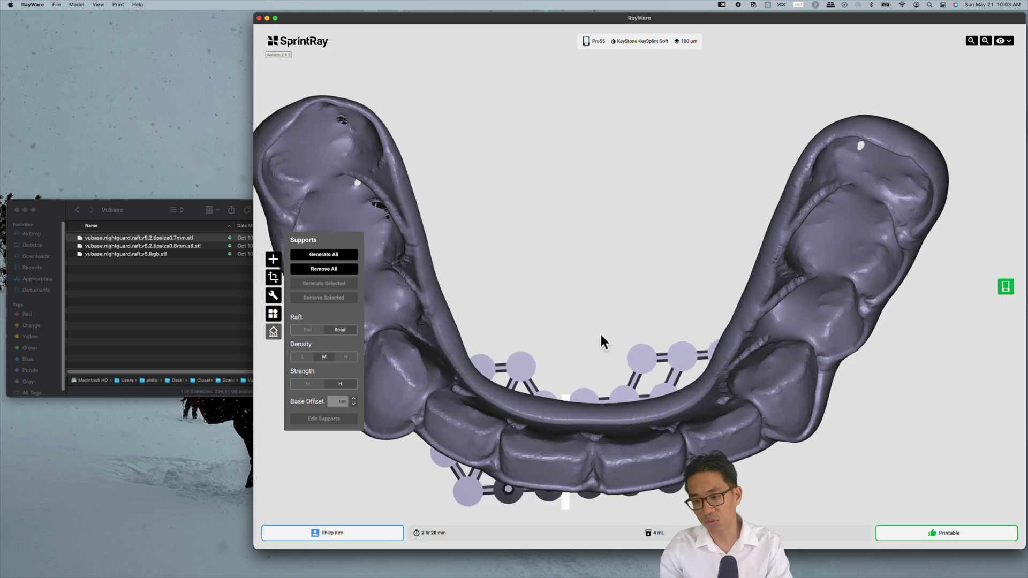
scroll(594, 264, "down", 2)
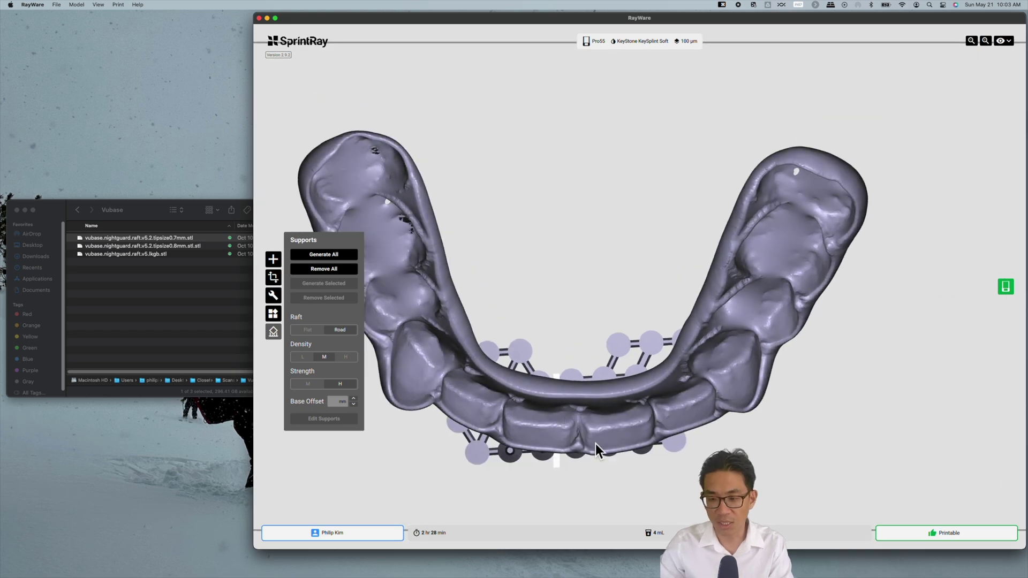
left_click_drag(617, 496, 661, 354)
left_click(670, 427)
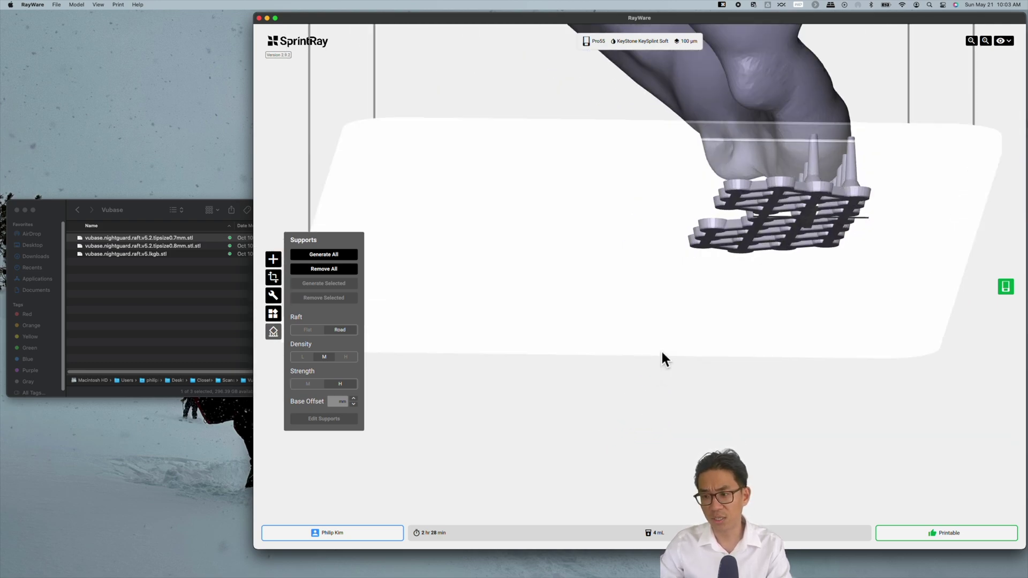
left_click_drag(619, 207, 603, 261)
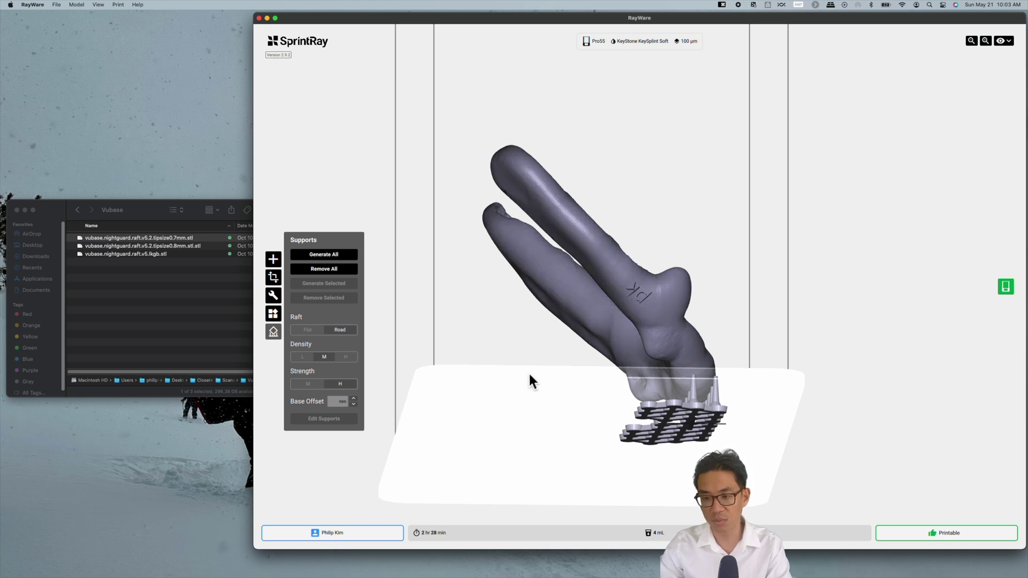
left_click_drag(559, 381, 627, 386)
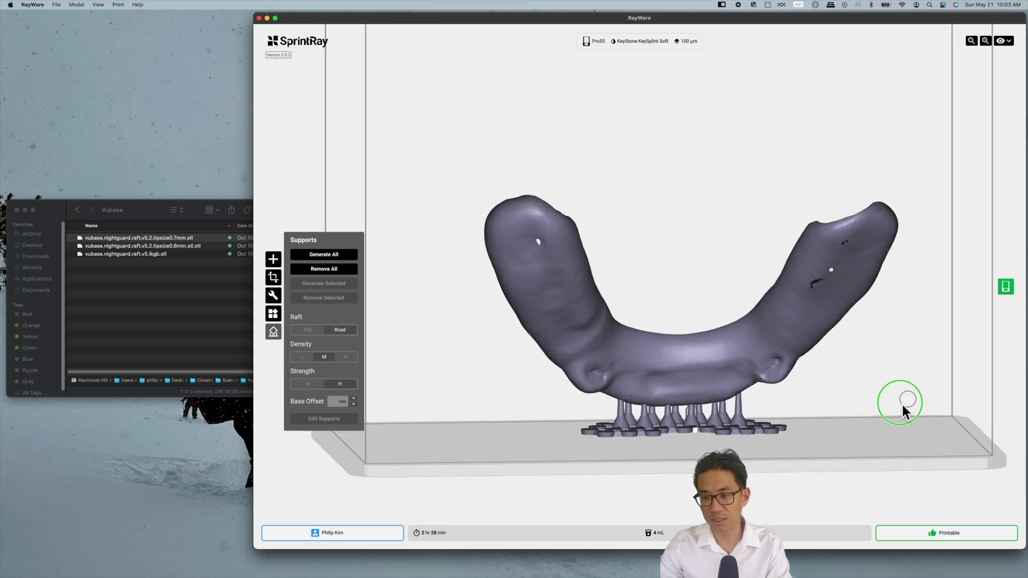
left_click_drag(903, 407, 825, 402)
Review the Splint.stl print job's printability, material, layer thickness, resin volume and print time, and return to the model without printing.
left_click(1005, 288)
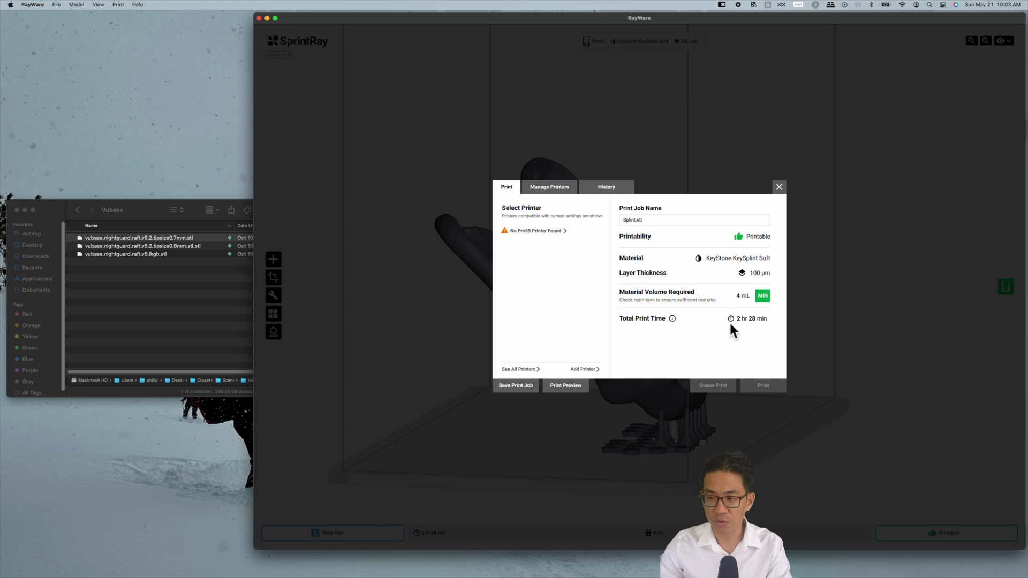
left_click(779, 186)
mouse_move(520, 388)
left_mouse_down()
mouse_move(545, 382)
mouse_move(532, 382)
left_mouse_up()
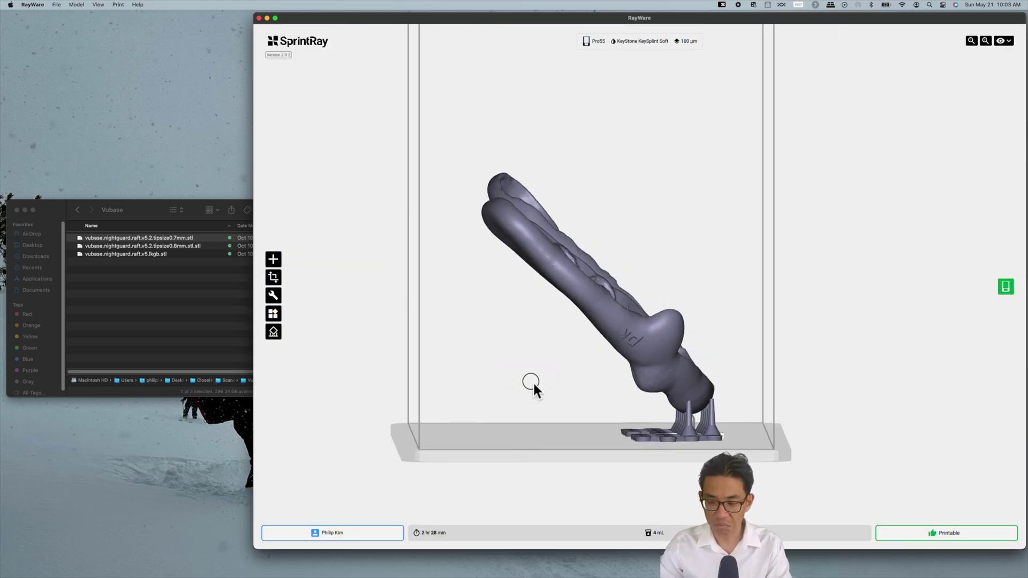
left_click_drag(562, 254, 616, 268)
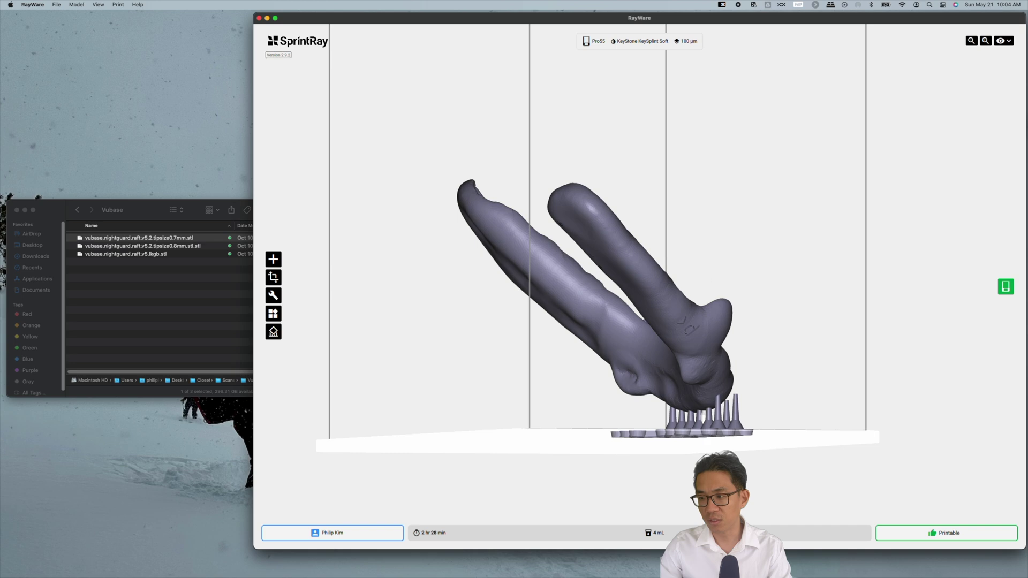
left_click(1005, 286)
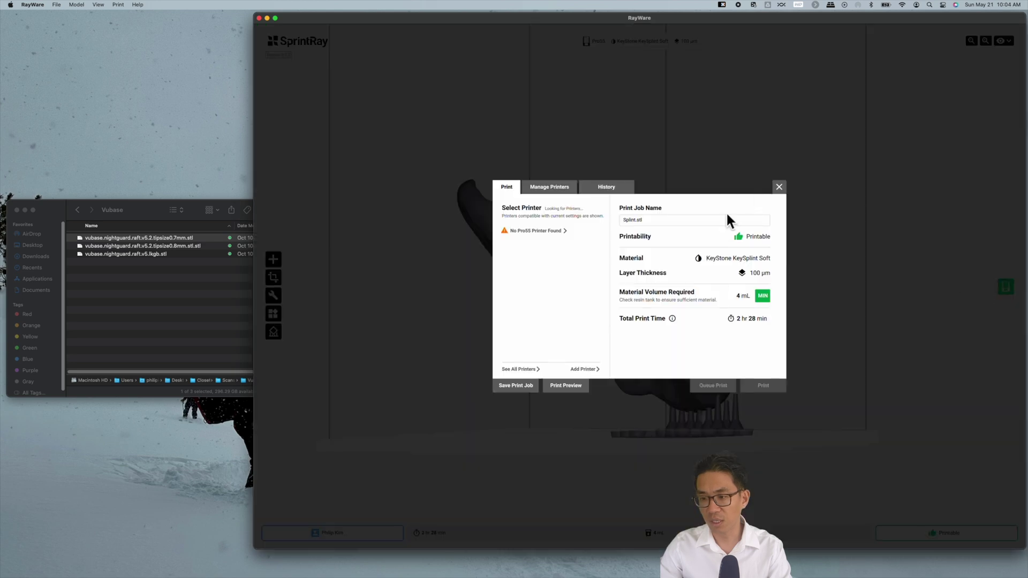
left_click(779, 188)
Review the splint's final tilt and its raft-supported front edge on the build platform from the front and side.
left_click(801, 296)
left_click_drag(802, 297, 747, 297)
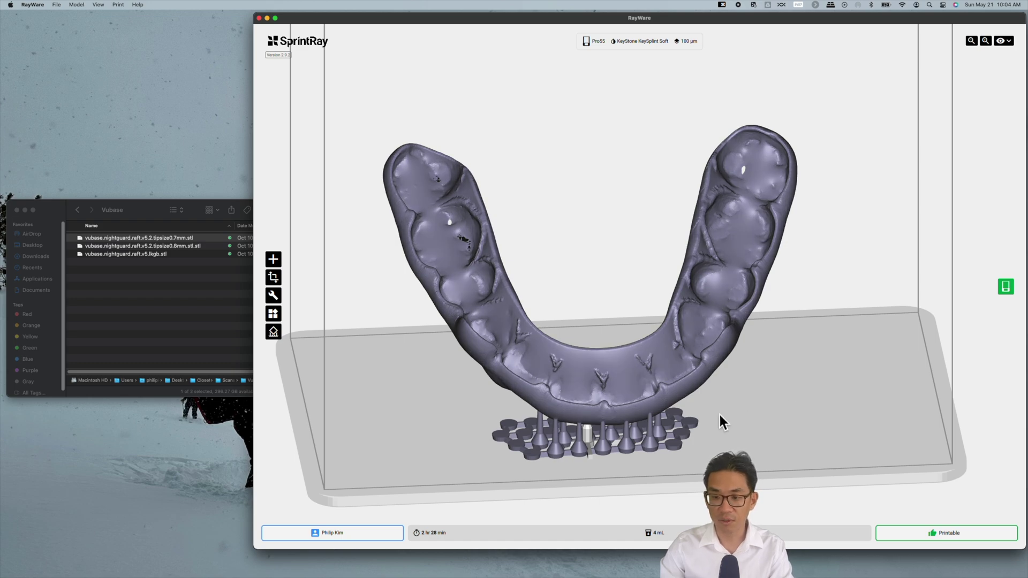
left_click_drag(457, 432, 545, 409)
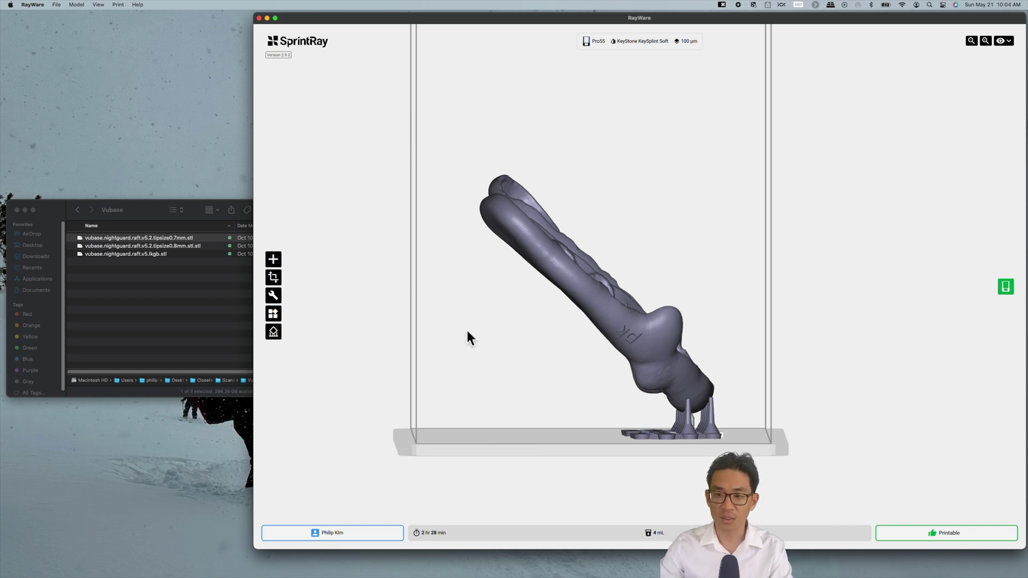
left_click_drag(467, 317, 445, 305)
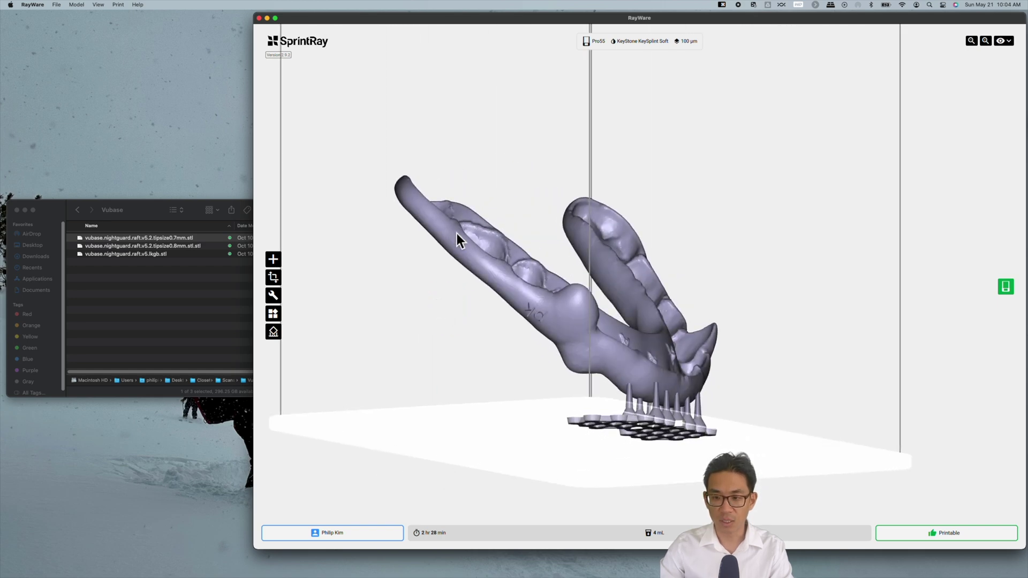
left_click_drag(551, 364, 572, 276)
left_click_drag(394, 369, 446, 403)
left_click_drag(681, 428, 651, 255)
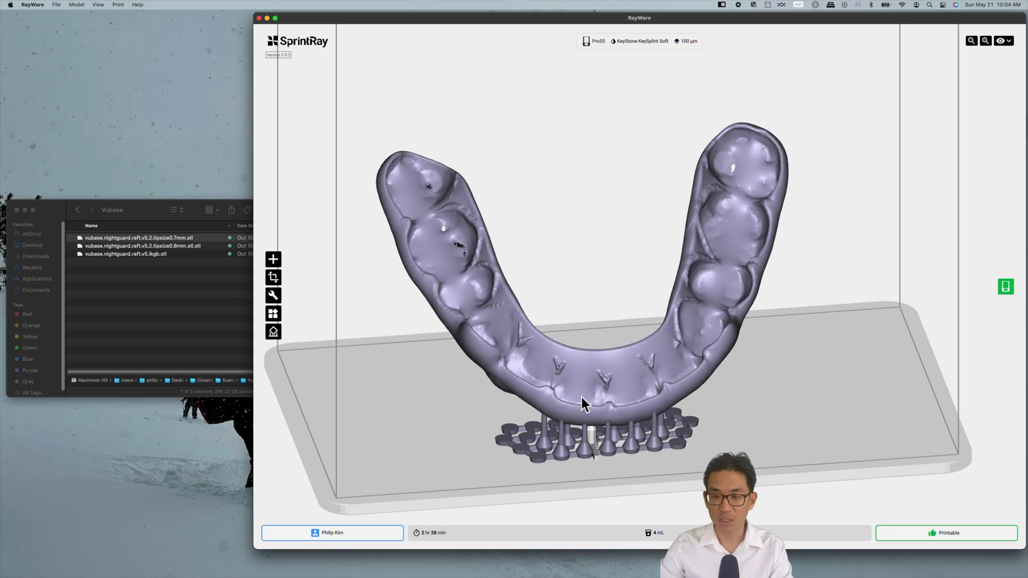
left_click_drag(441, 406, 432, 395)
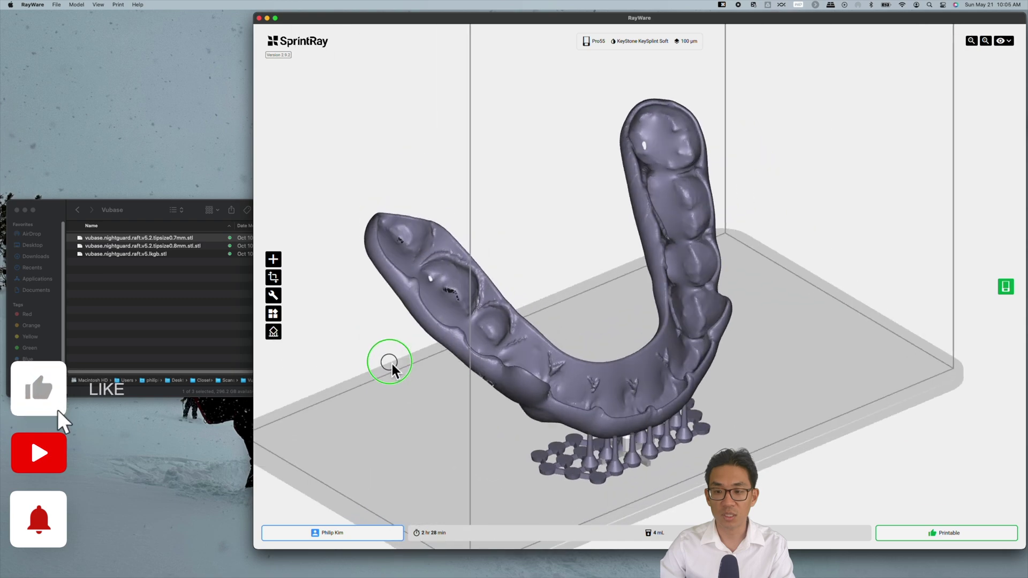
left_click_drag(390, 362, 480, 388)
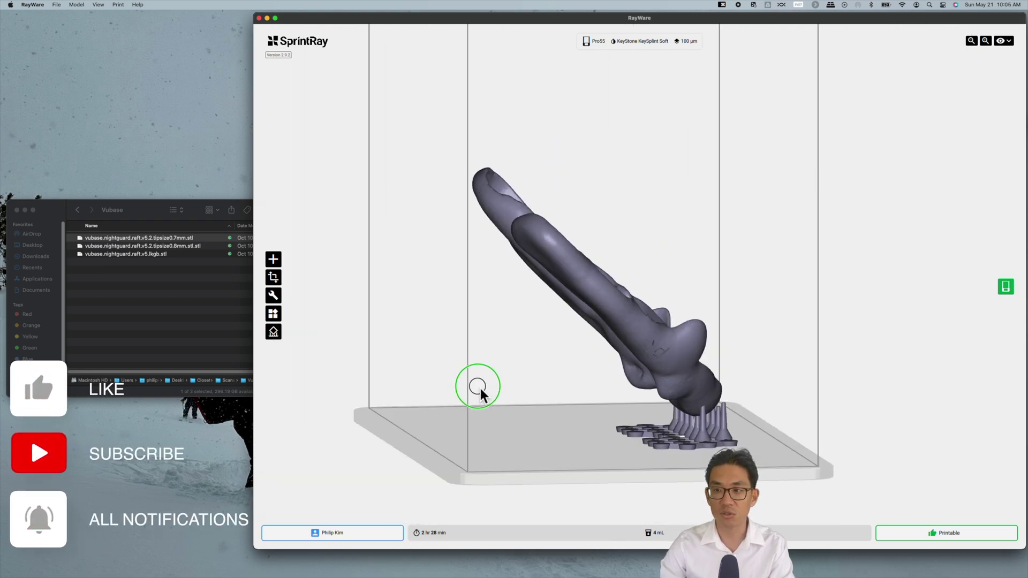